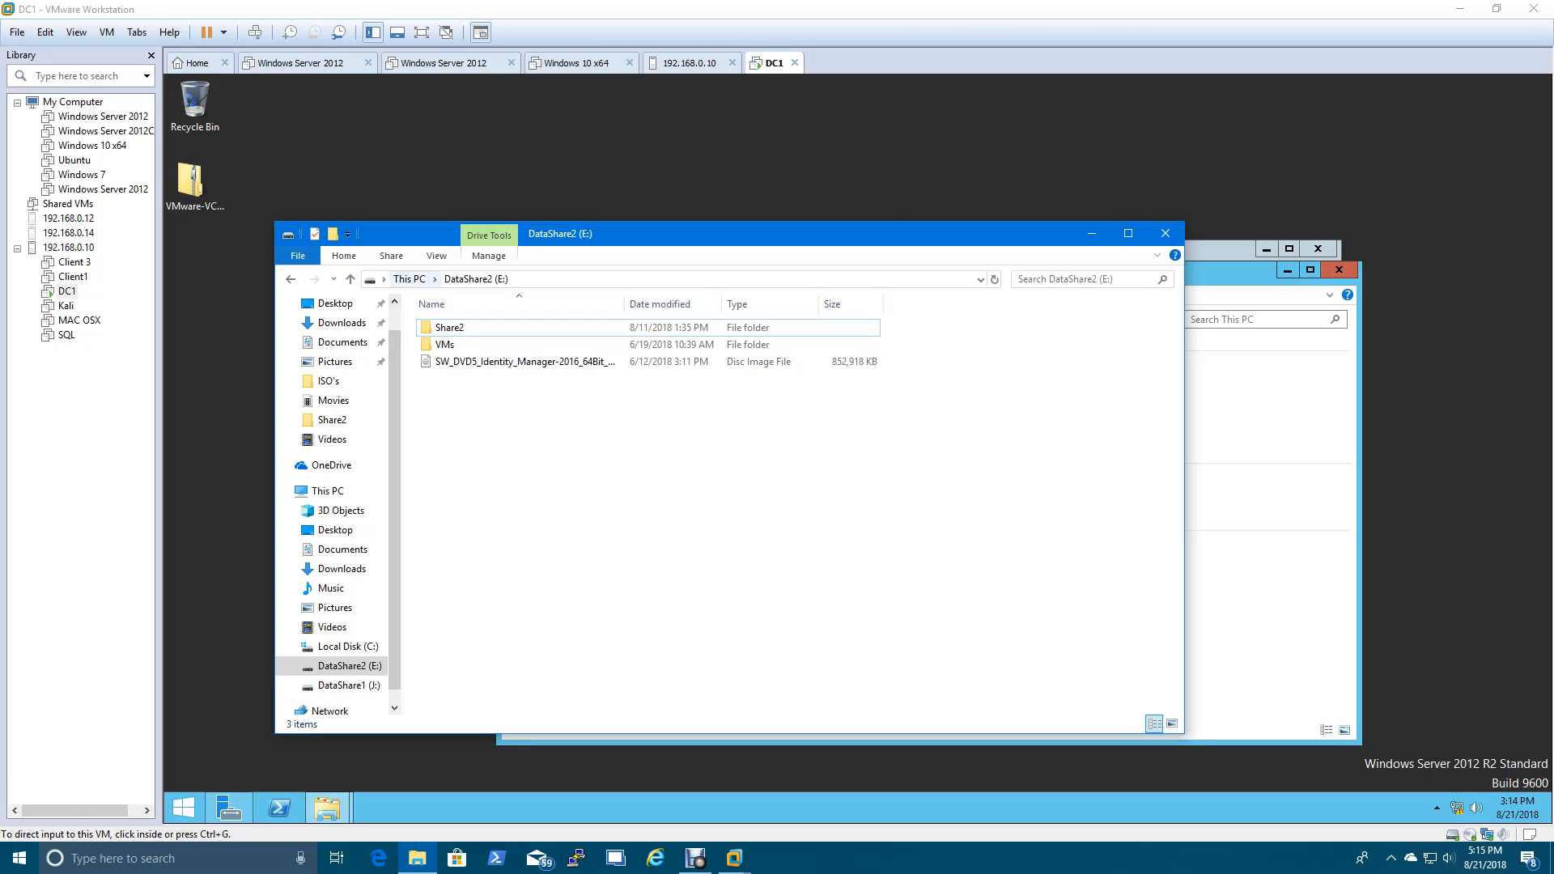
# - Create a new folder named Share3 at the root of the DataShare1 (J:) drive
pyautogui.click(408, 278)
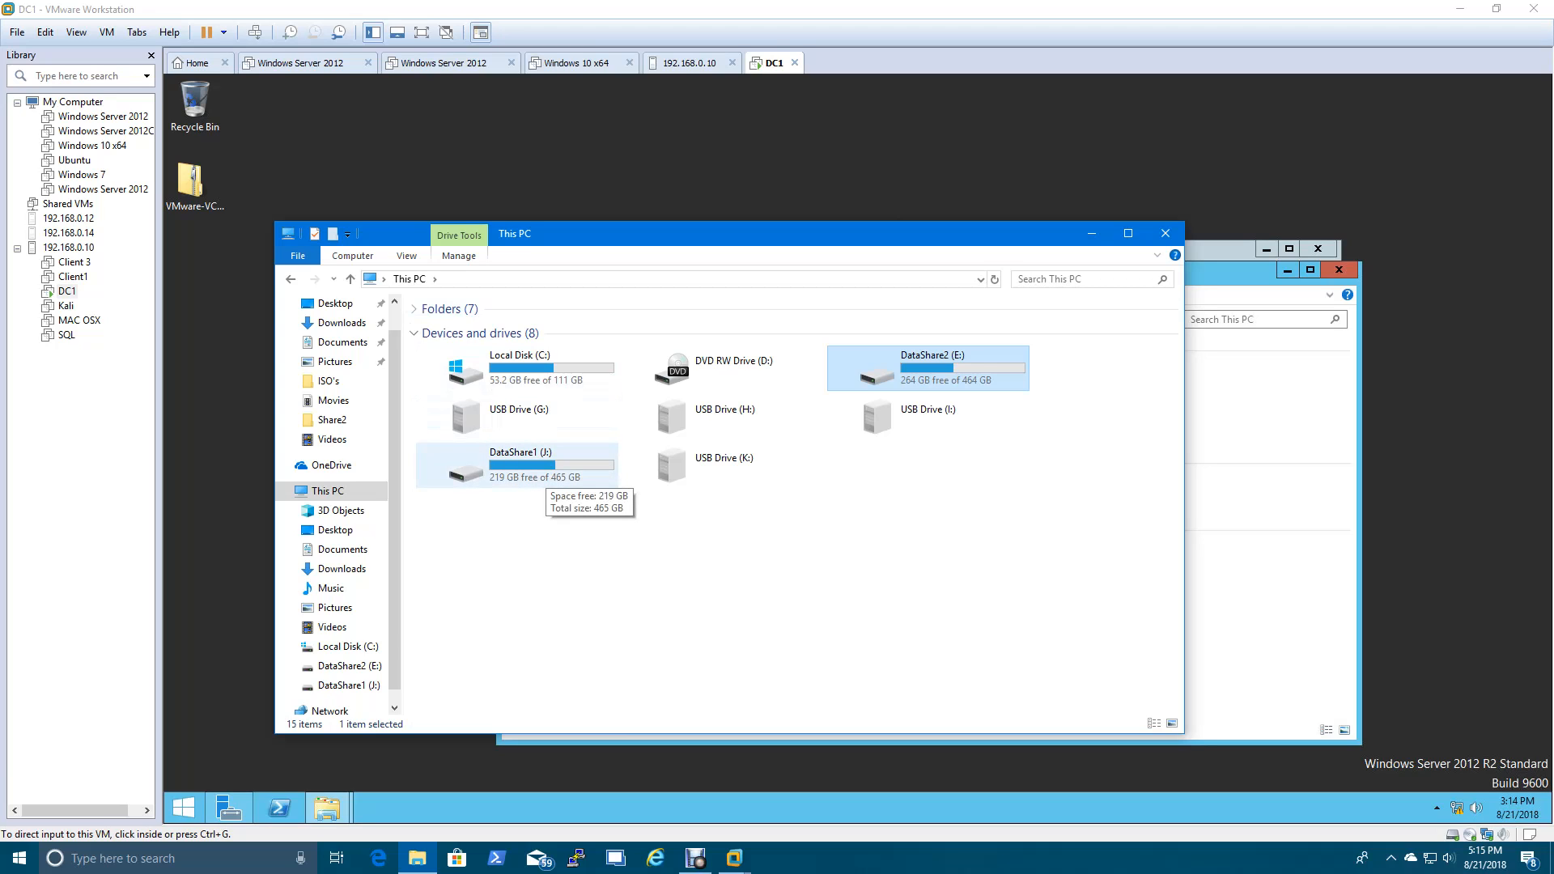
pyautogui.doubleClick(534, 469)
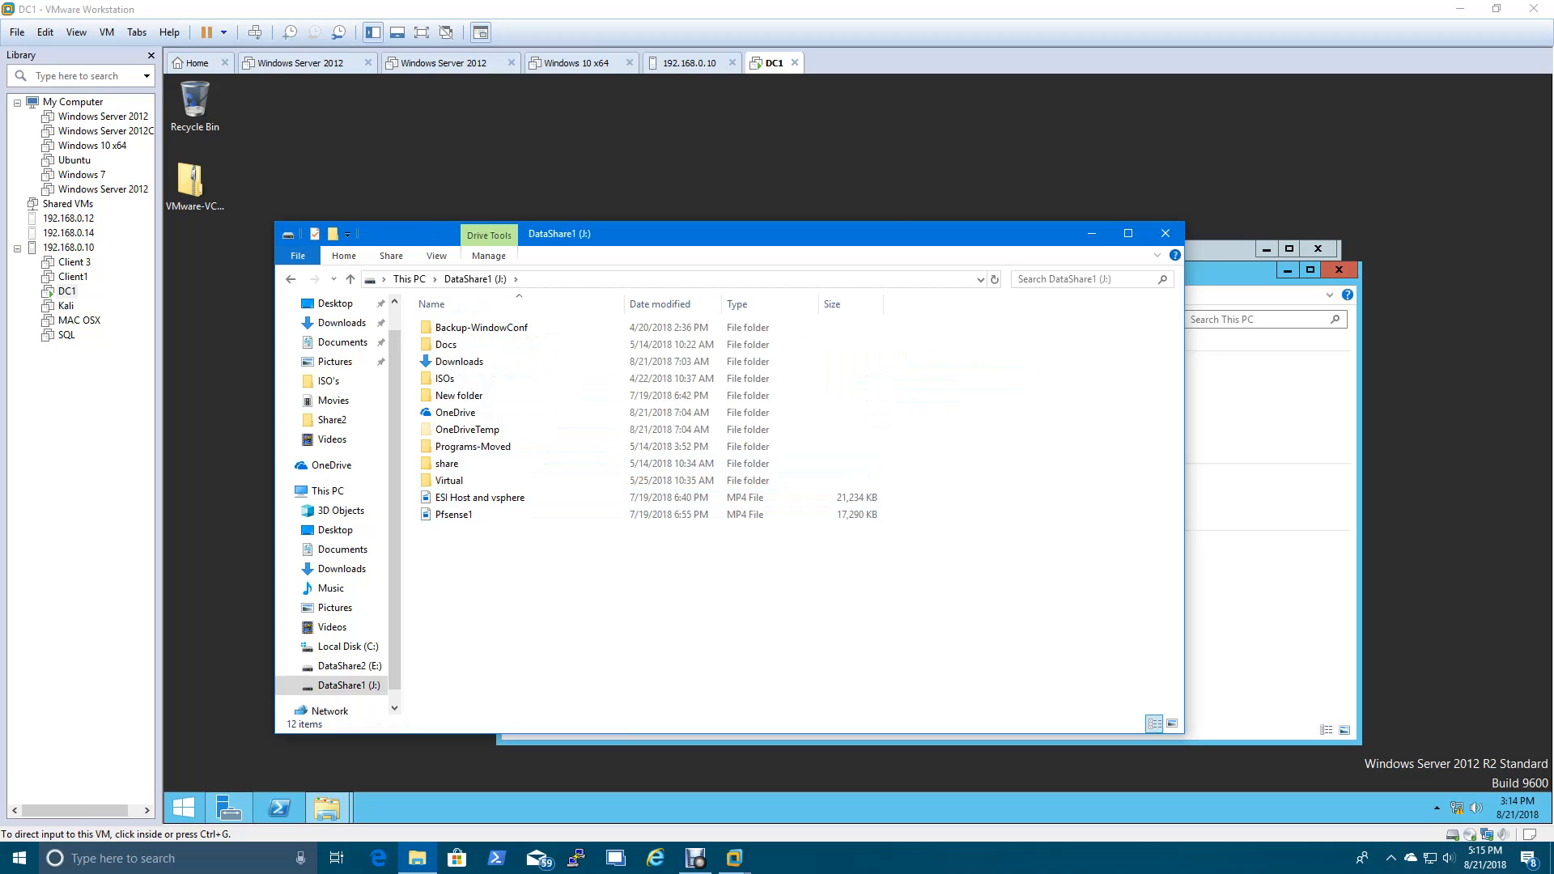
pyautogui.rightClick(565, 557)
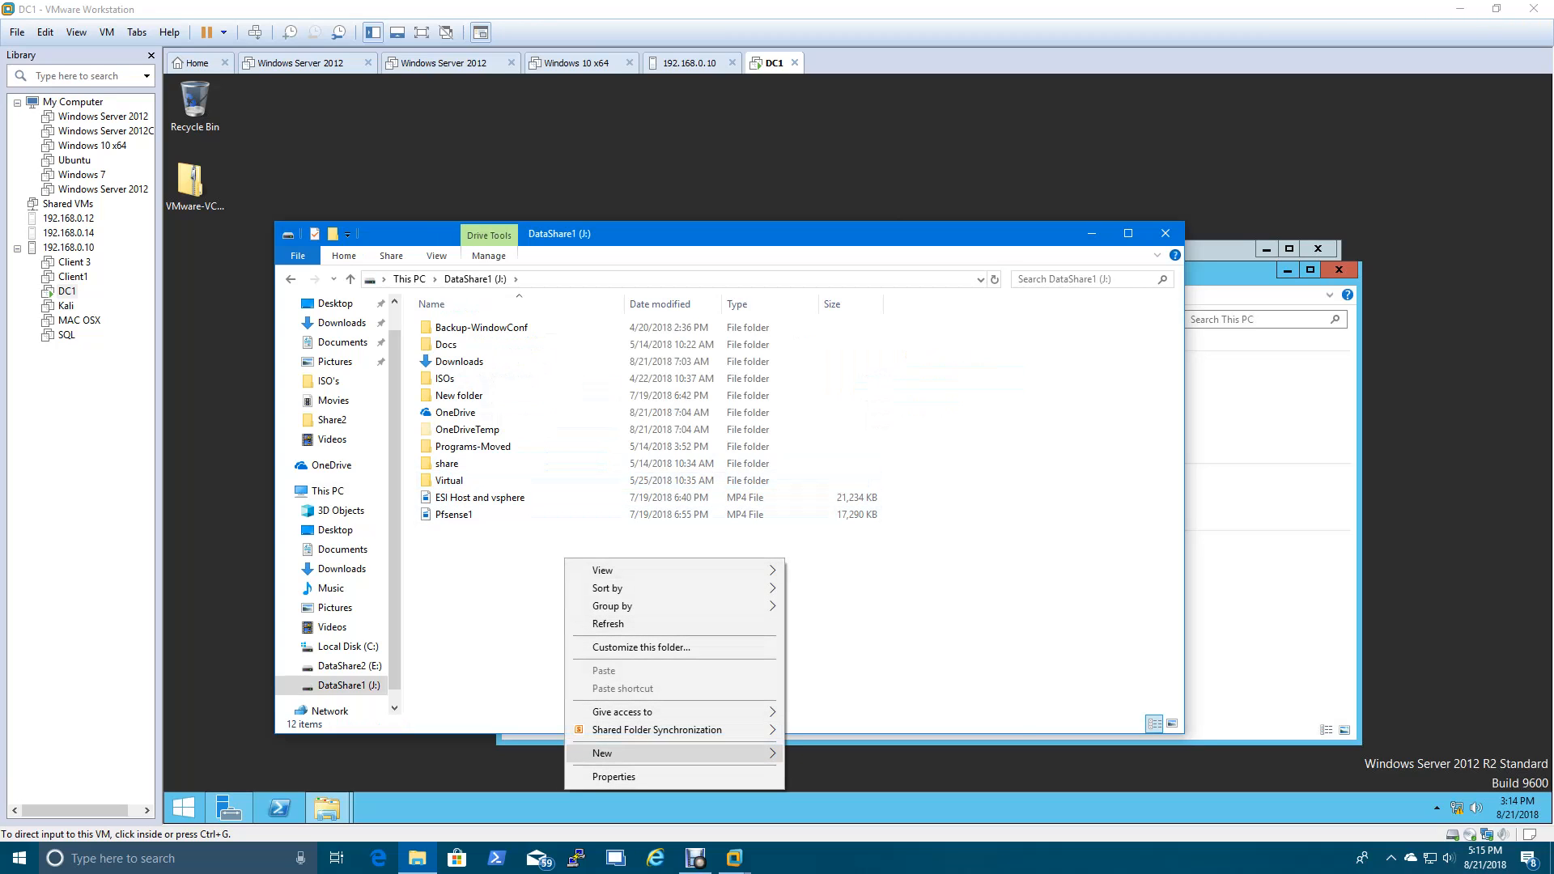
pyautogui.moveTo(728, 753)
pyautogui.click(817, 568)
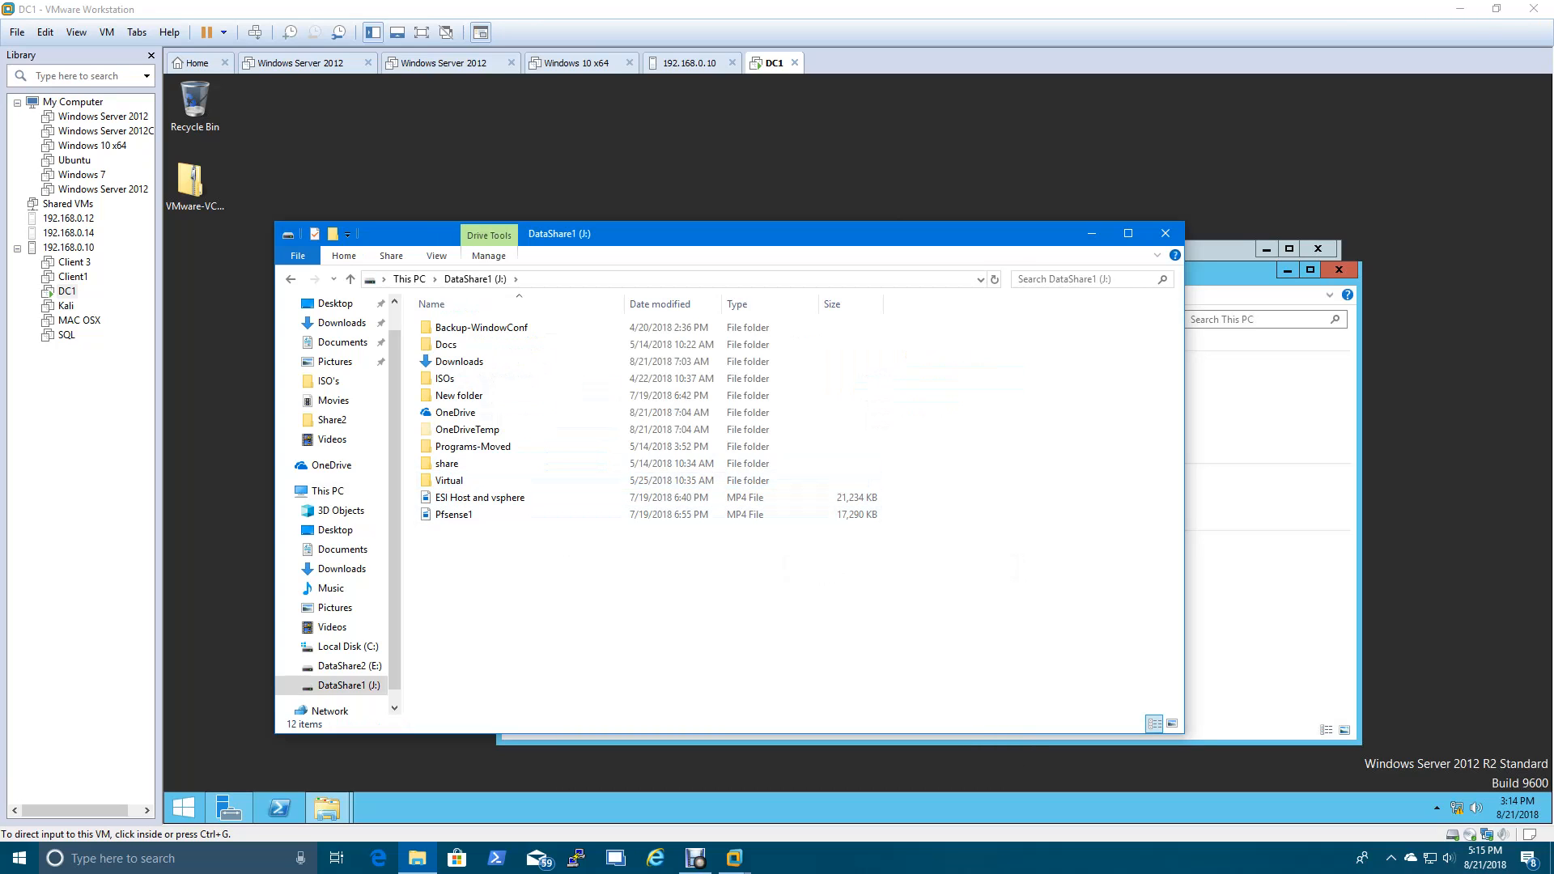
pyautogui.write('S')
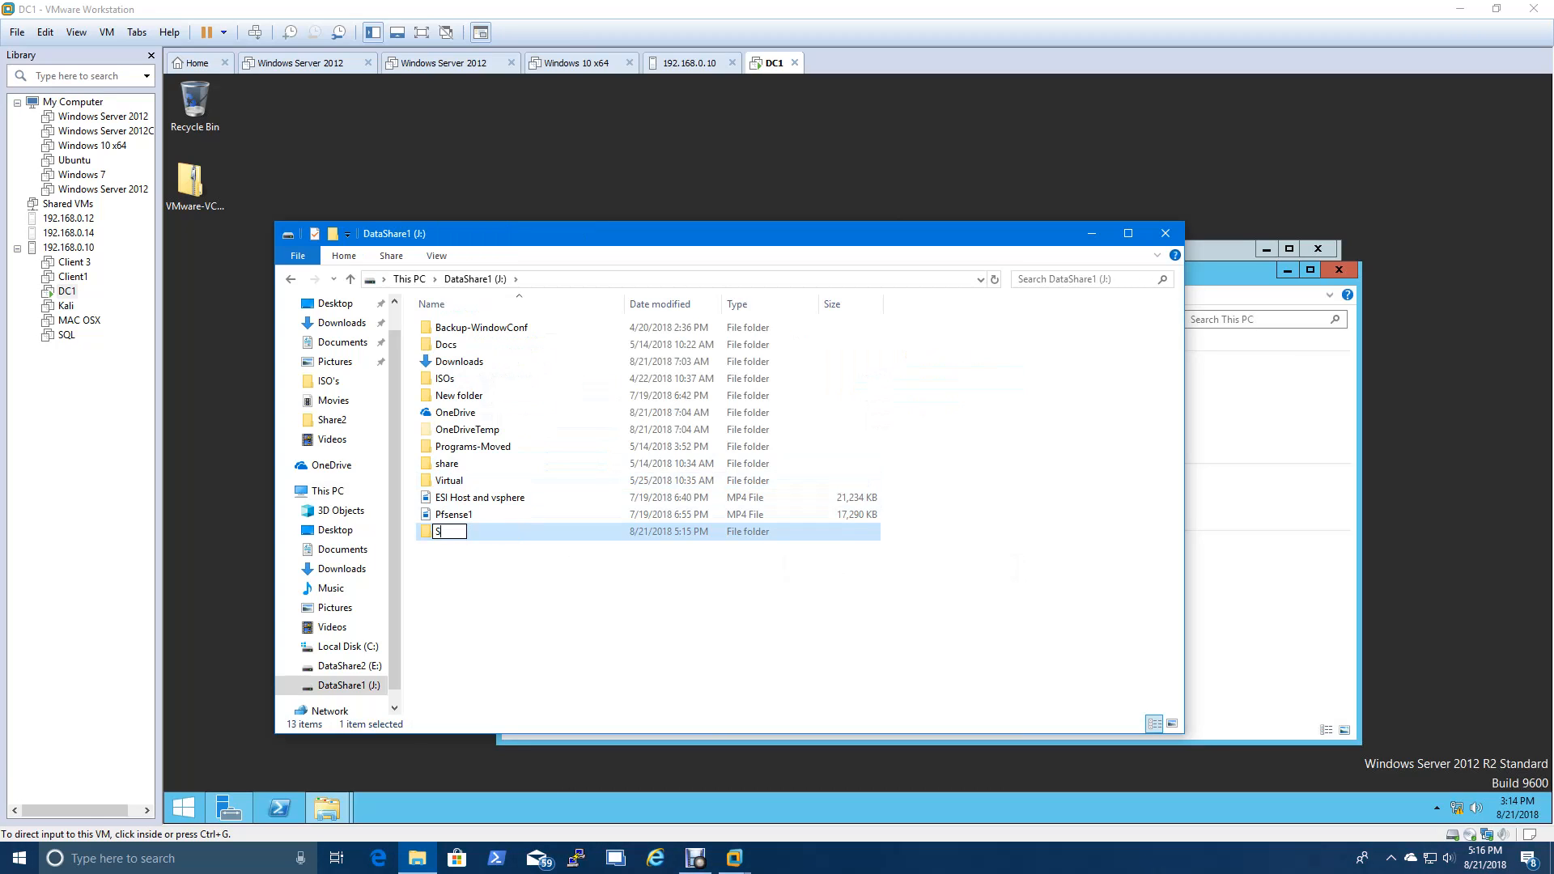
pyautogui.write('hare3')
pyautogui.press('Return')
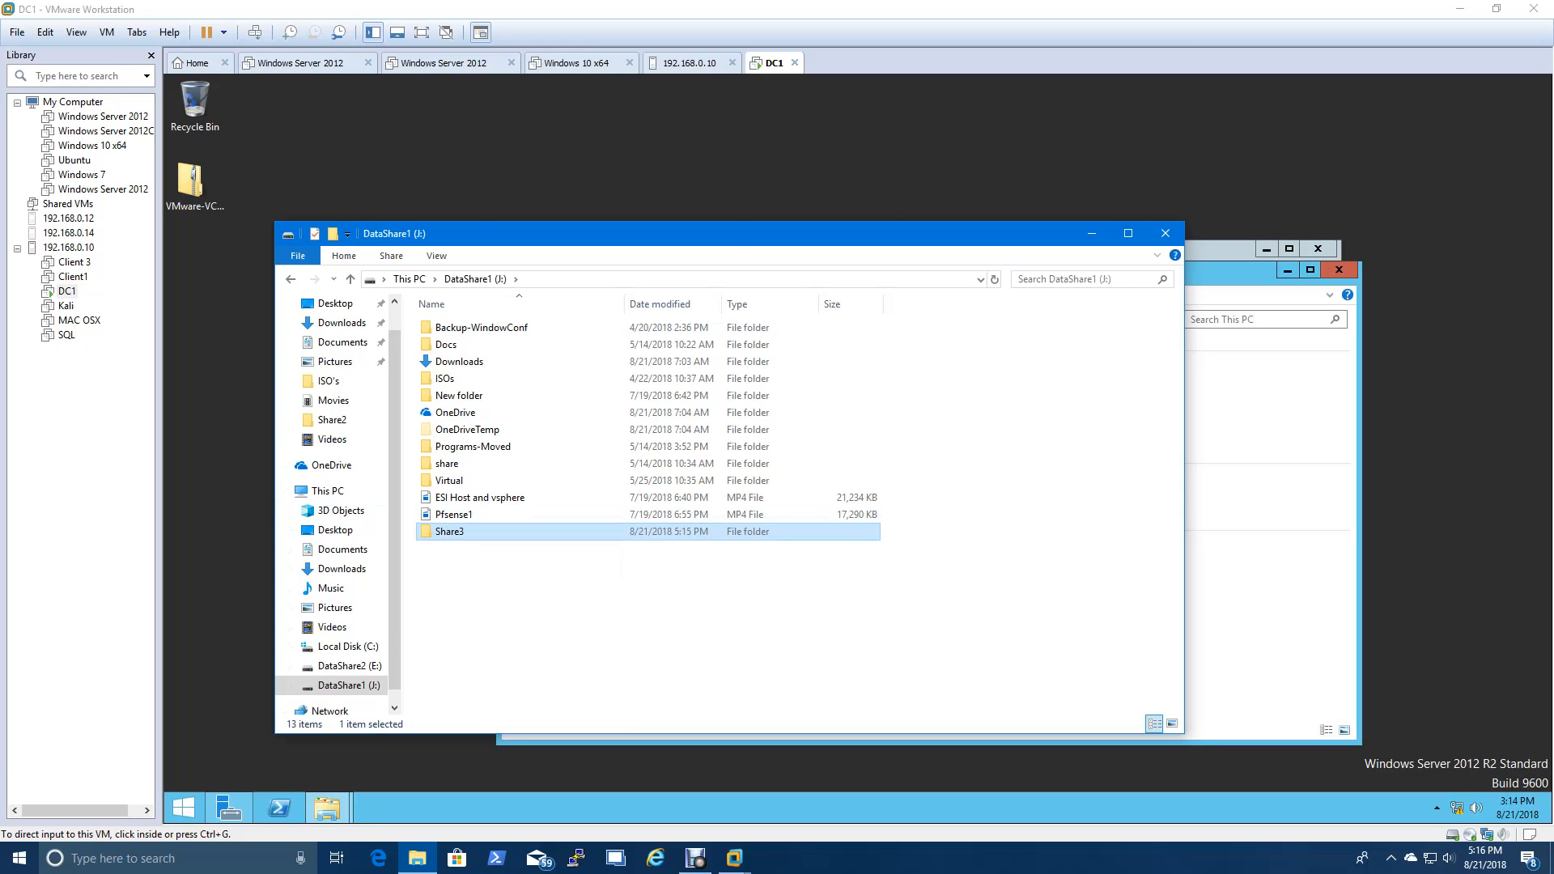
# - Share the Share3 folder on the network with only its existing owner account, and close its properties
pyautogui.rightClick(480, 534)
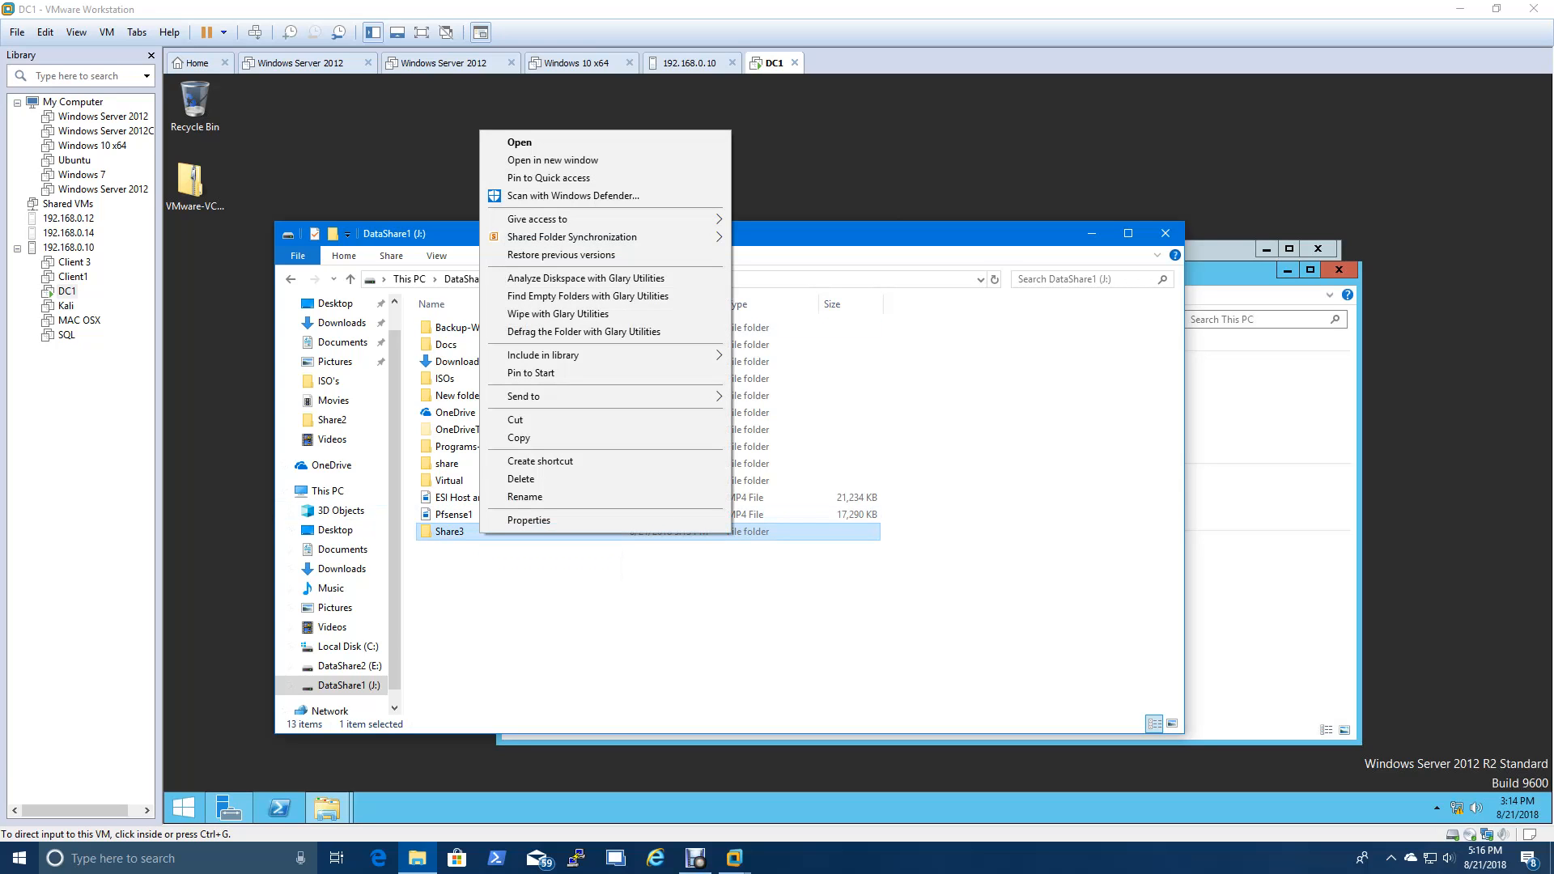
pyautogui.click(529, 520)
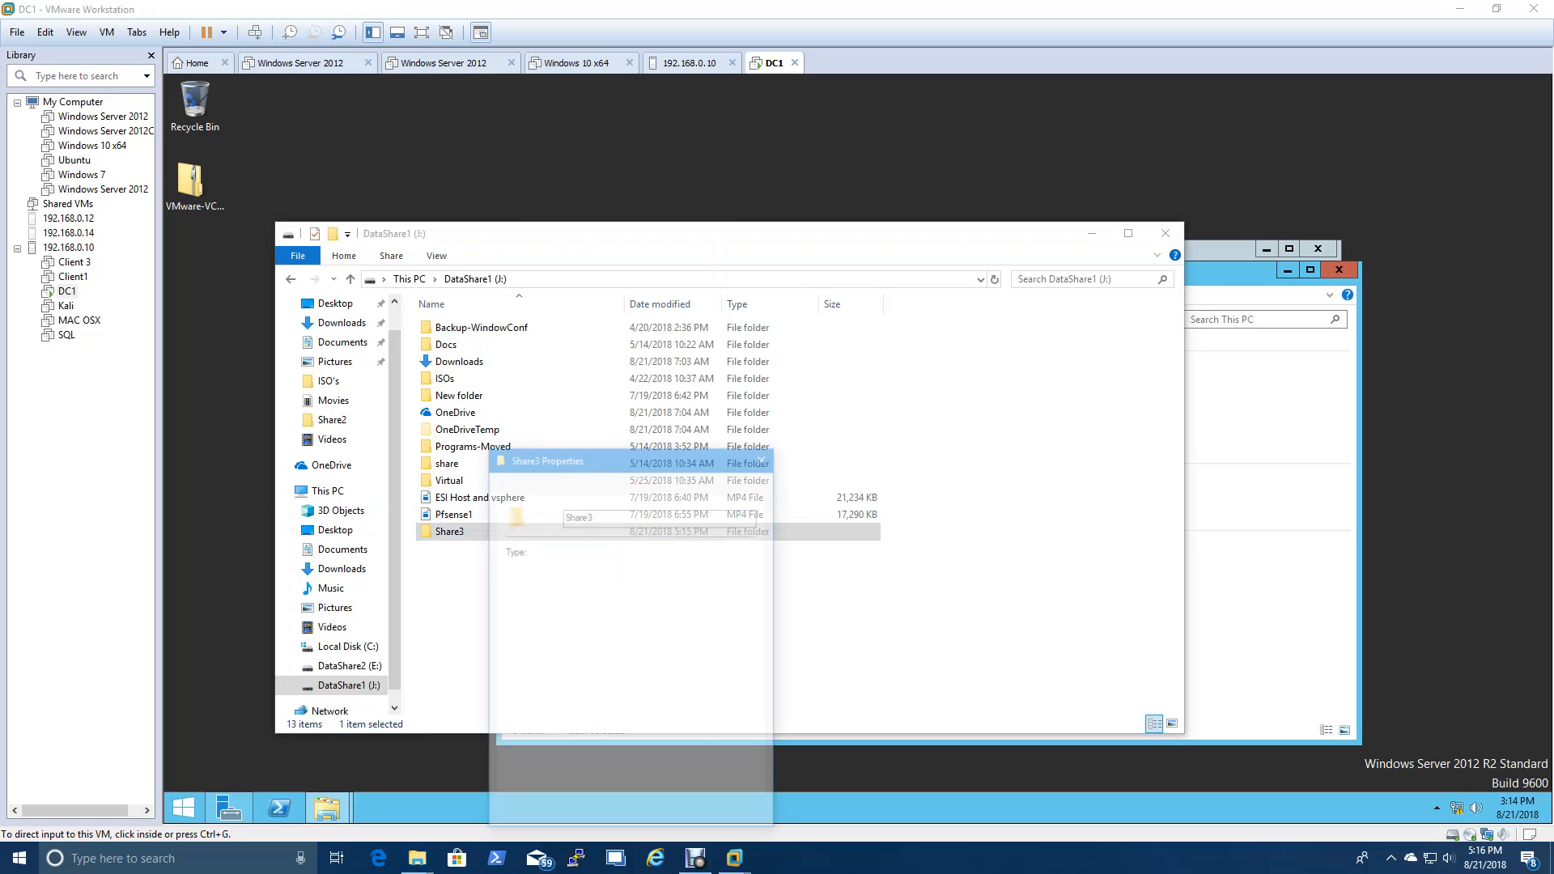
pyautogui.click(551, 483)
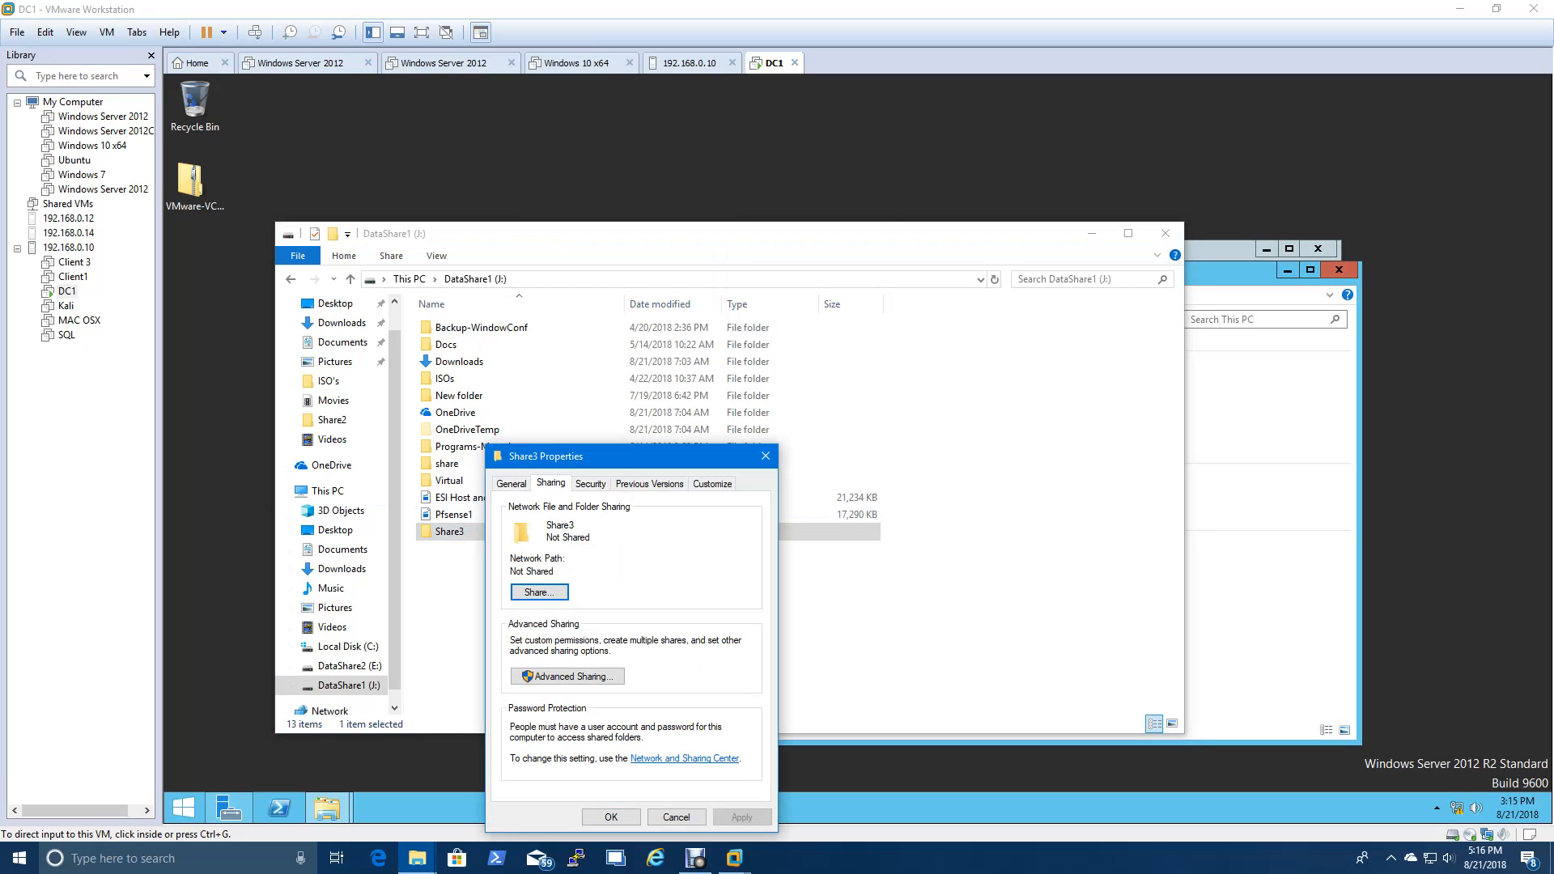
pyautogui.moveTo(559, 455); pyautogui.dragTo(540, 257)
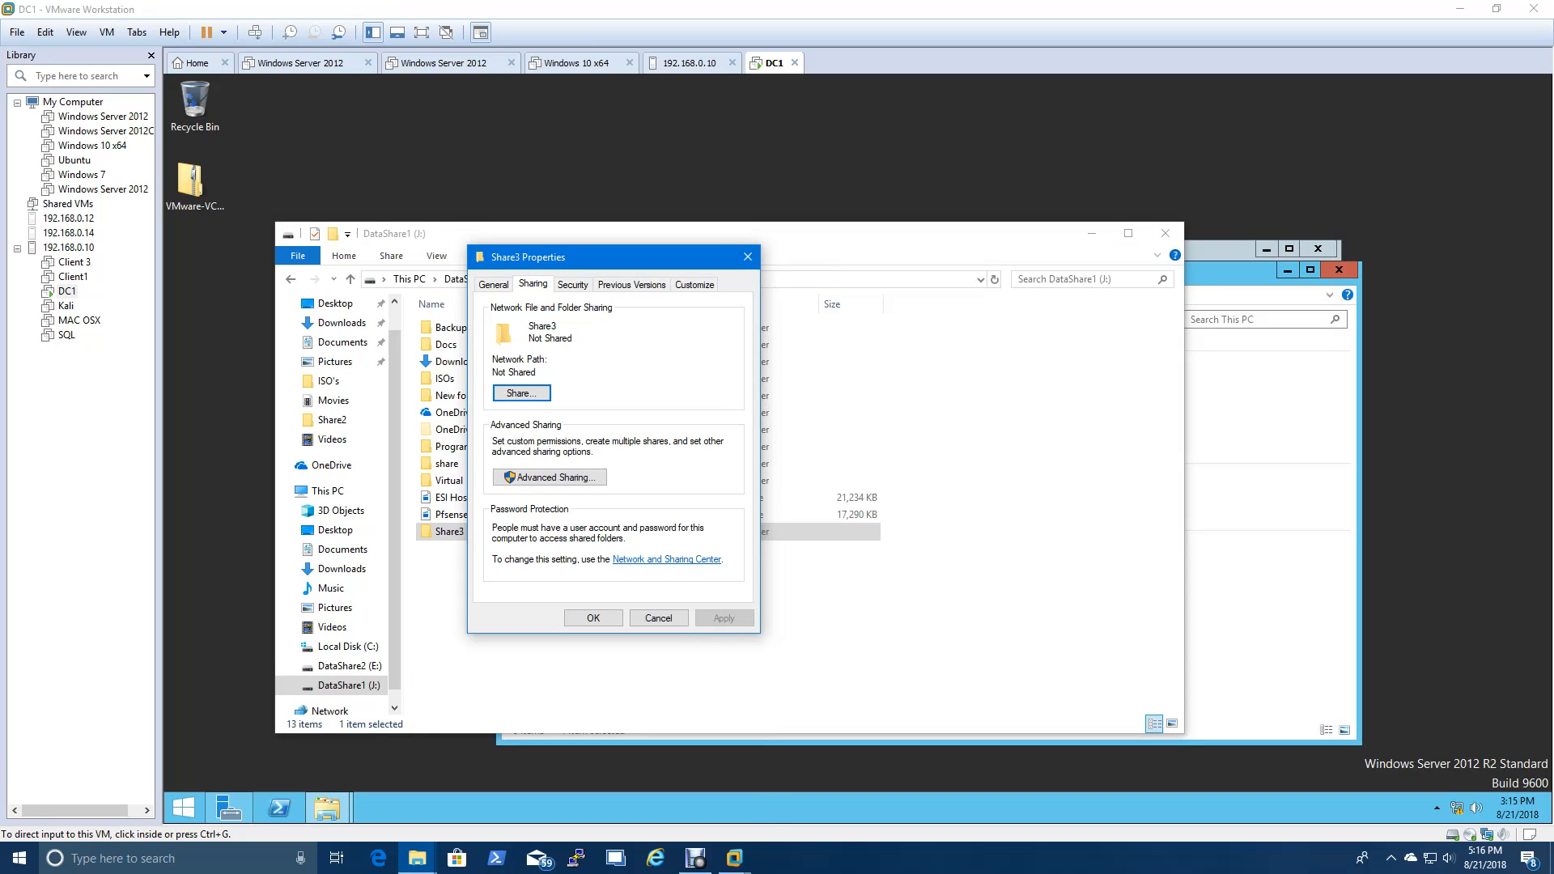
pyautogui.press('Return')
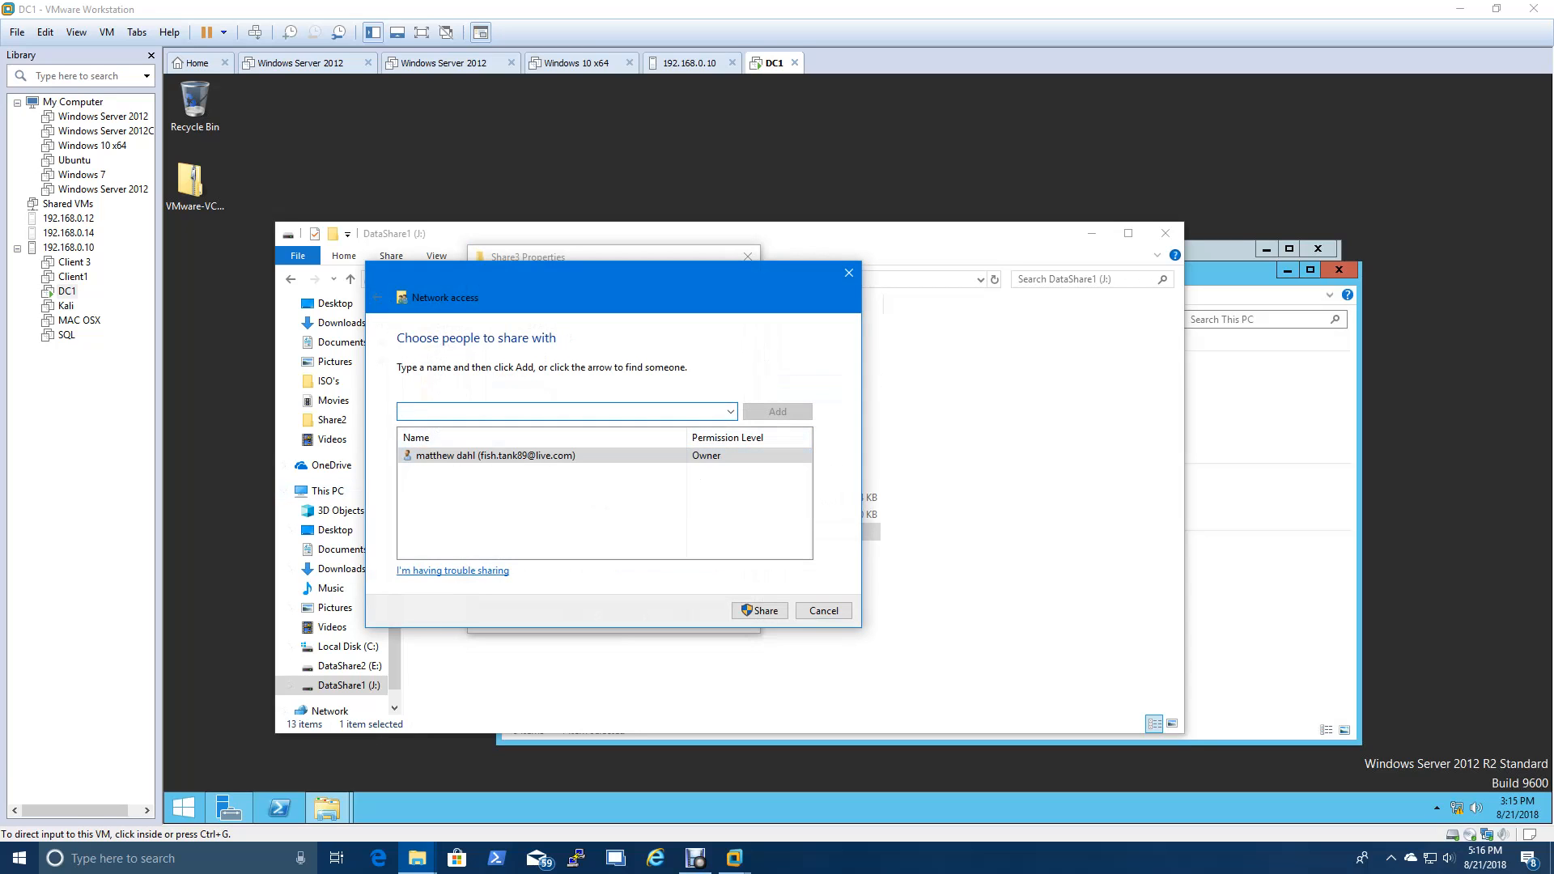
pyautogui.click(730, 411)
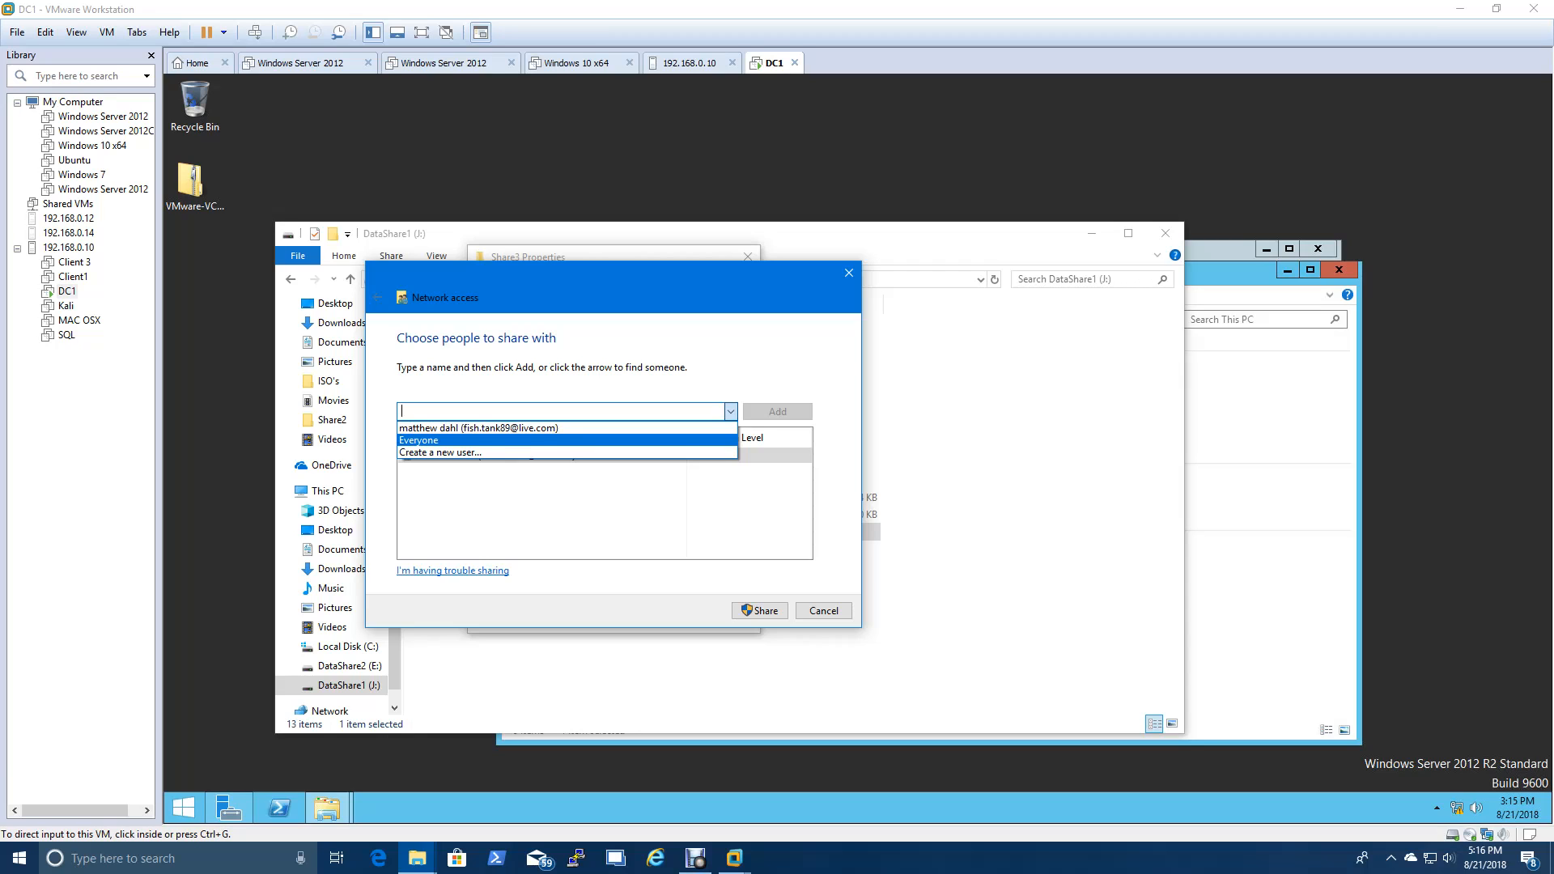
pyautogui.press('Up')
pyautogui.press('Escape')
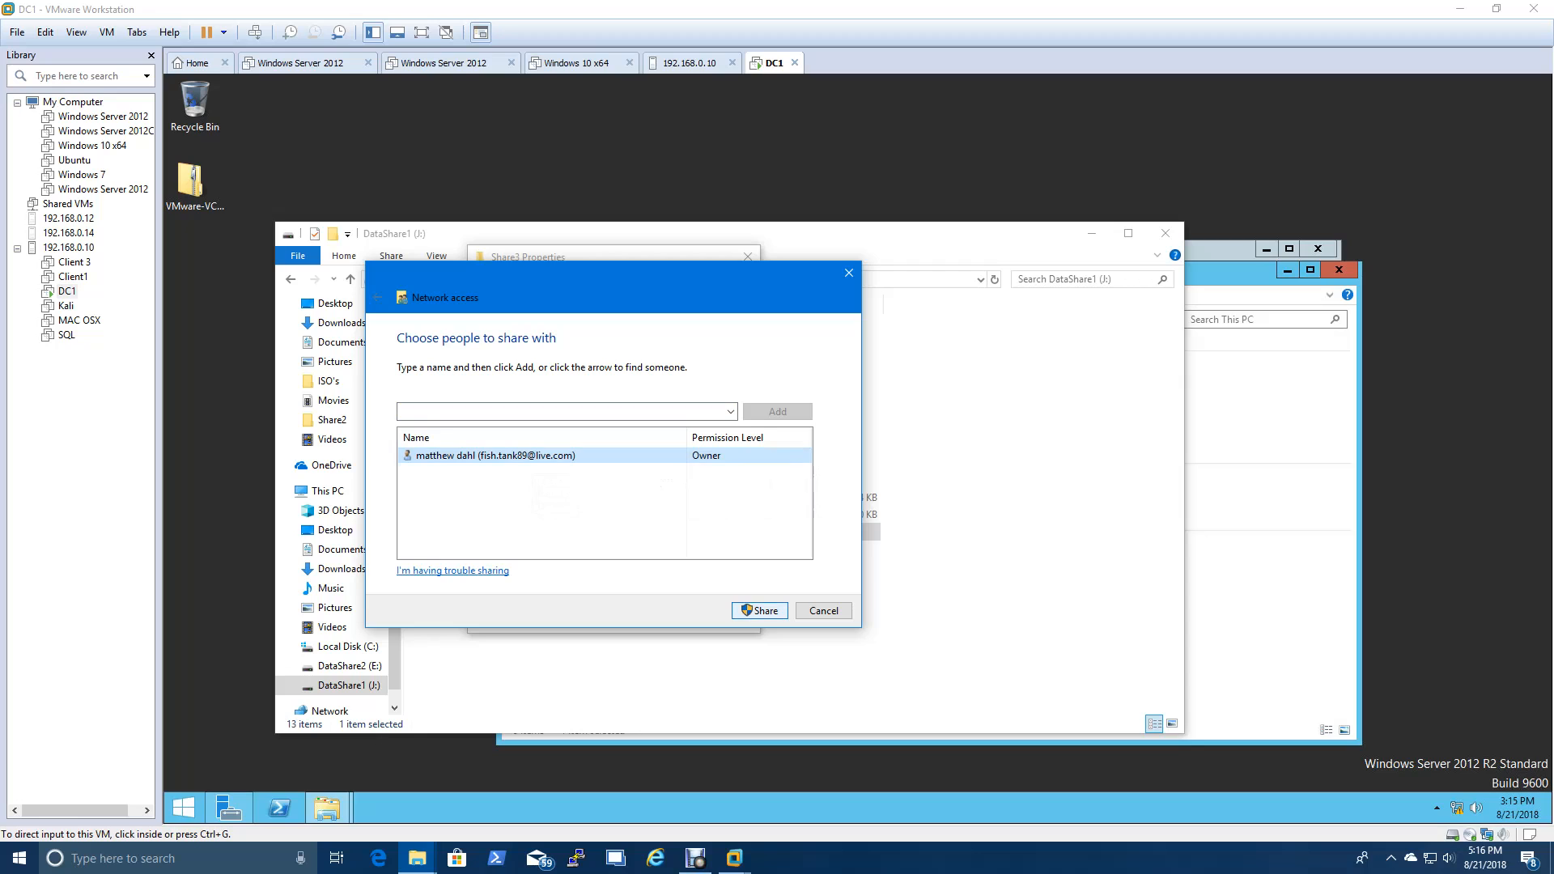
pyautogui.click(759, 610)
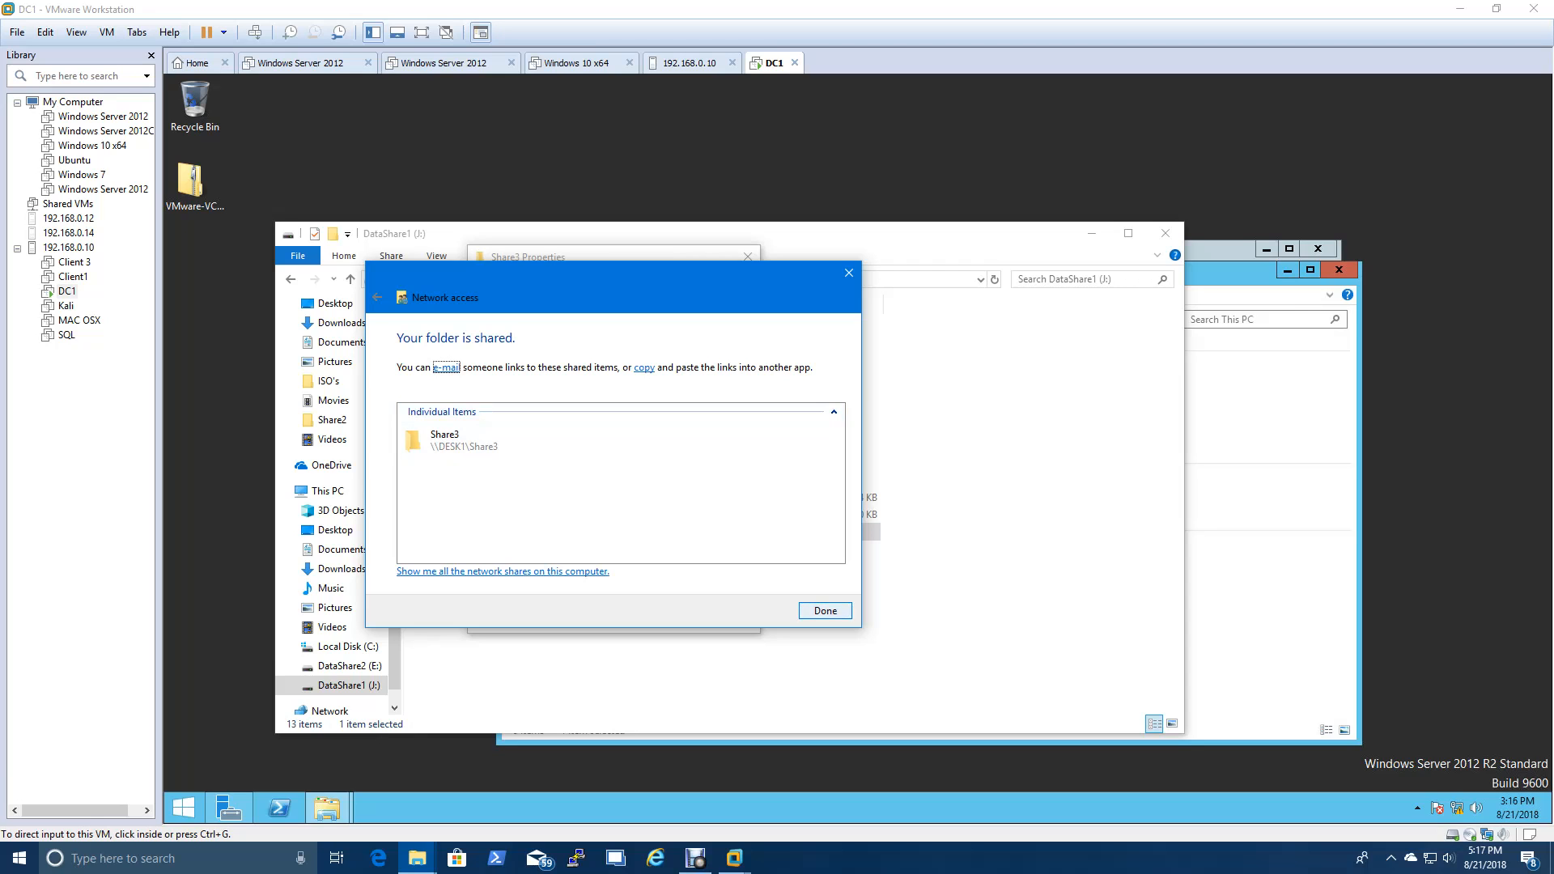
pyautogui.click(825, 610)
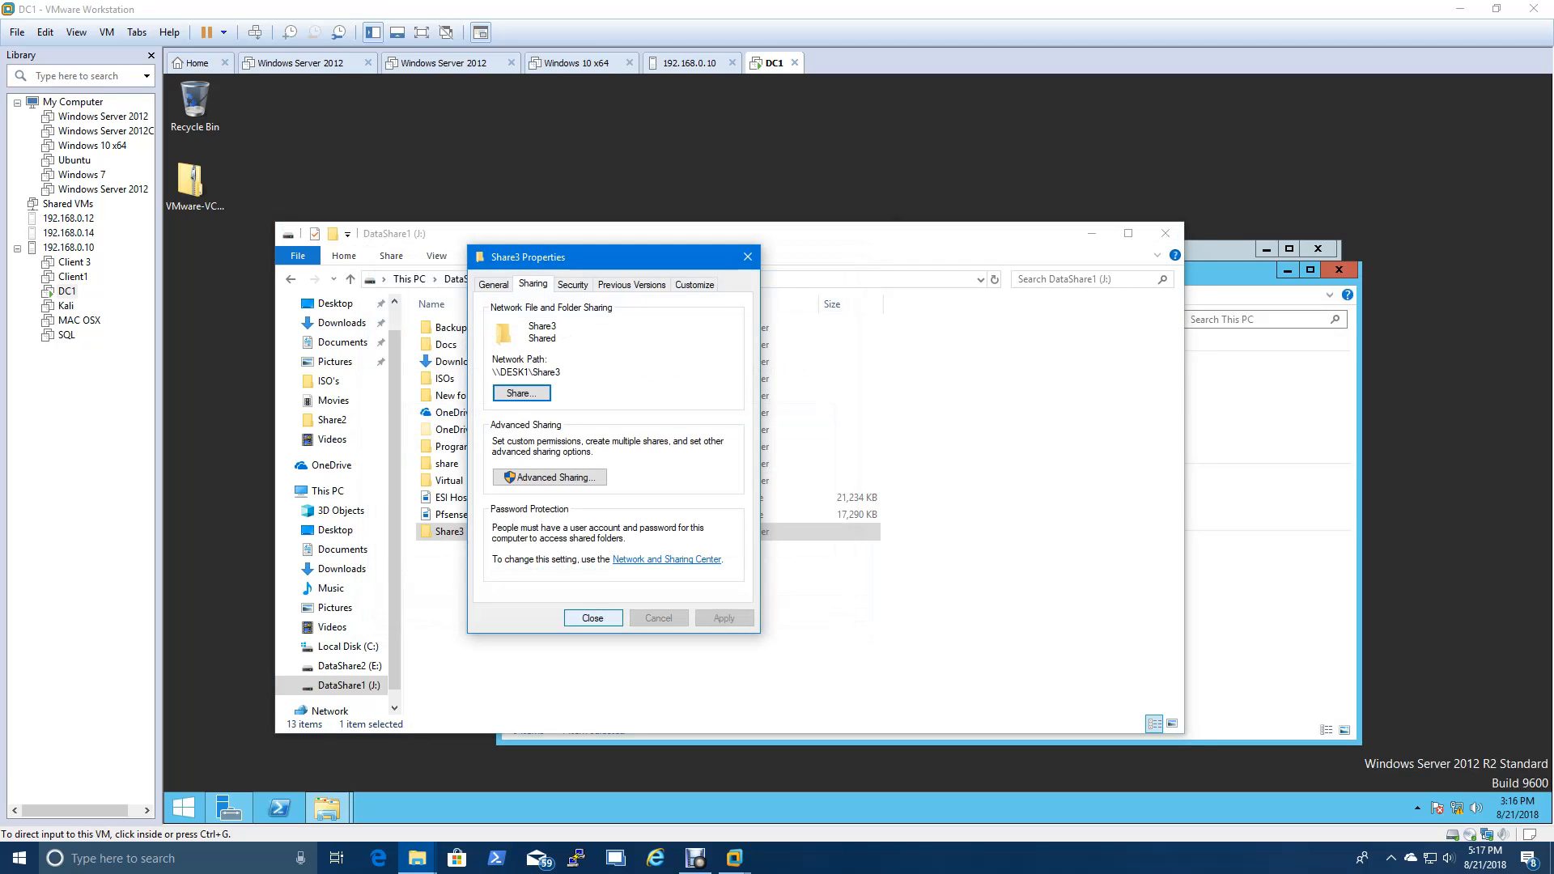
pyautogui.click(592, 618)
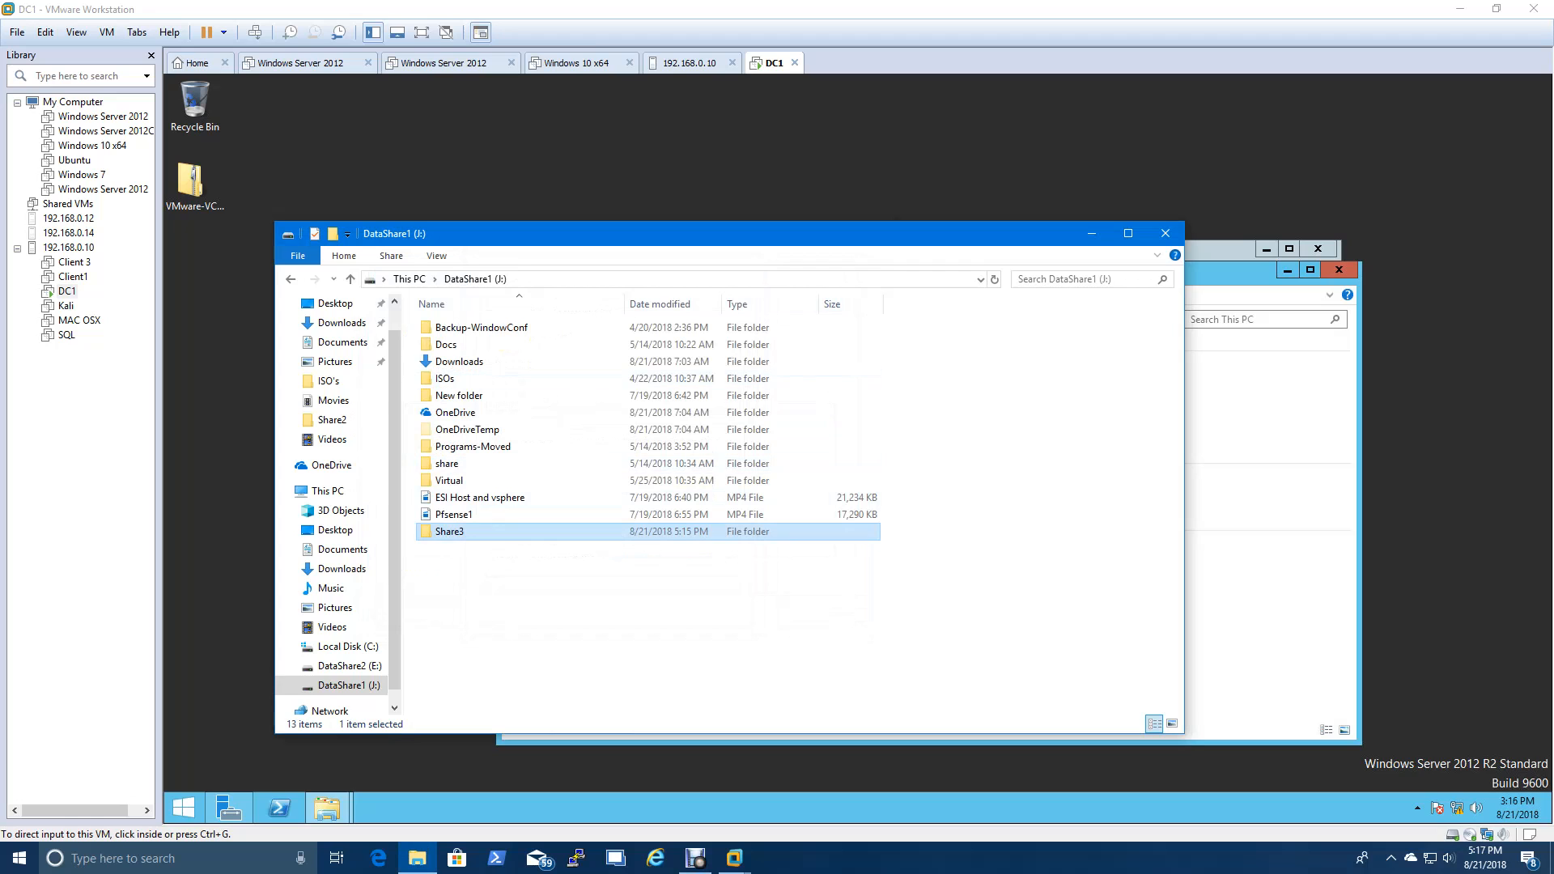
# - Switch to the DC1 virtual machine and start mapping a network drive from This PC
pyautogui.click(1092, 233)
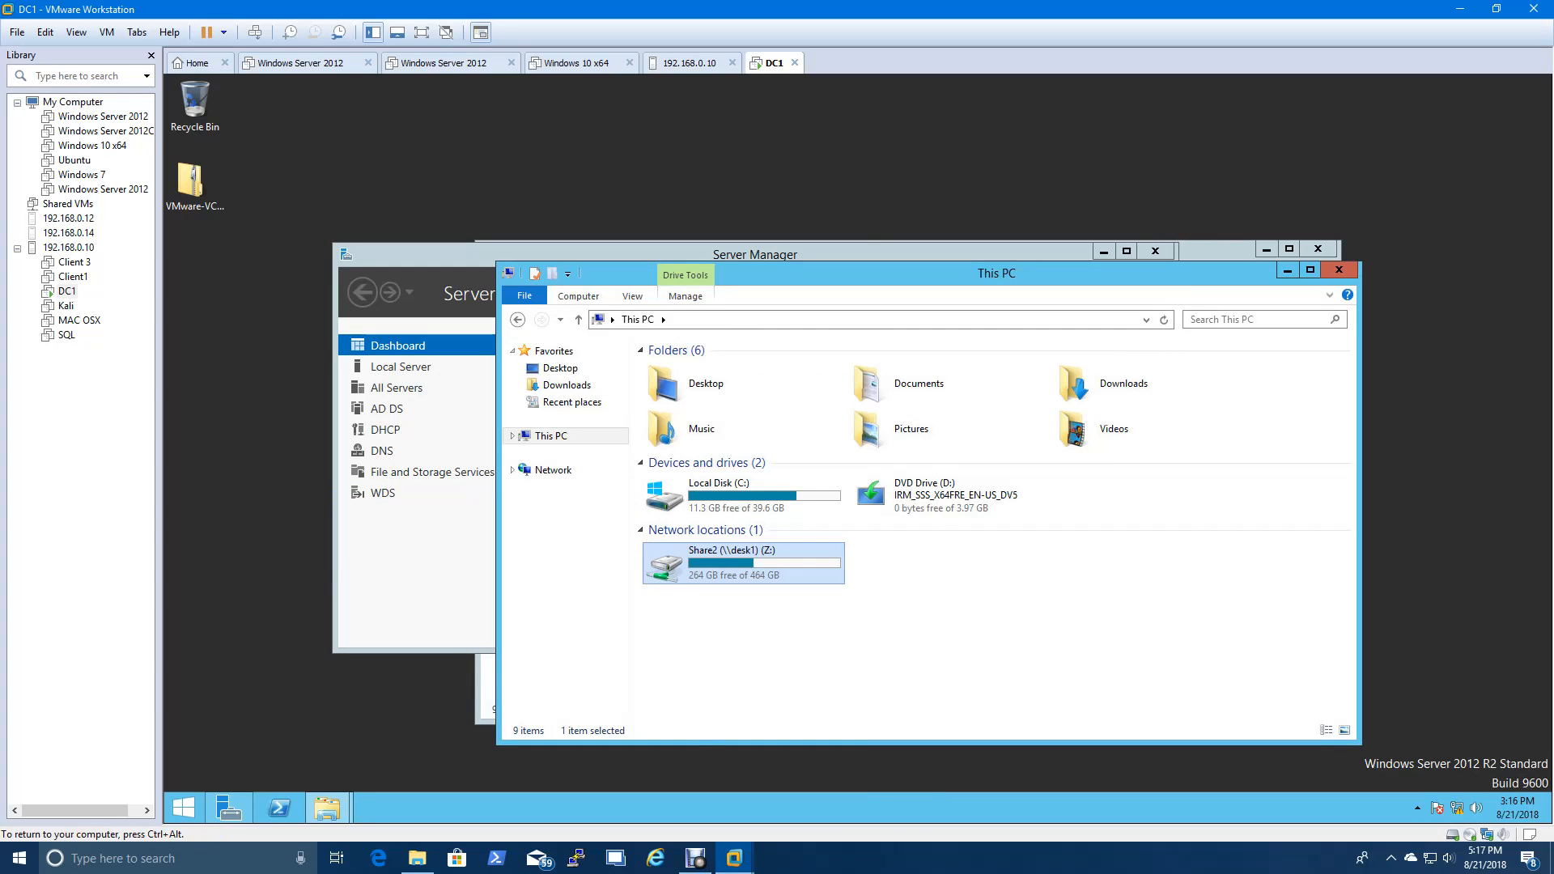
pyautogui.moveTo(635, 276); pyautogui.dragTo(442, 212)
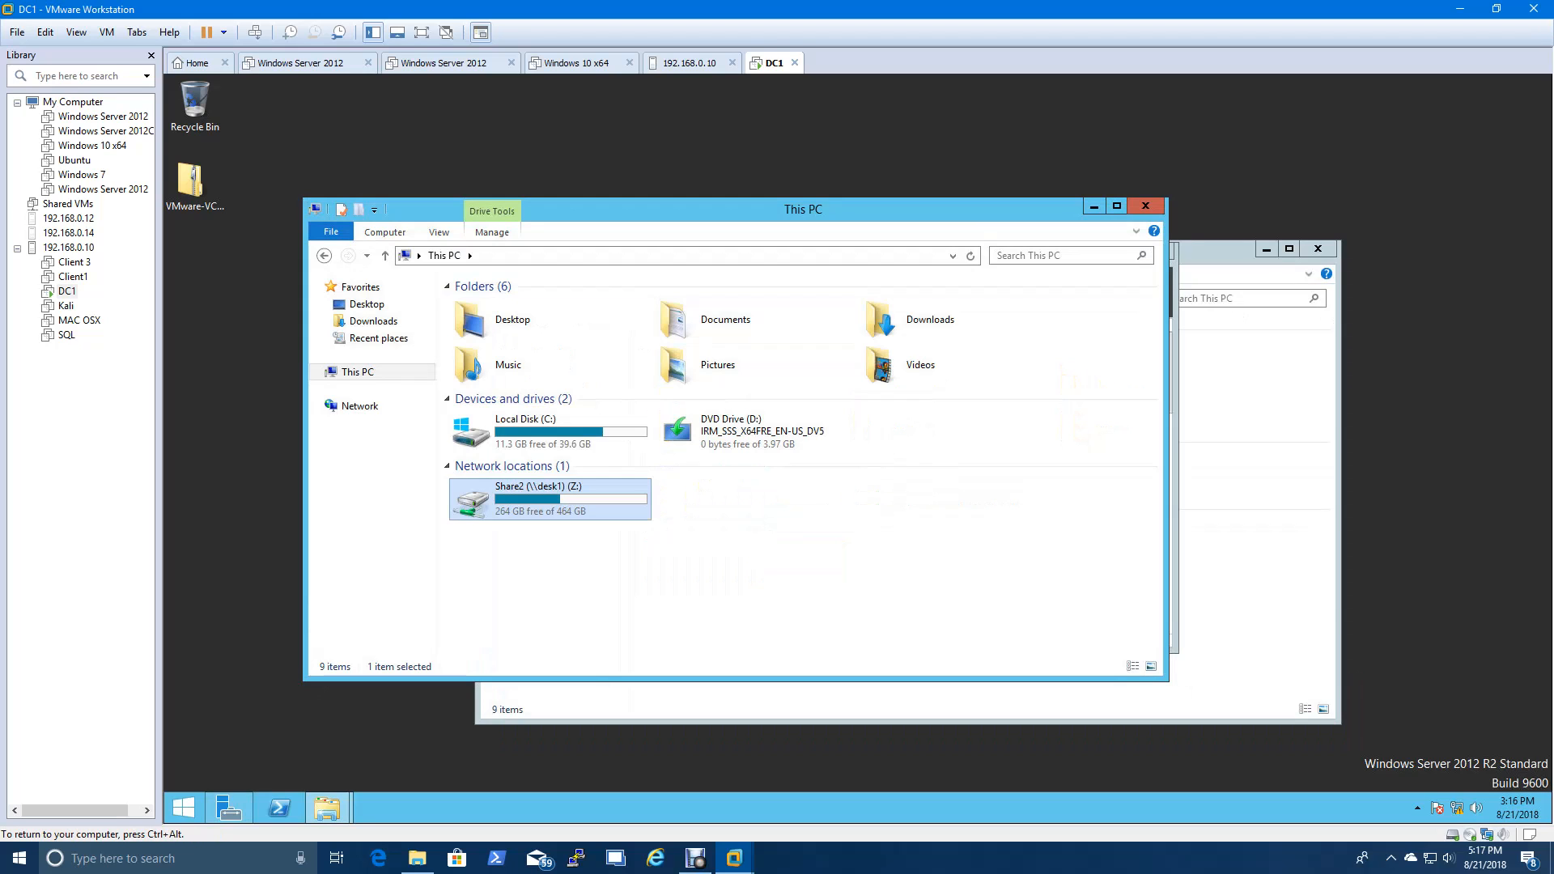
pyautogui.click(1246, 486)
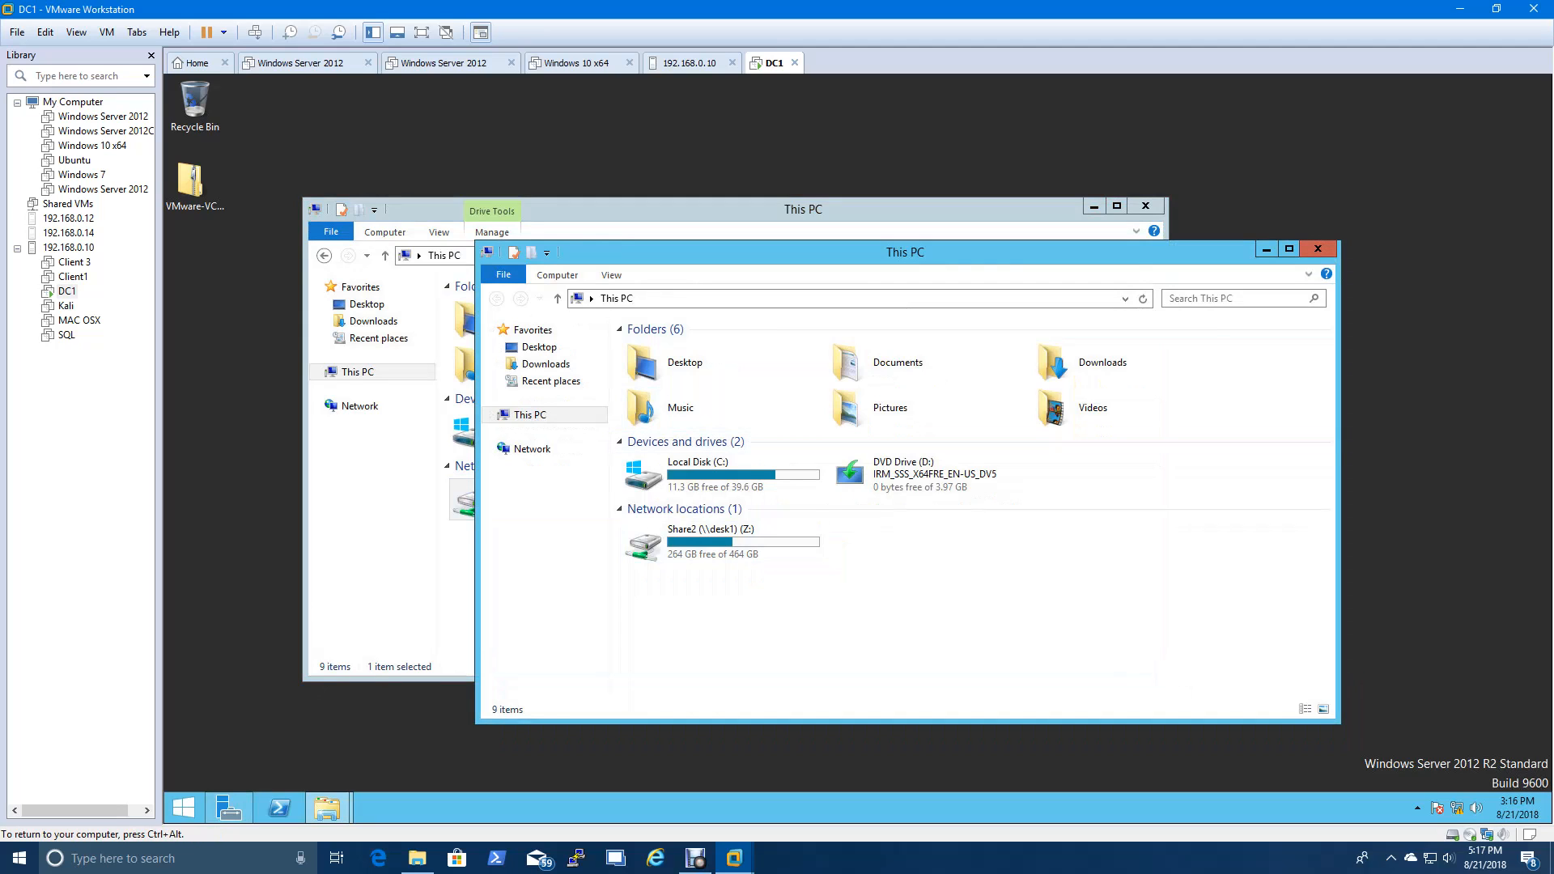
pyautogui.click(722, 542)
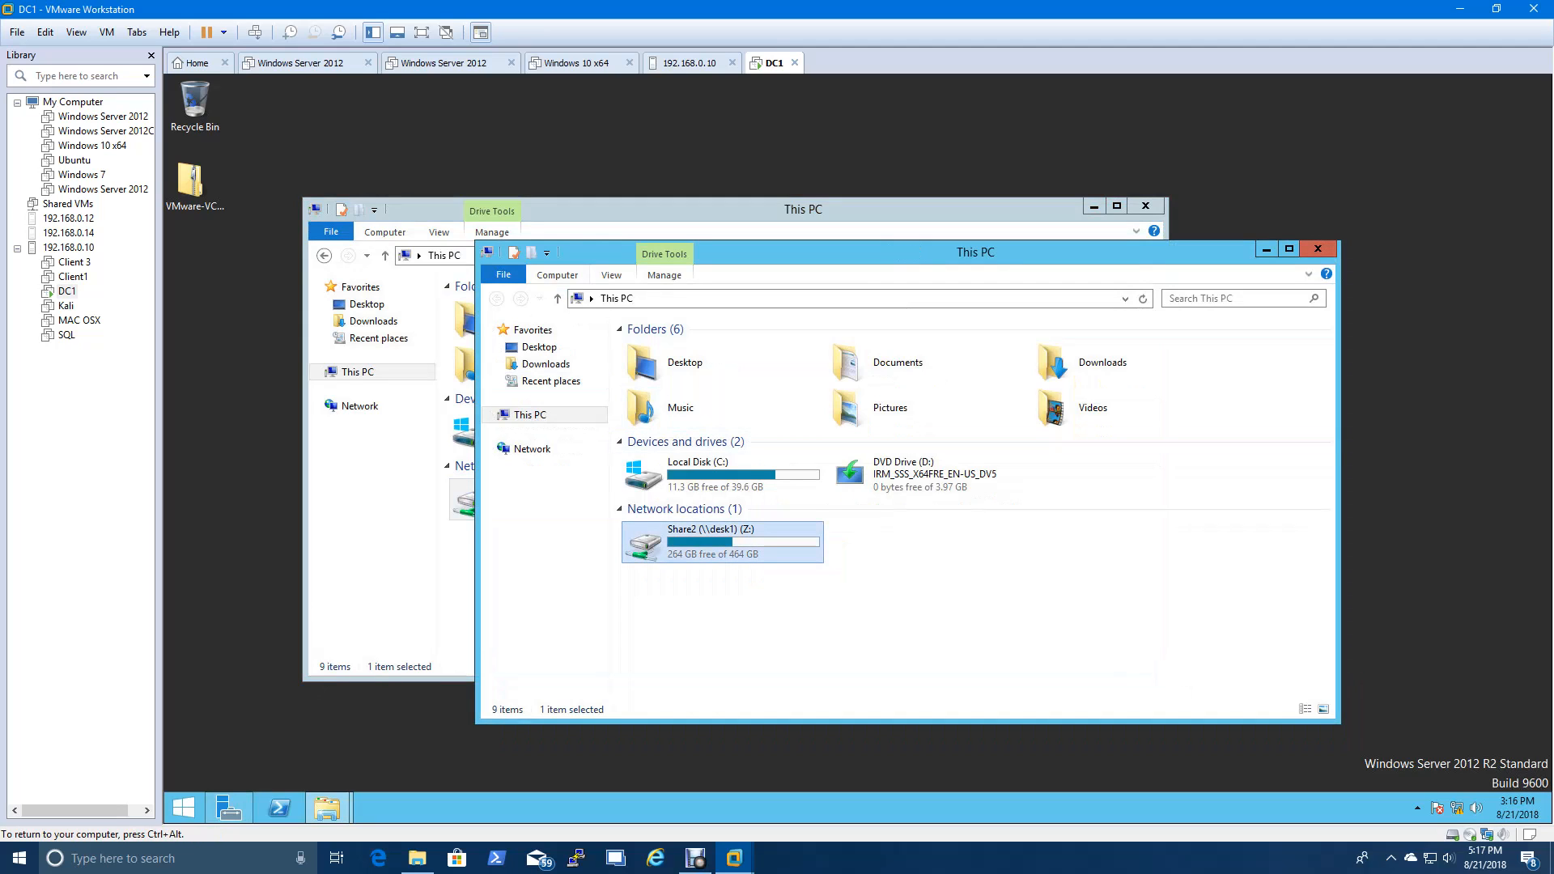
pyautogui.click(557, 275)
pyautogui.click(641, 311)
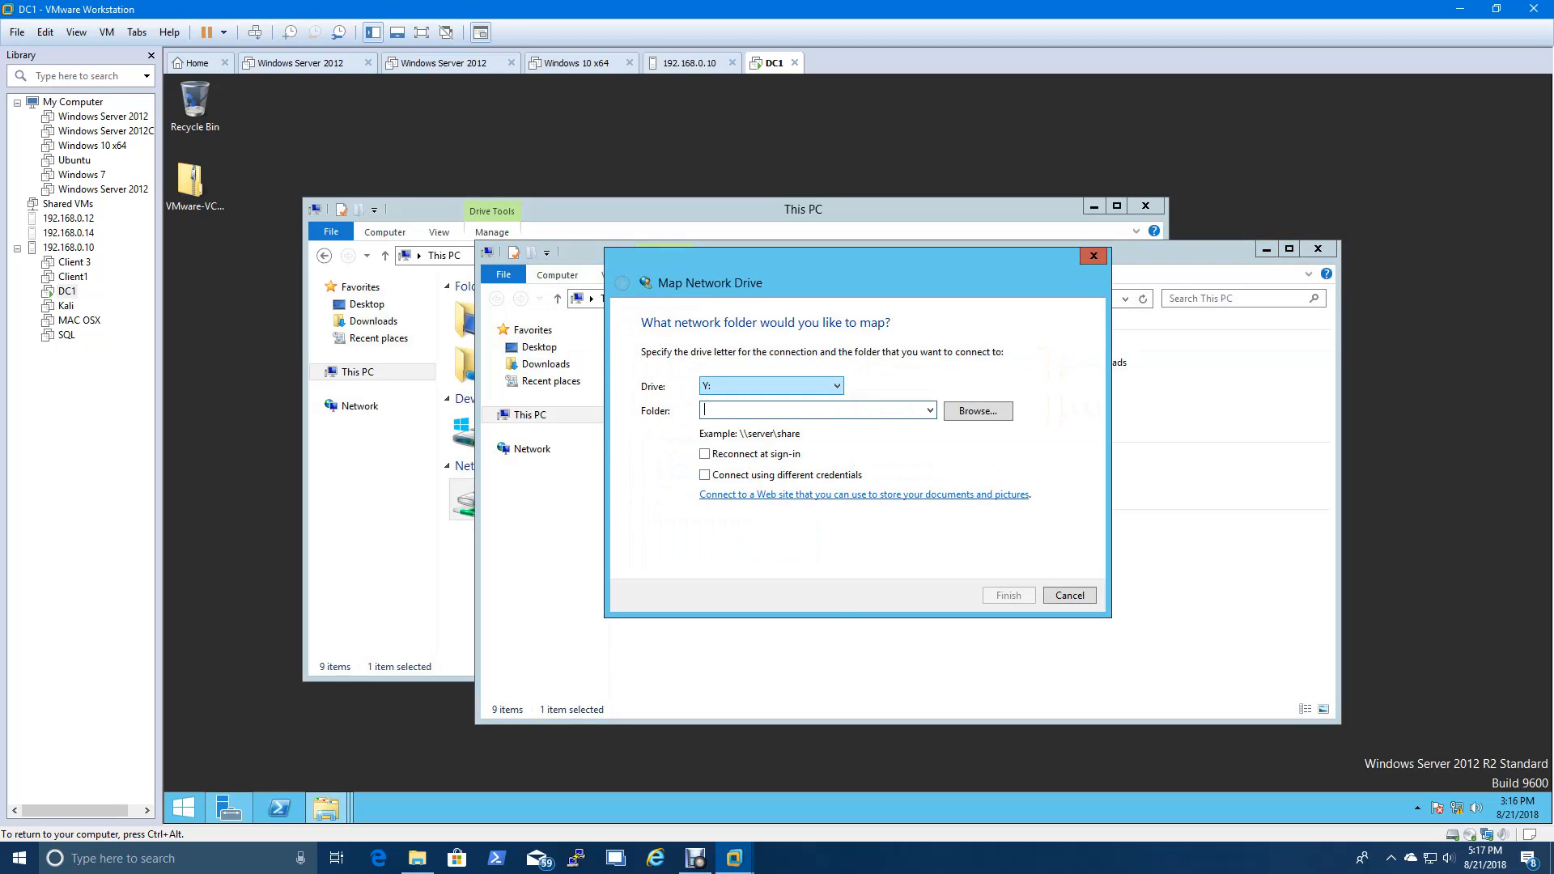
# - Map drive Y: to \\desk1\Share3 and choose to connect using different credentials
pyautogui.click(835, 386)
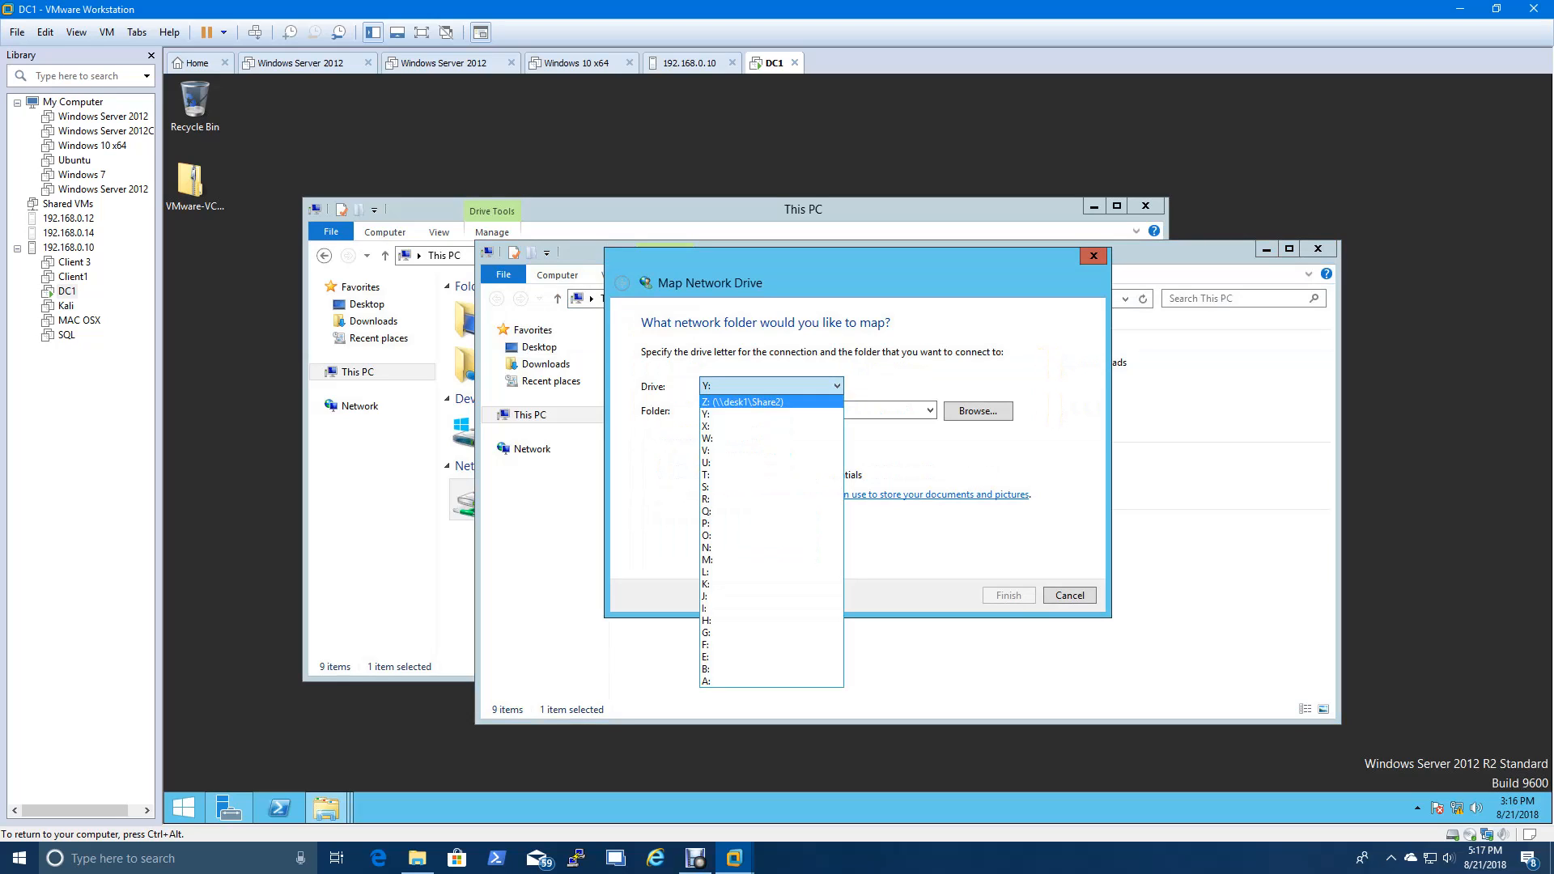
pyautogui.click(728, 414)
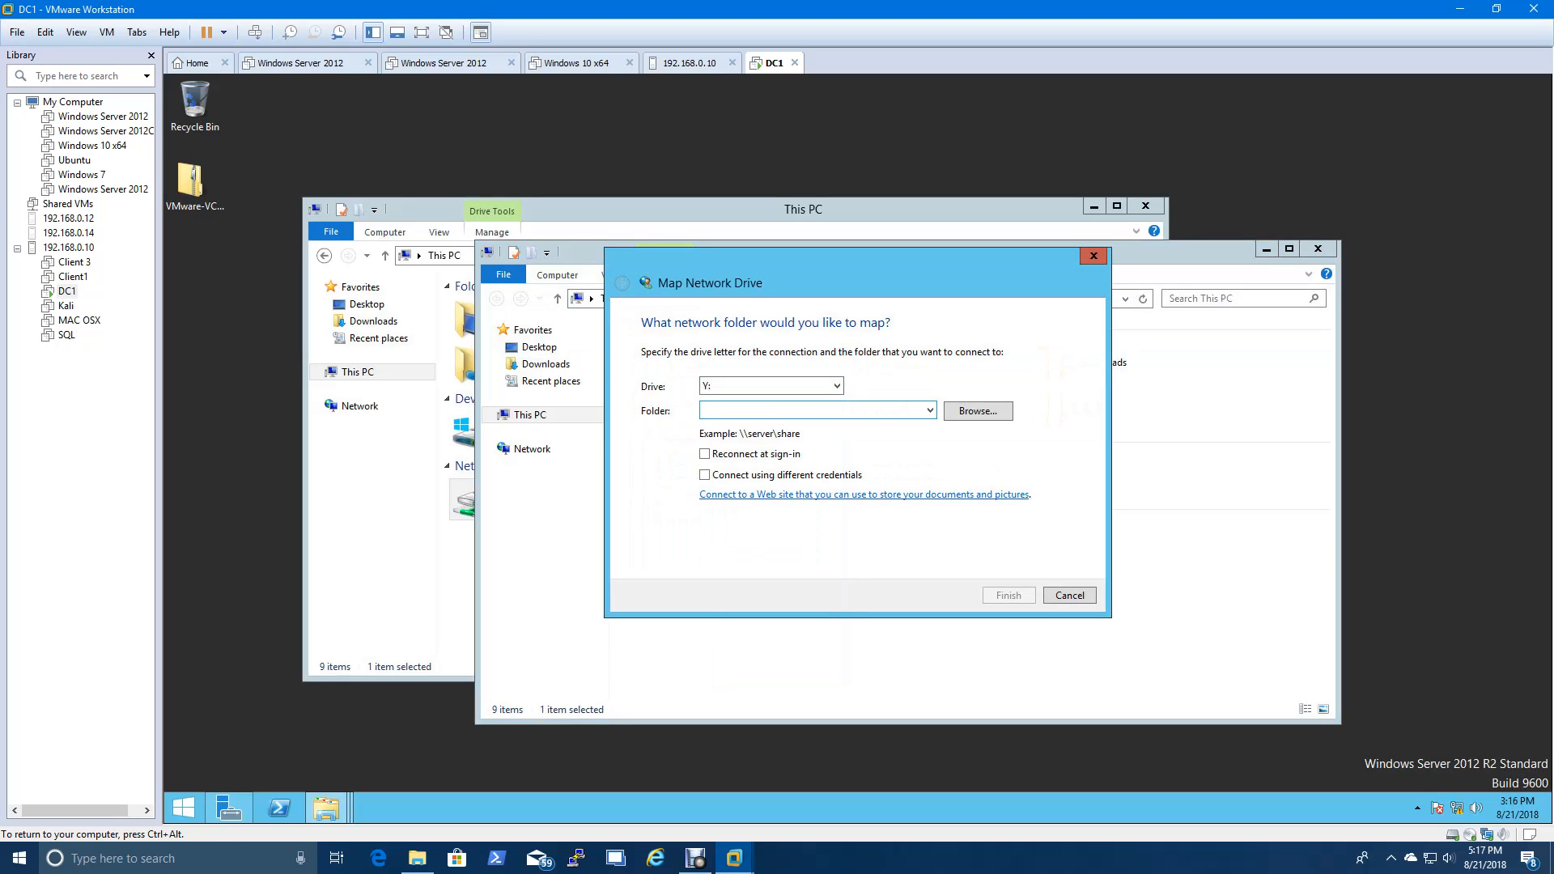
pyautogui.click(728, 411)
pyautogui.write('\\\\')
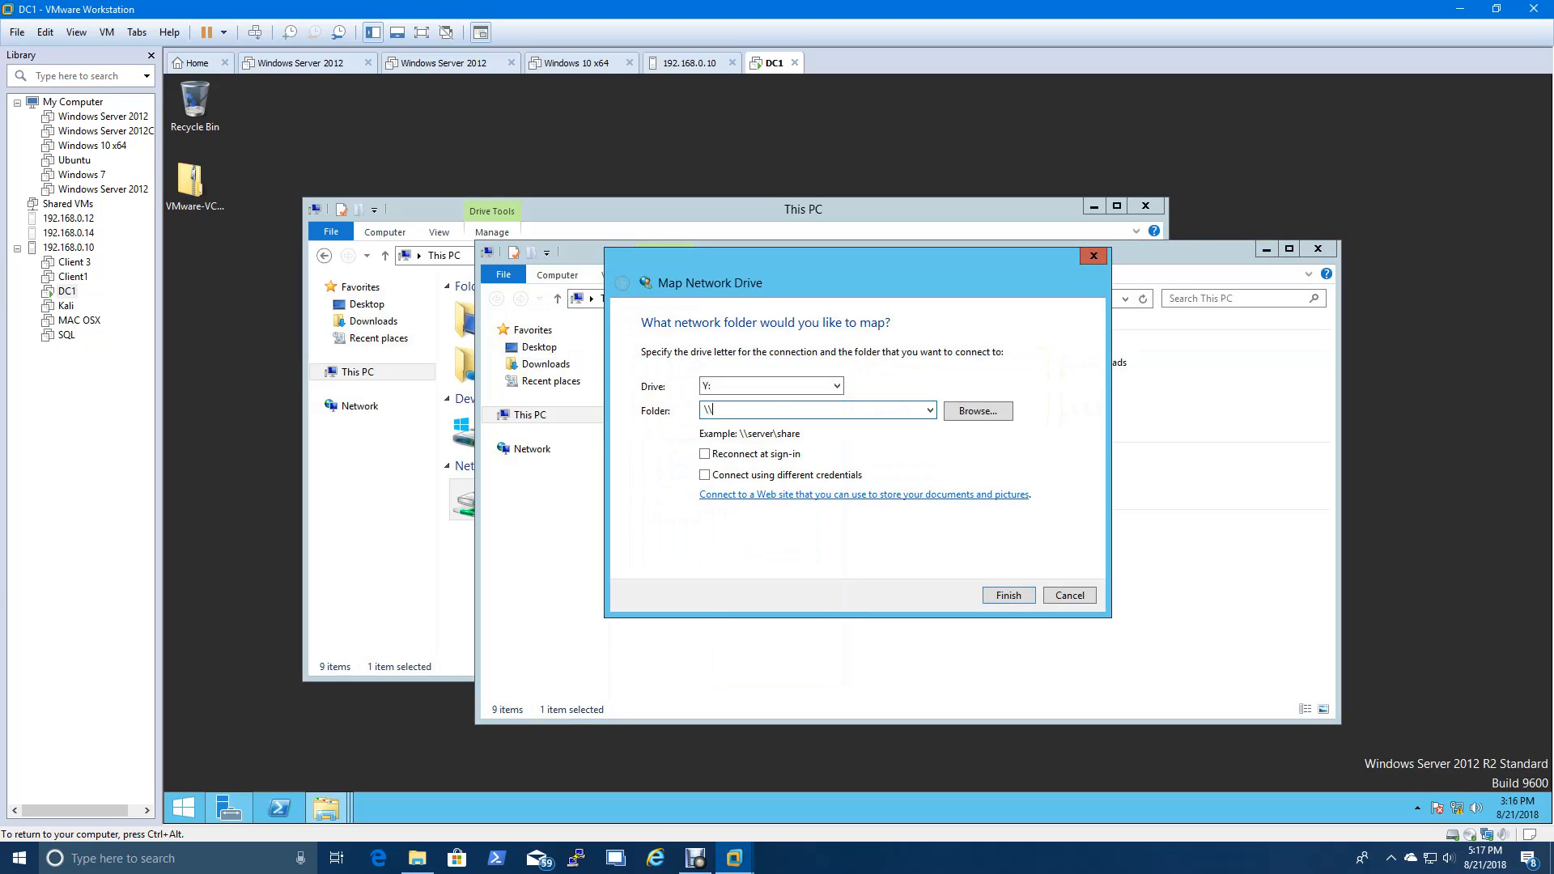
pyautogui.write('desk1\\Share3')
pyautogui.click(705, 475)
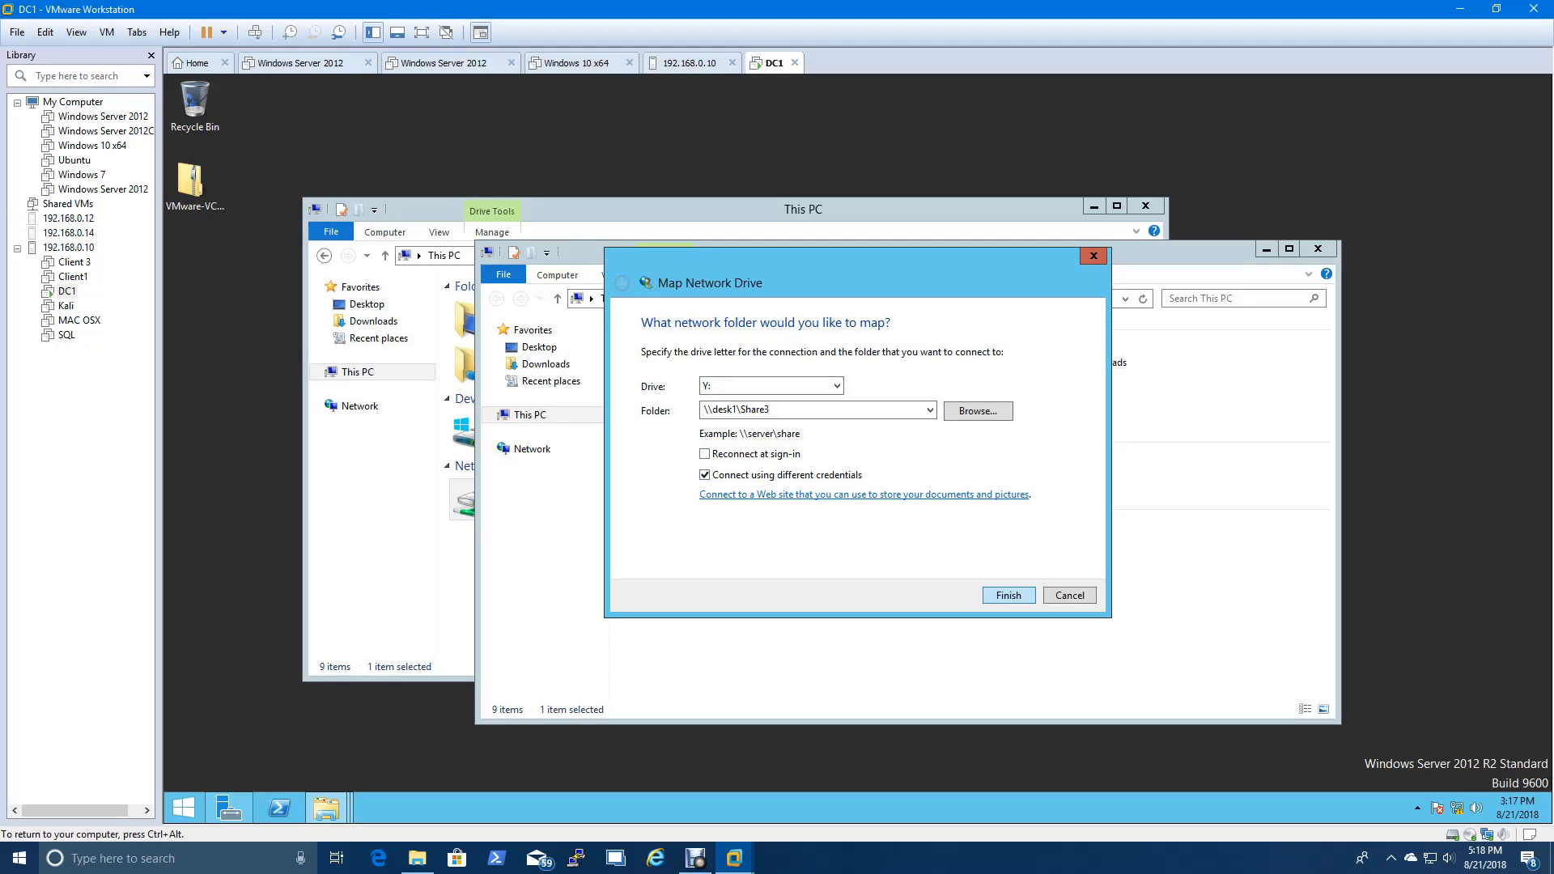
pyautogui.click(1008, 596)
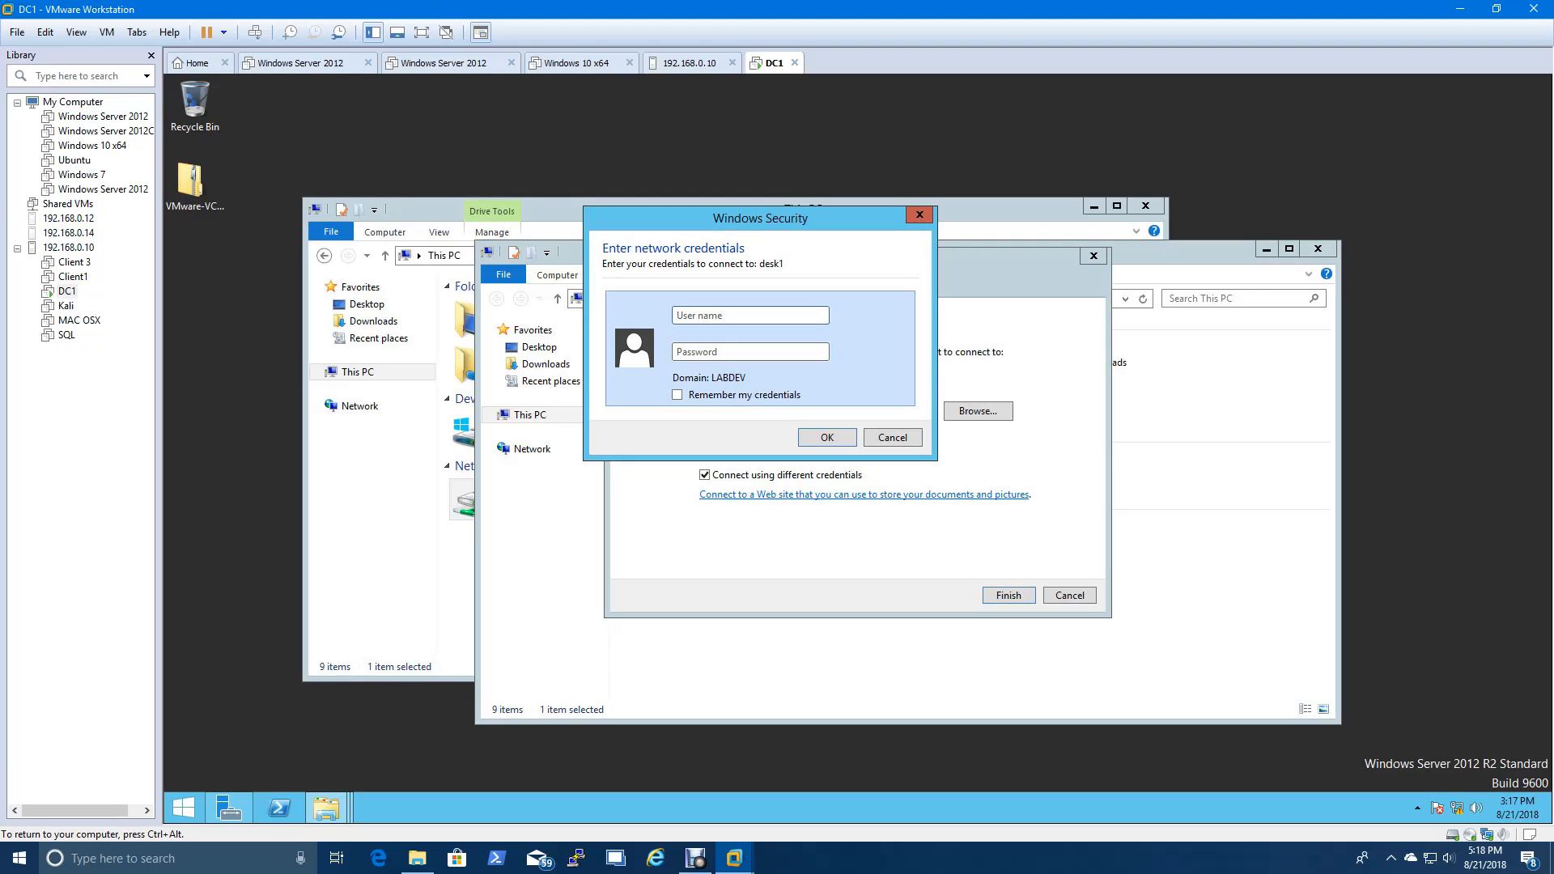
# - Connect to desk1 with the host account's user name and password, and return to This PC
pyautogui.click(714, 316)
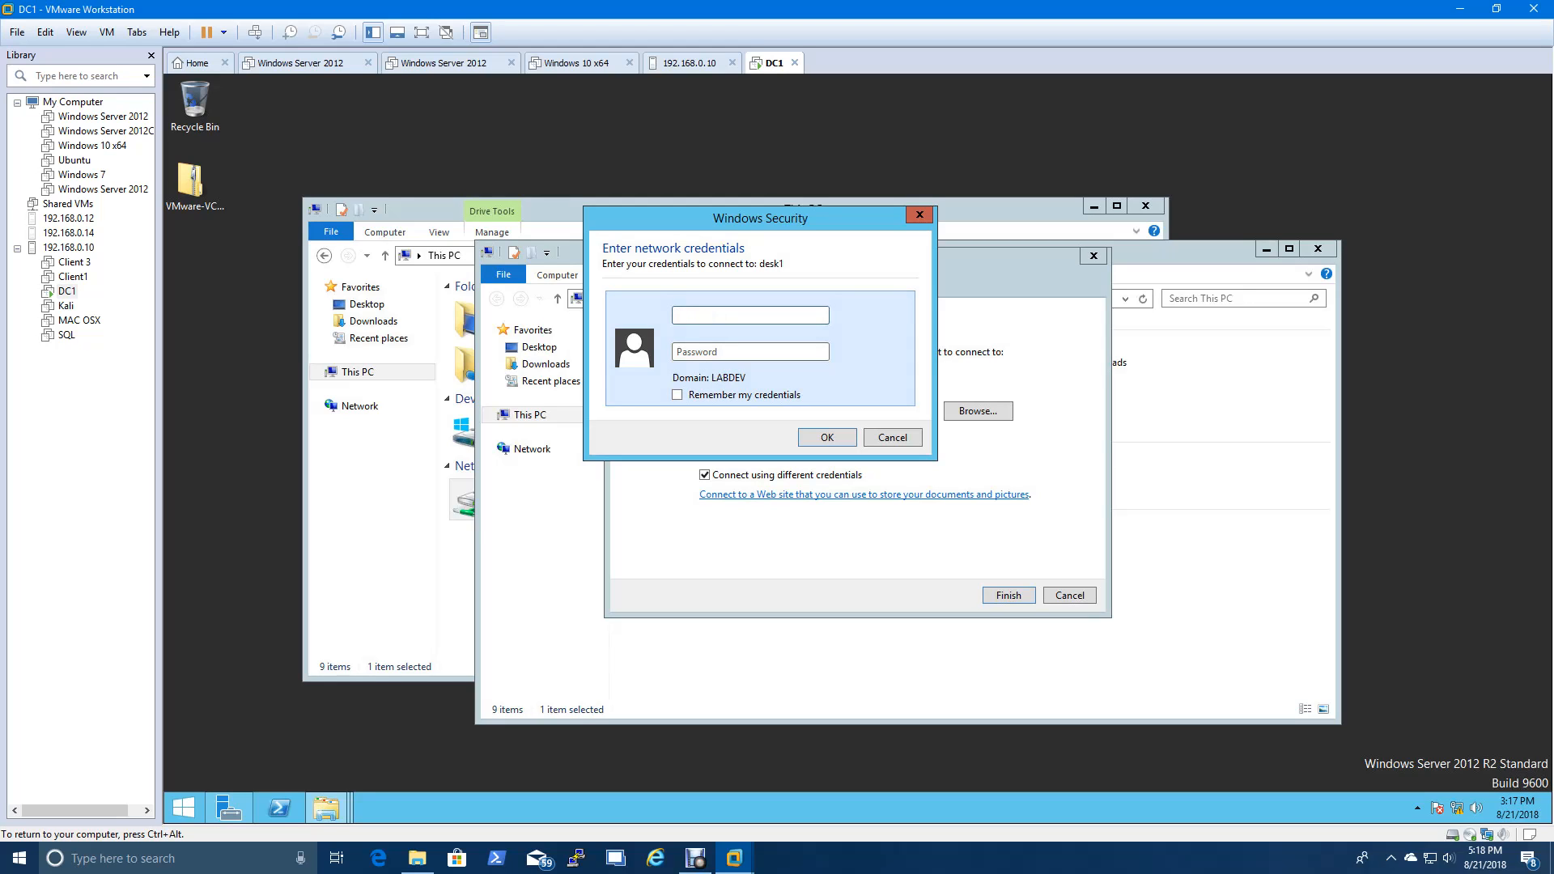
pyautogui.write('desk1\\matt')
pyautogui.press('Tab')
pyautogui.write('••••••••')
pyautogui.press('Return')
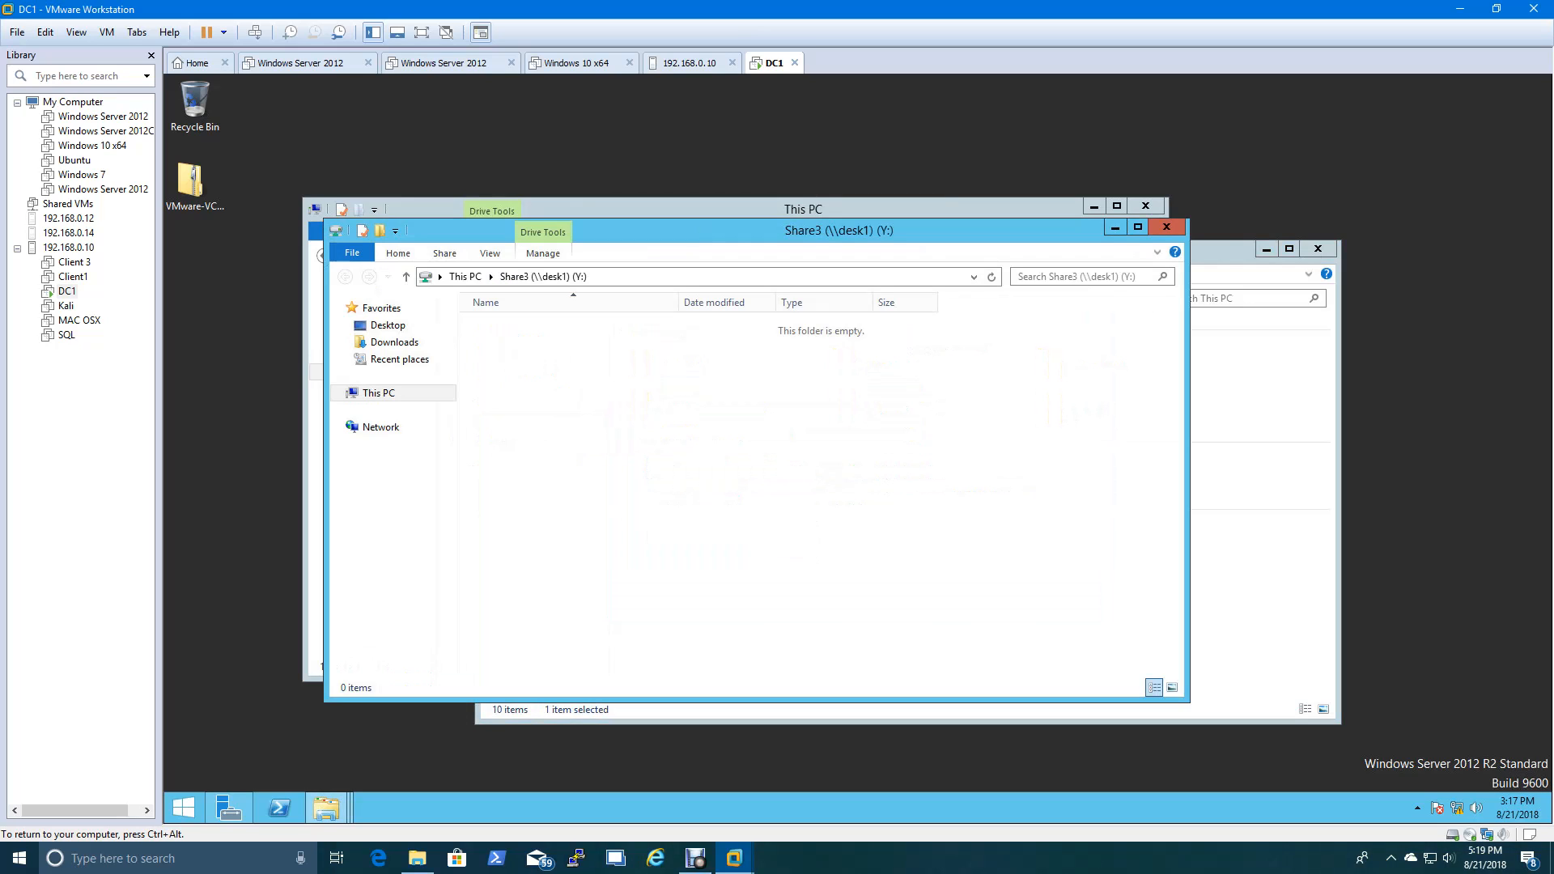
pyautogui.click(464, 276)
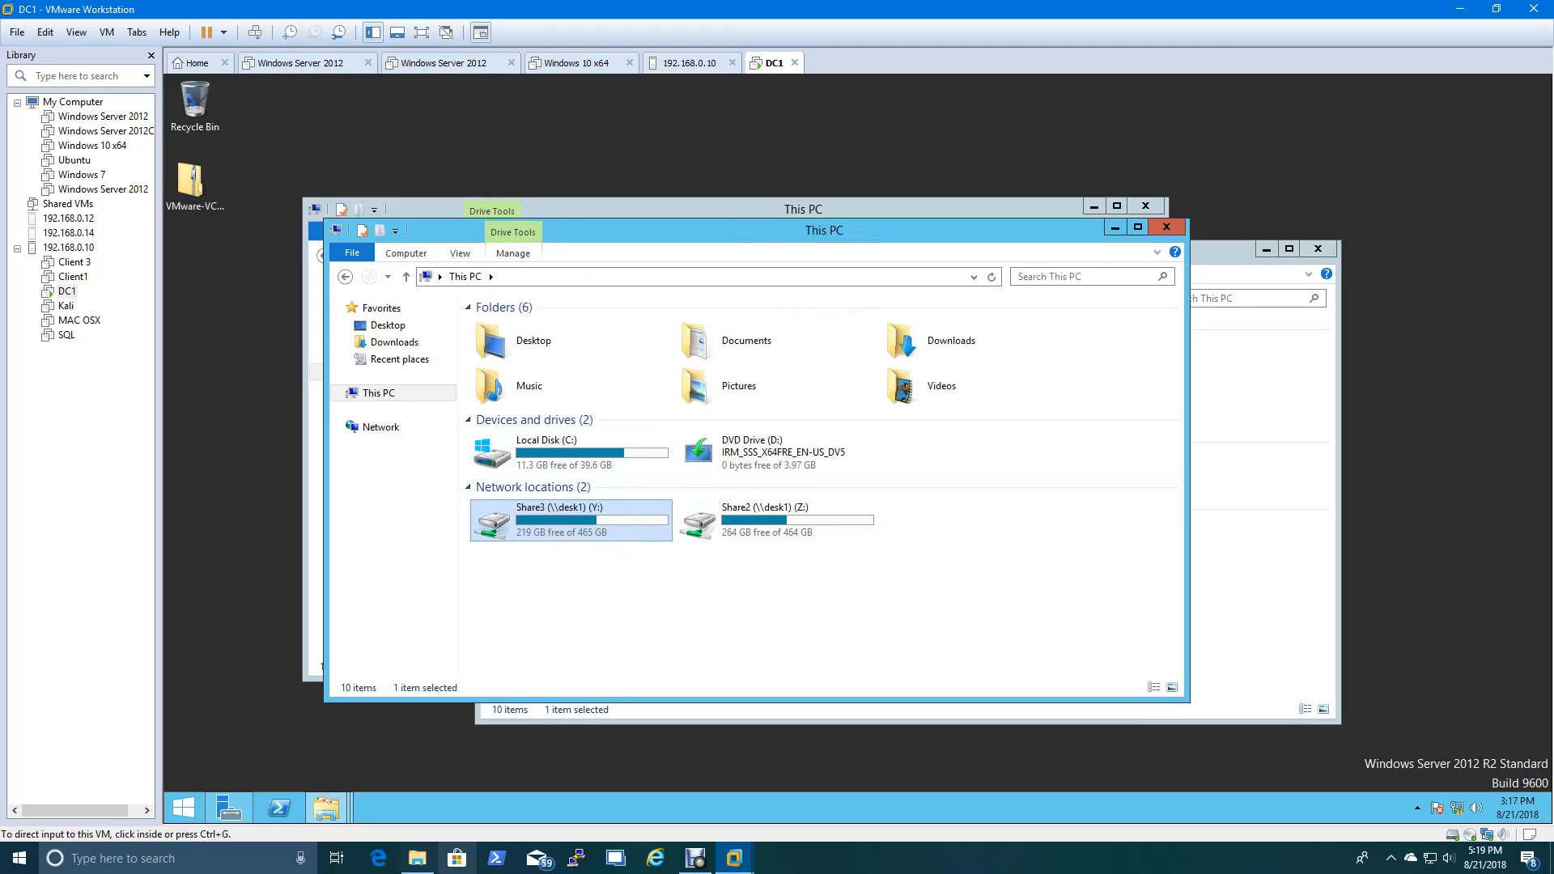
# - Switch to File Explorer on the host, open the Share3 folder's properties, and view the owner account's security permissions
pyautogui.click(417, 858)
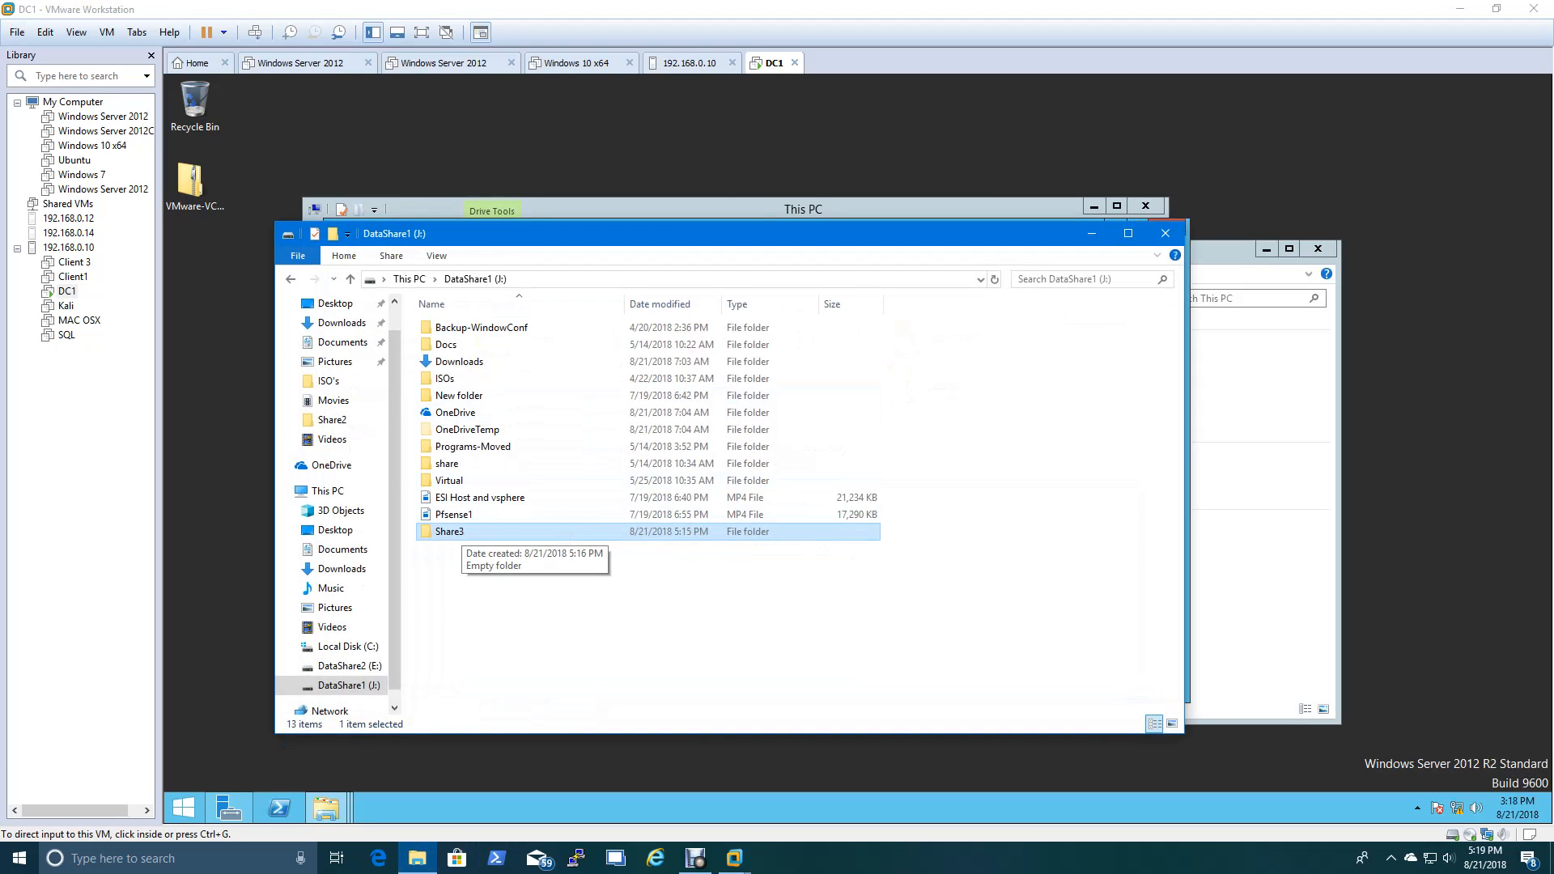
pyautogui.rightClick(478, 532)
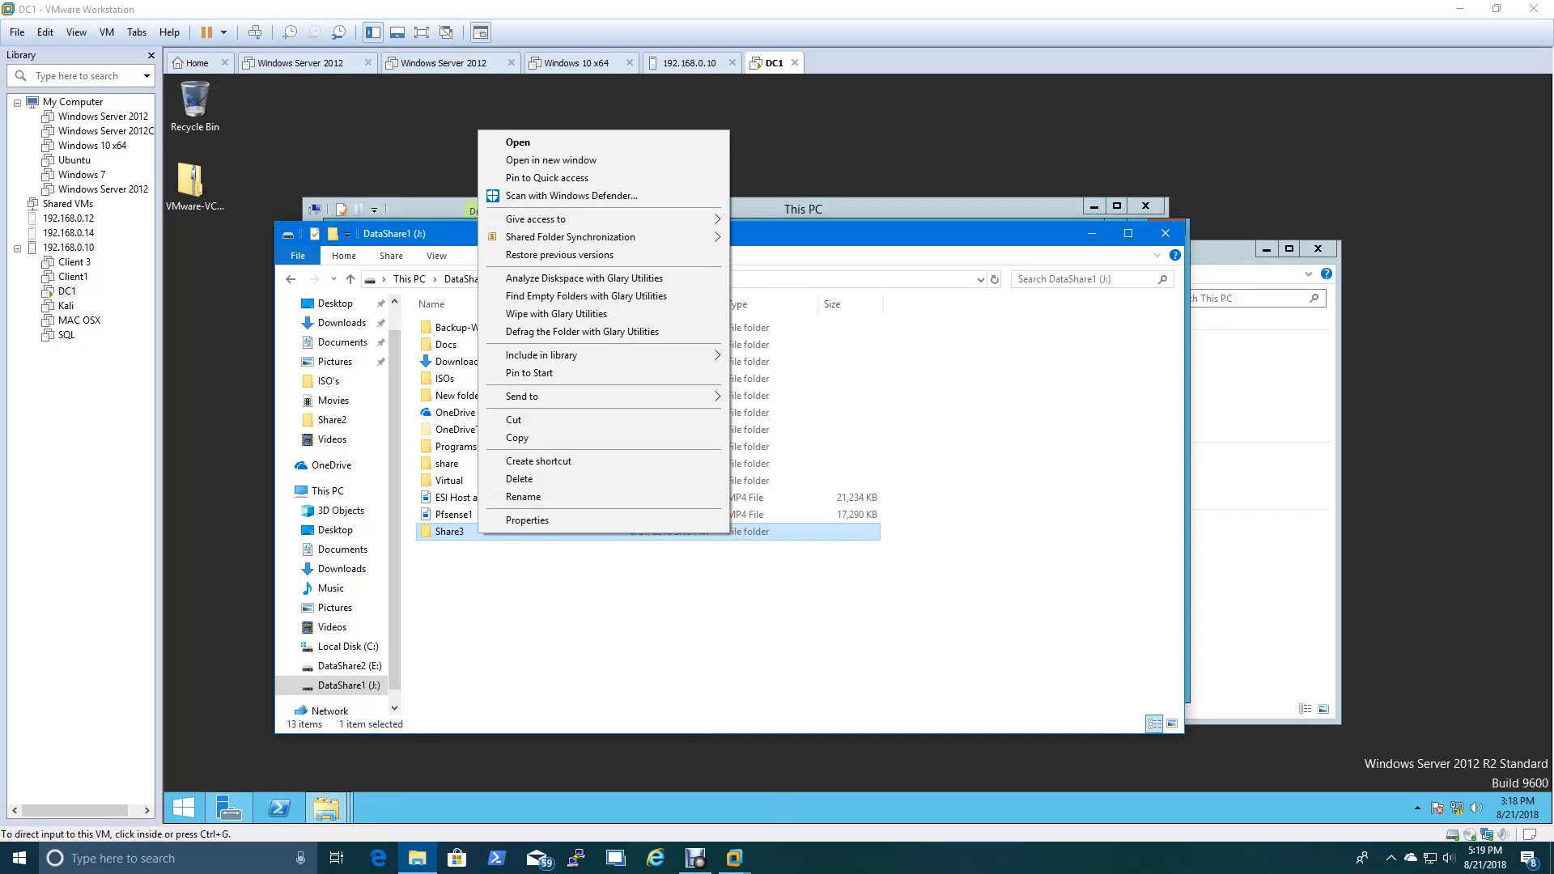
pyautogui.click(526, 520)
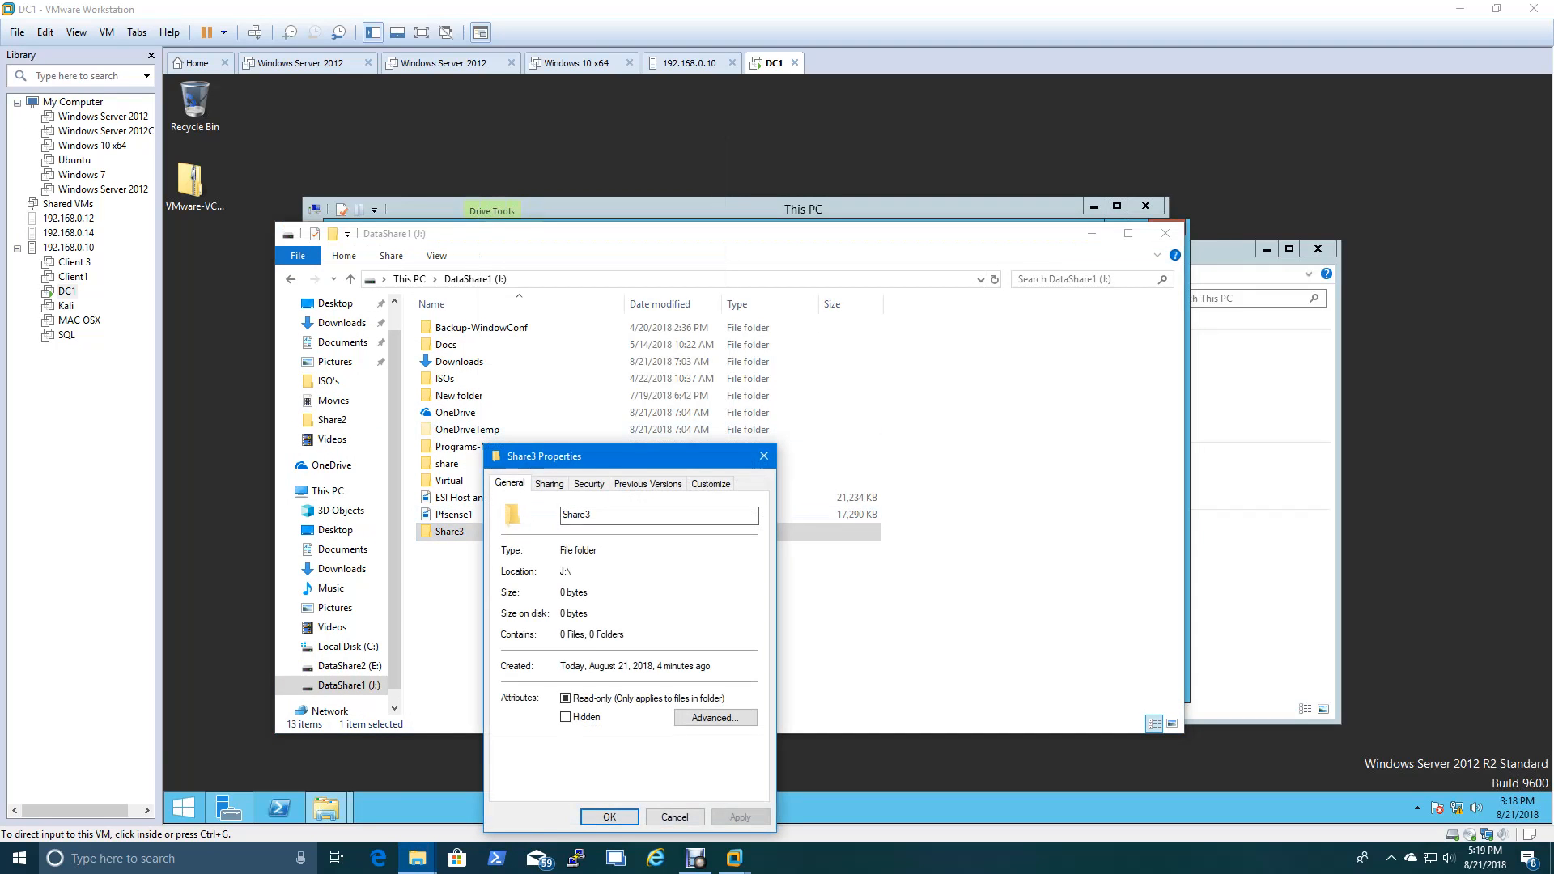
pyautogui.moveTo(587, 459); pyautogui.dragTo(554, 302)
pyautogui.click(555, 326)
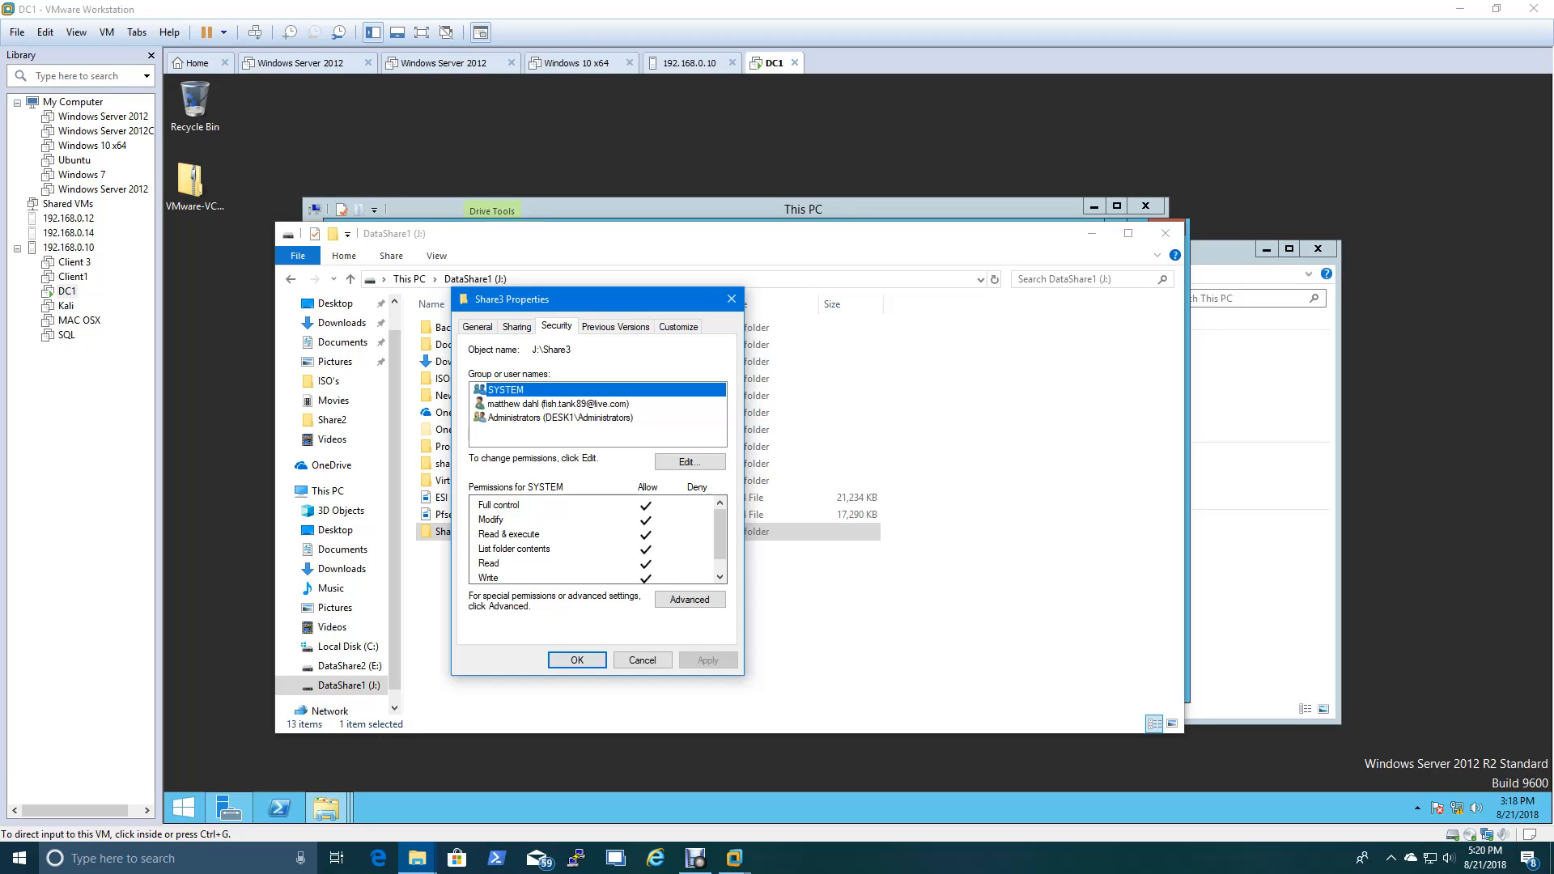
pyautogui.click(559, 403)
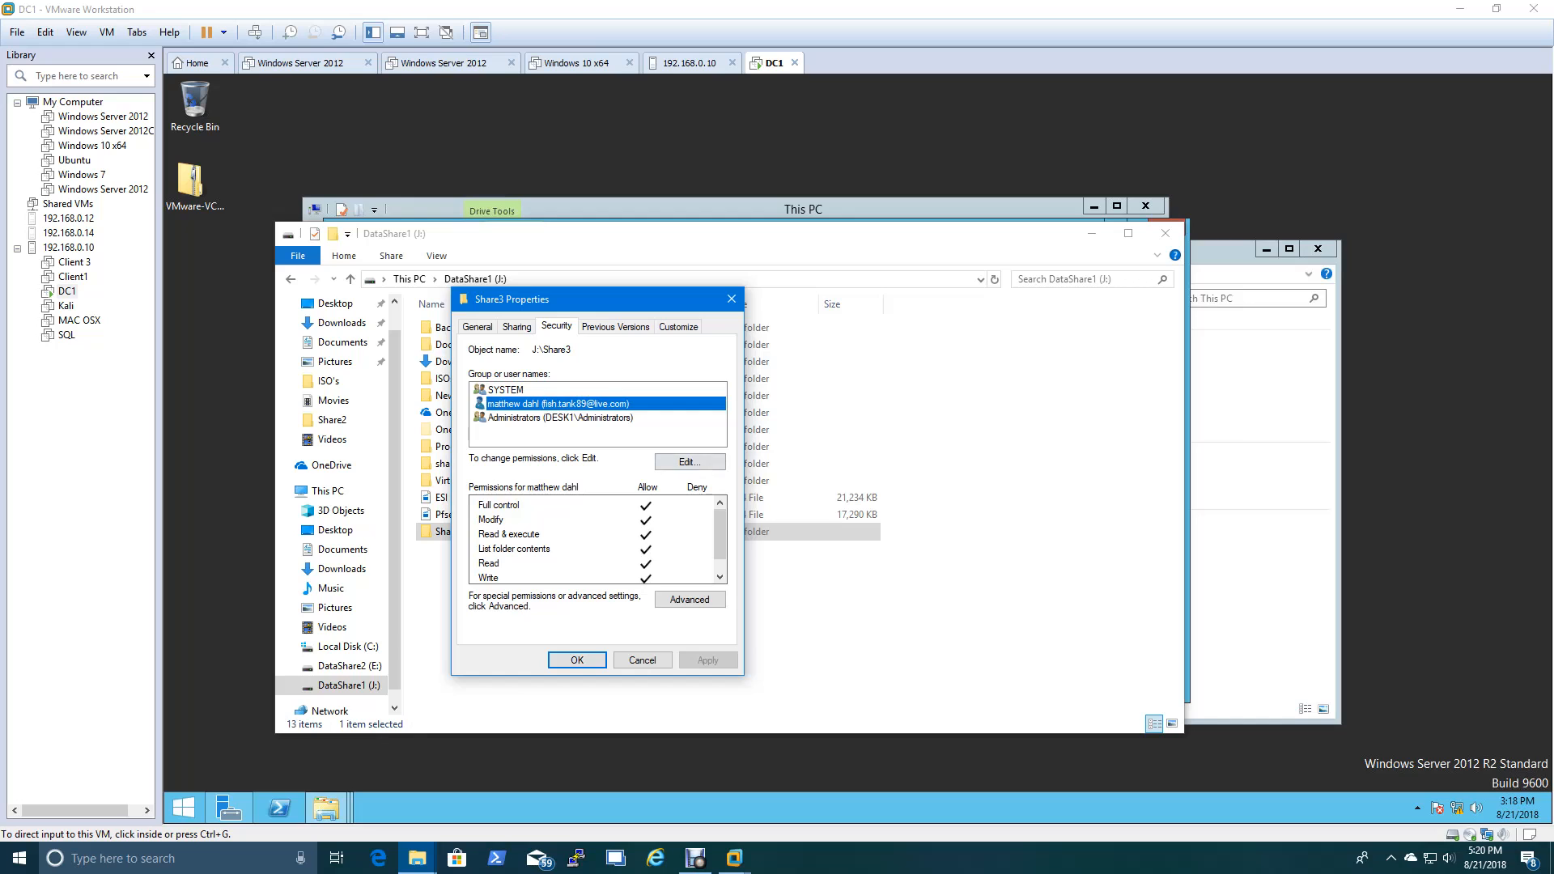
# - Open Share3's security permissions for editing and review the entries for the owner account and the Administrators group
pyautogui.click(689, 461)
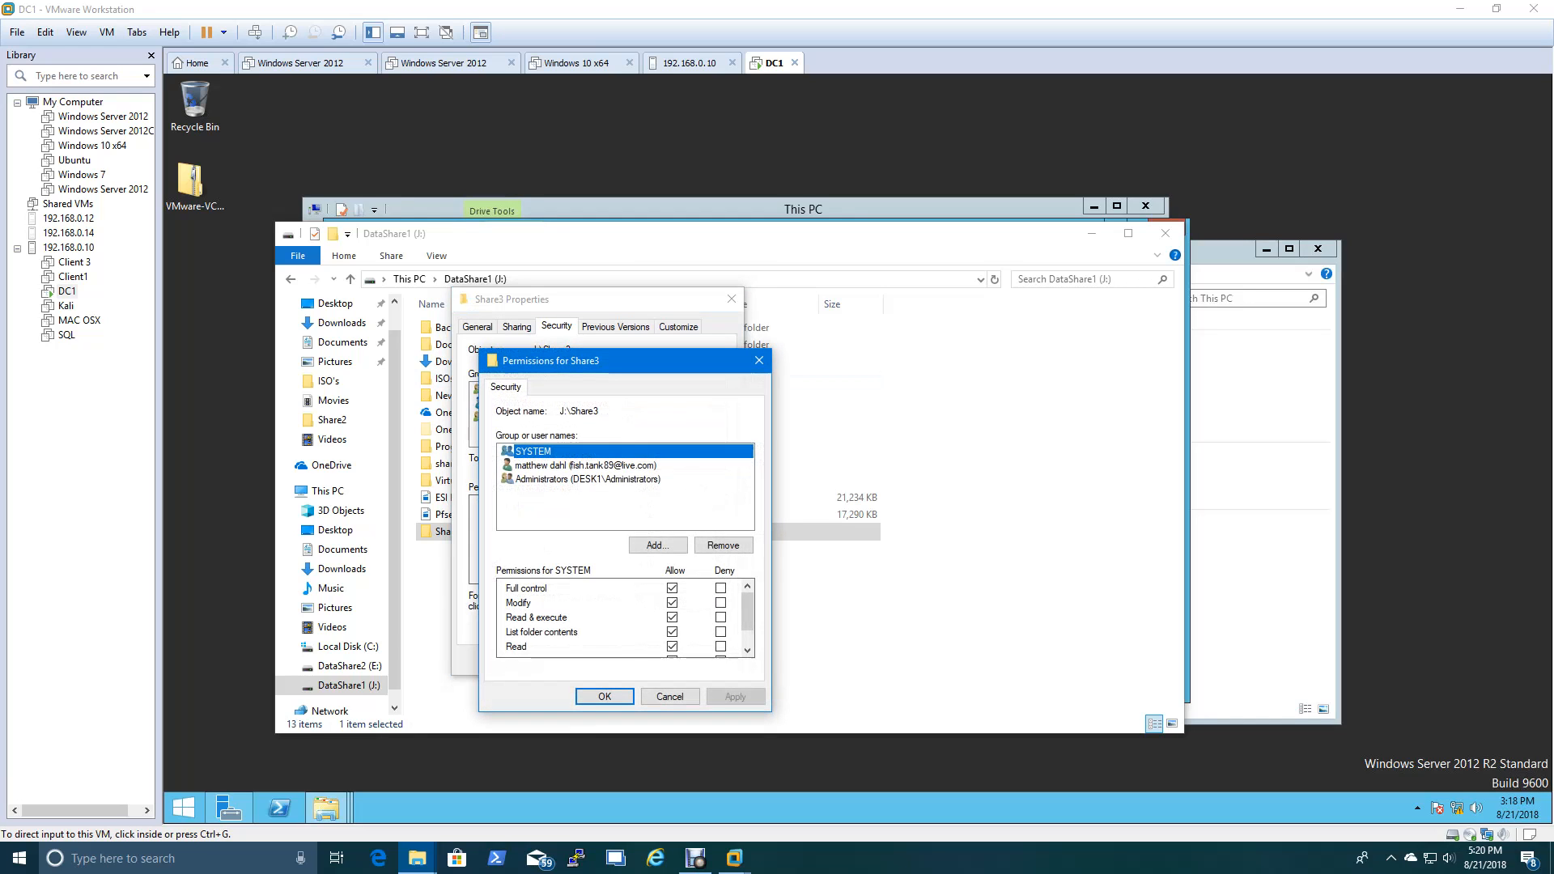
pyautogui.moveTo(647, 361); pyautogui.dragTo(649, 264)
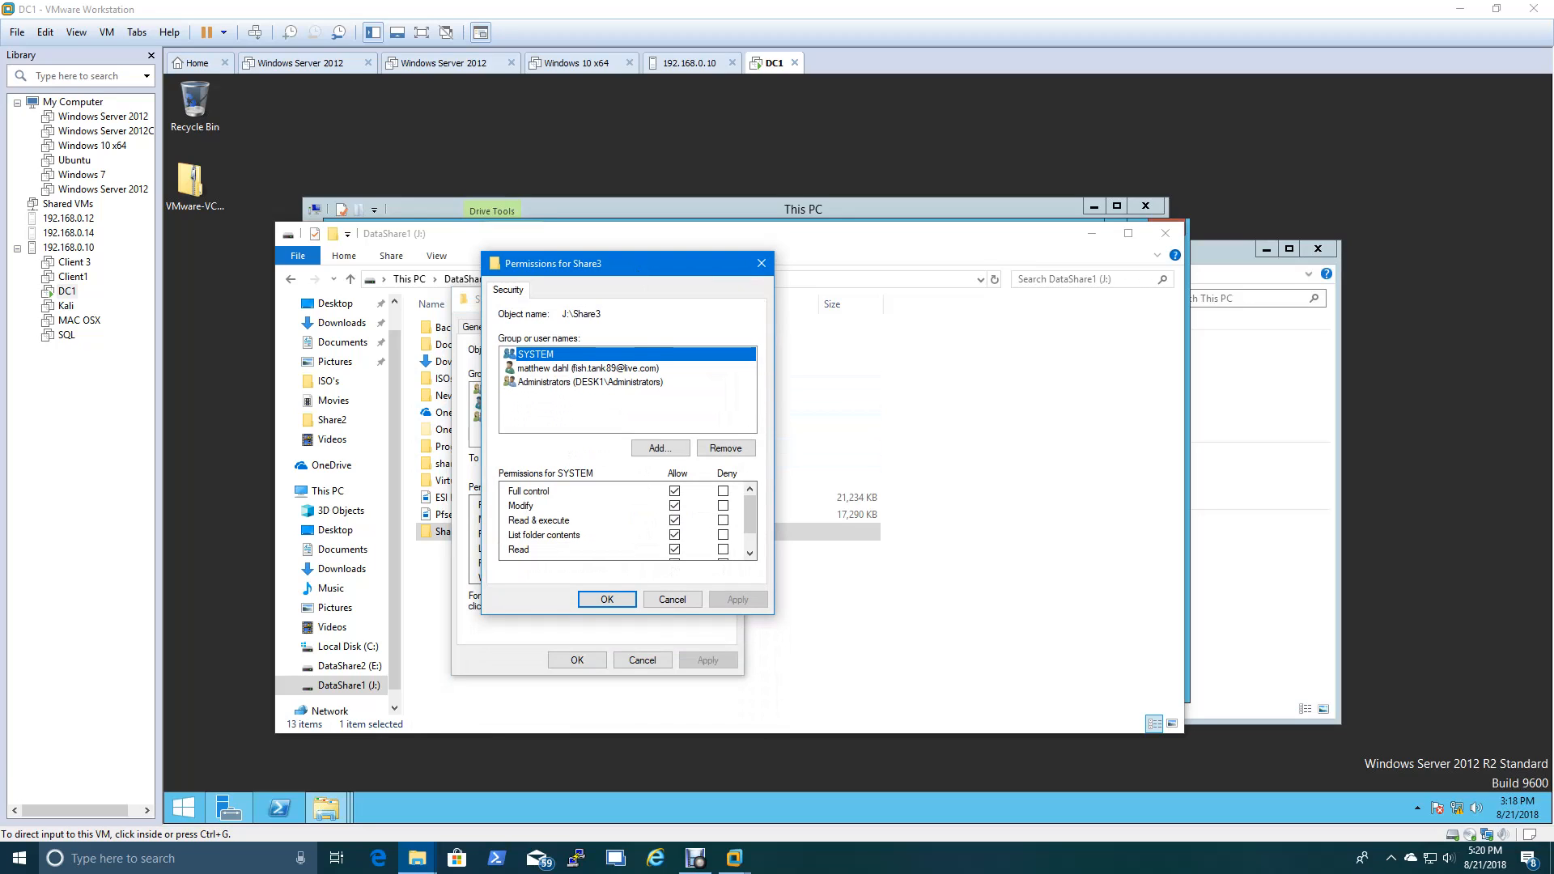
pyautogui.click(589, 368)
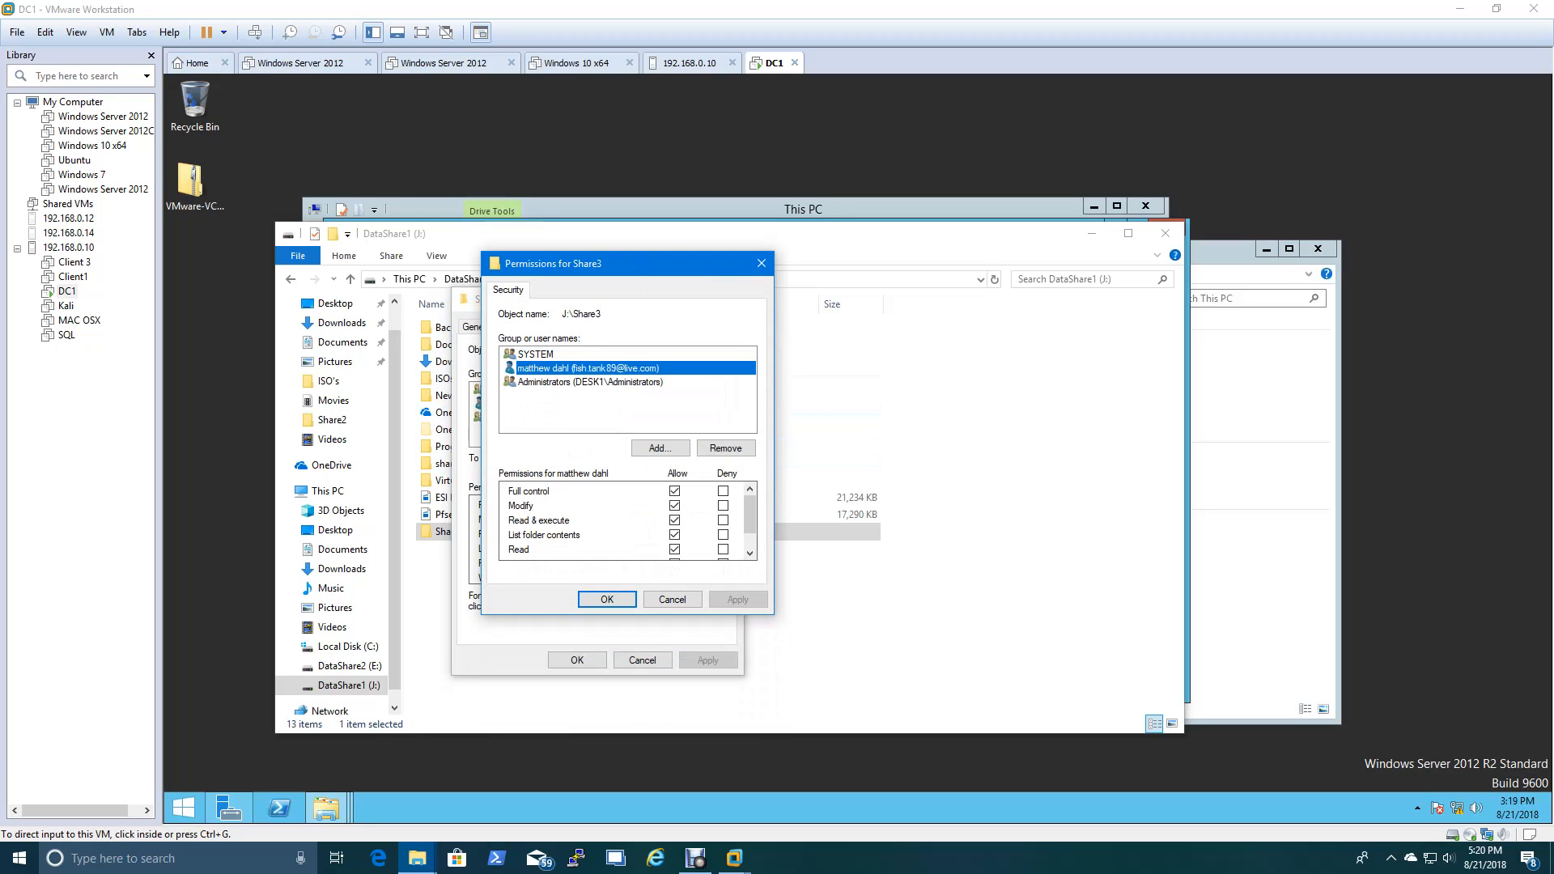
pyautogui.click(590, 382)
pyautogui.click(589, 368)
pyautogui.moveTo(750, 515); pyautogui.dragTo(750, 513)
# - Check which locations can be searched when adding users or groups to Share3's permissions, and cancel the selection
pyautogui.click(648, 448)
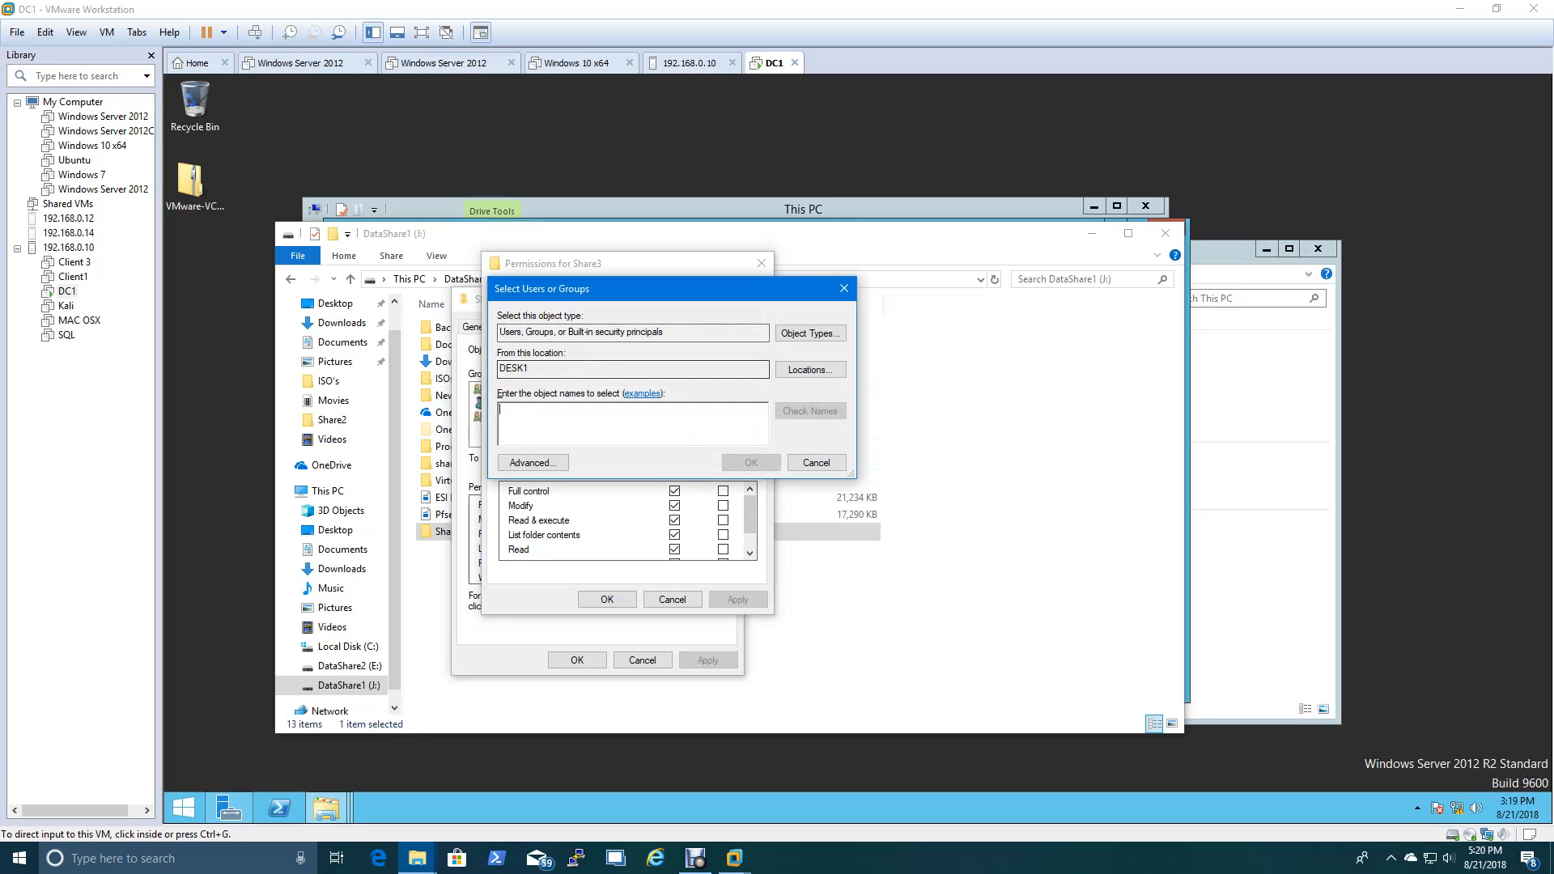
pyautogui.doubleClick(514, 369)
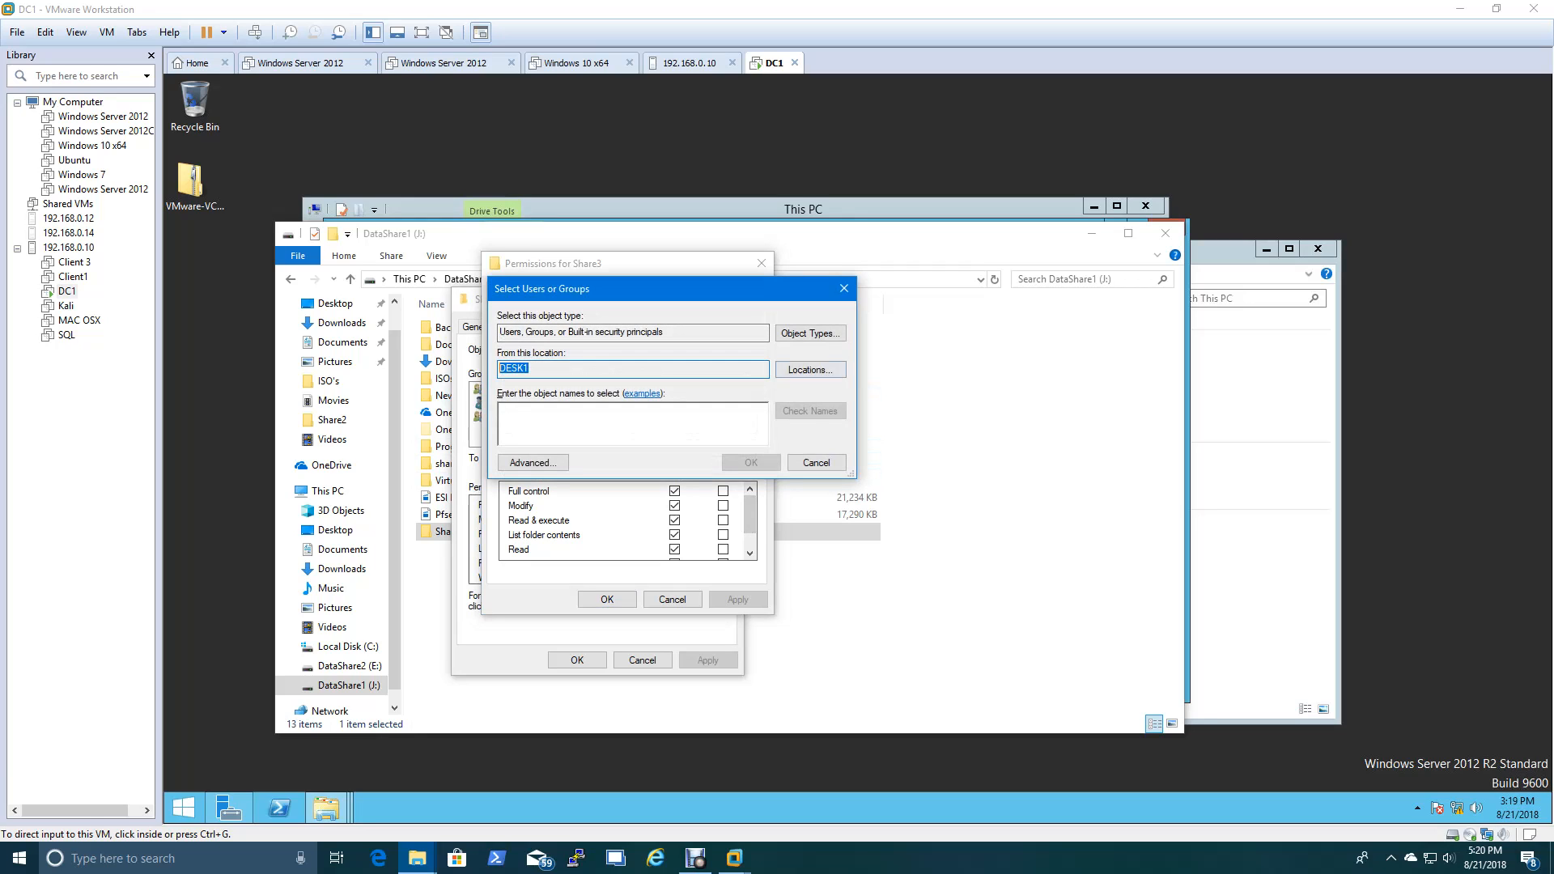
pyautogui.click(810, 370)
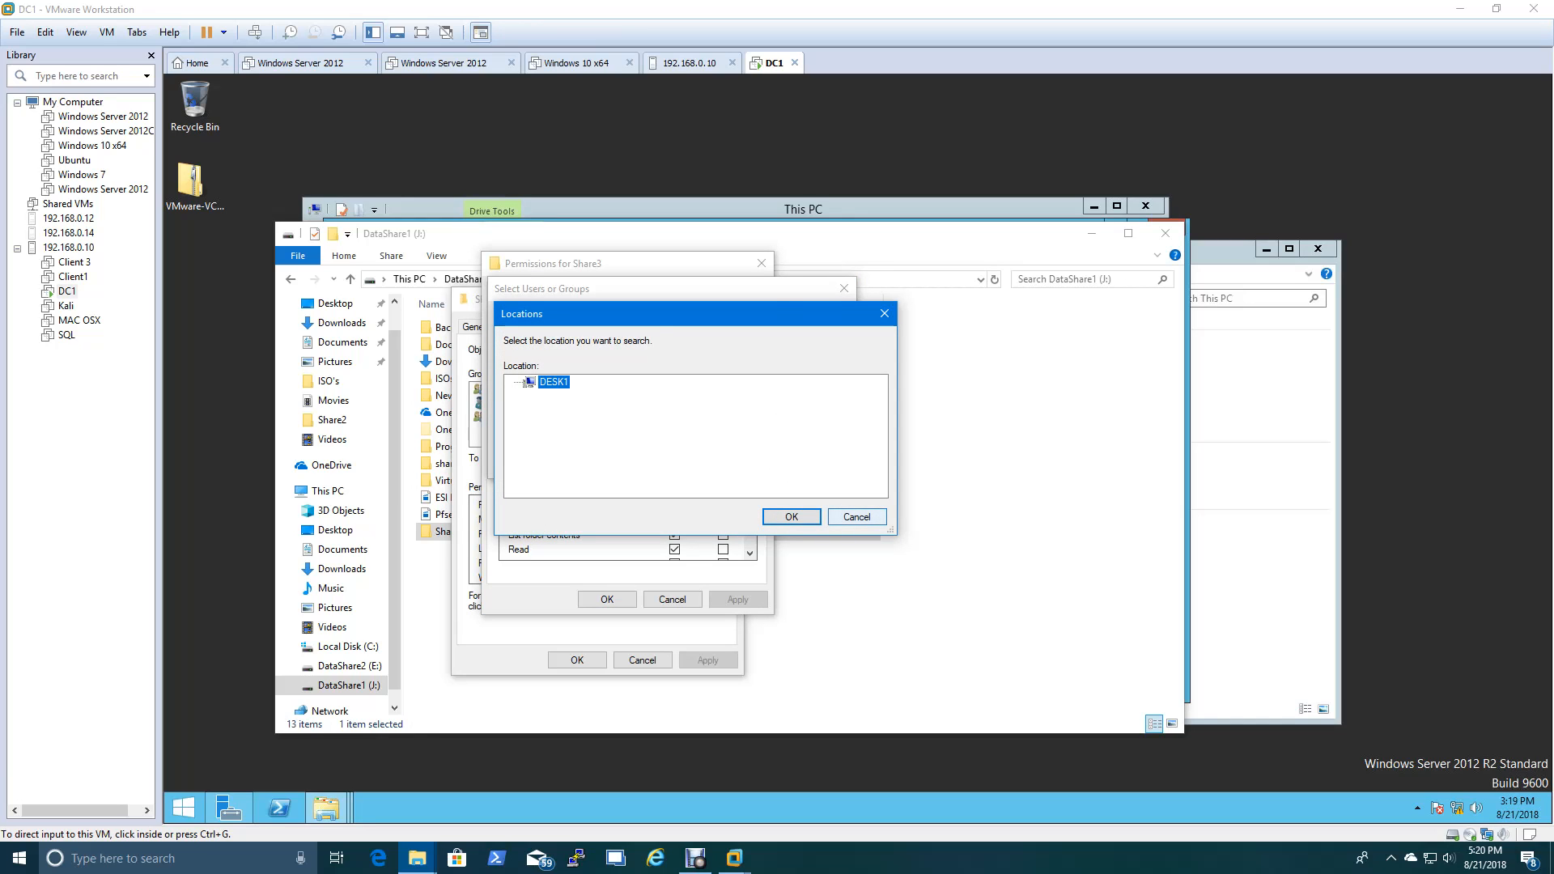
pyautogui.press('Return')
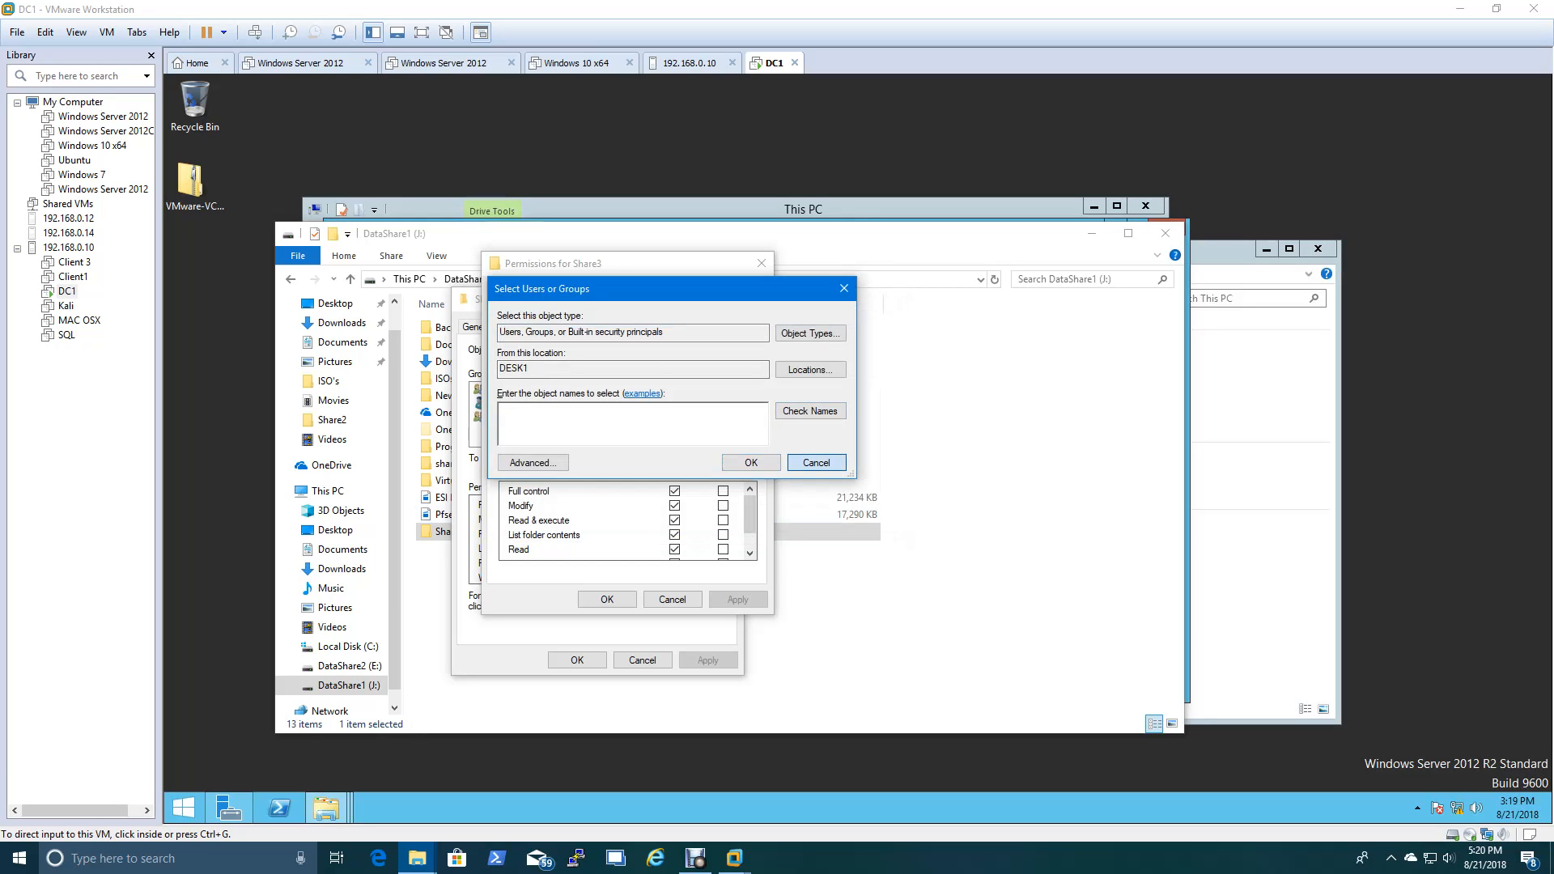
pyautogui.click(816, 462)
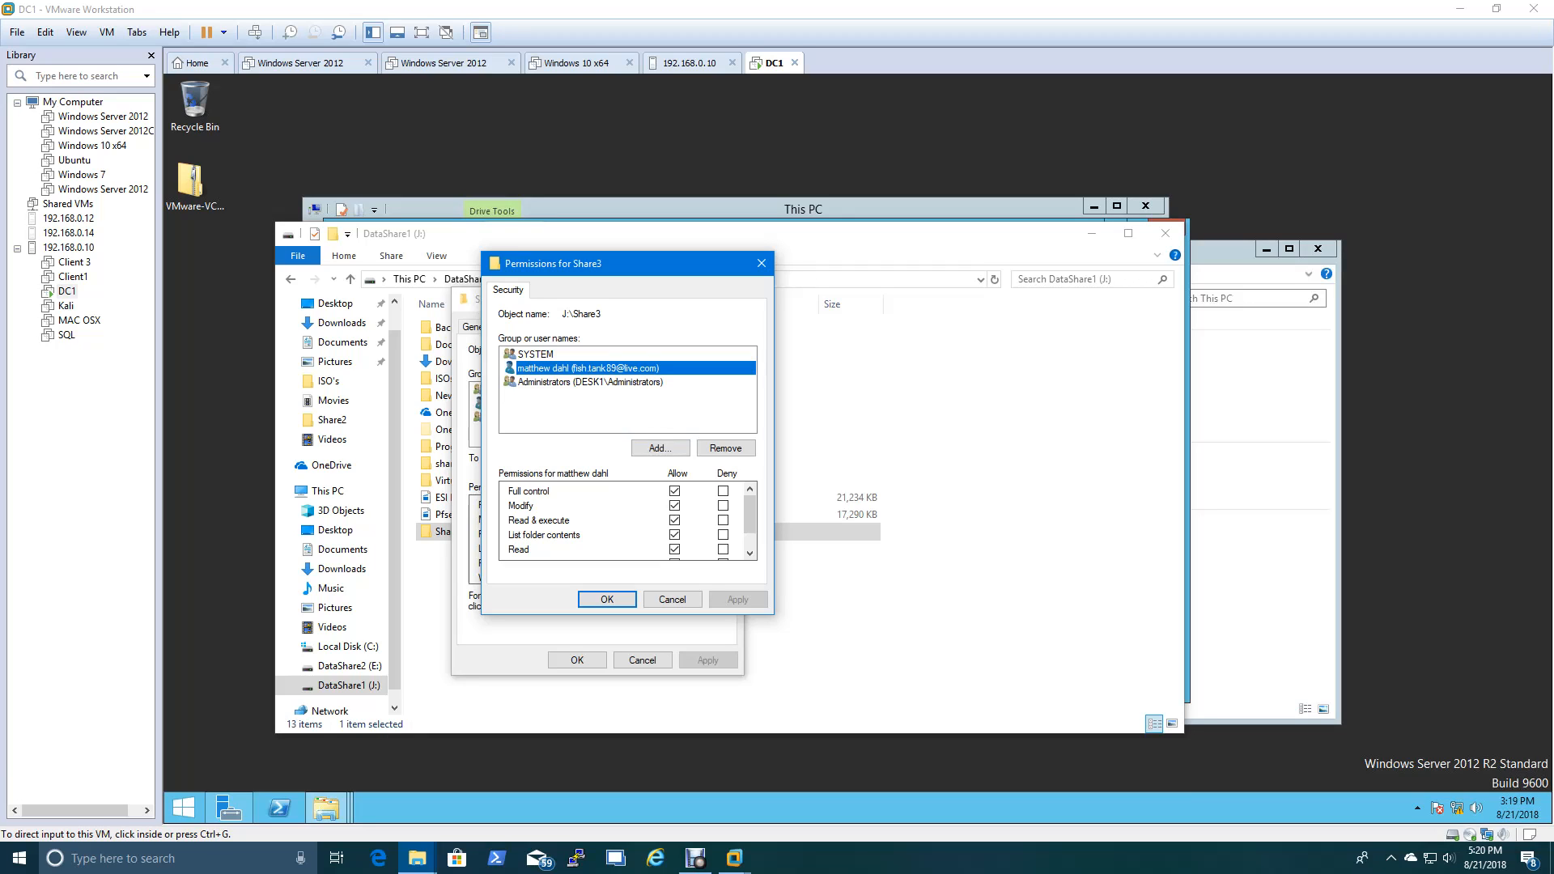
# - Clear Full control for the owner account on Share3, allow it again, and apply the permissions
pyautogui.click(674, 490)
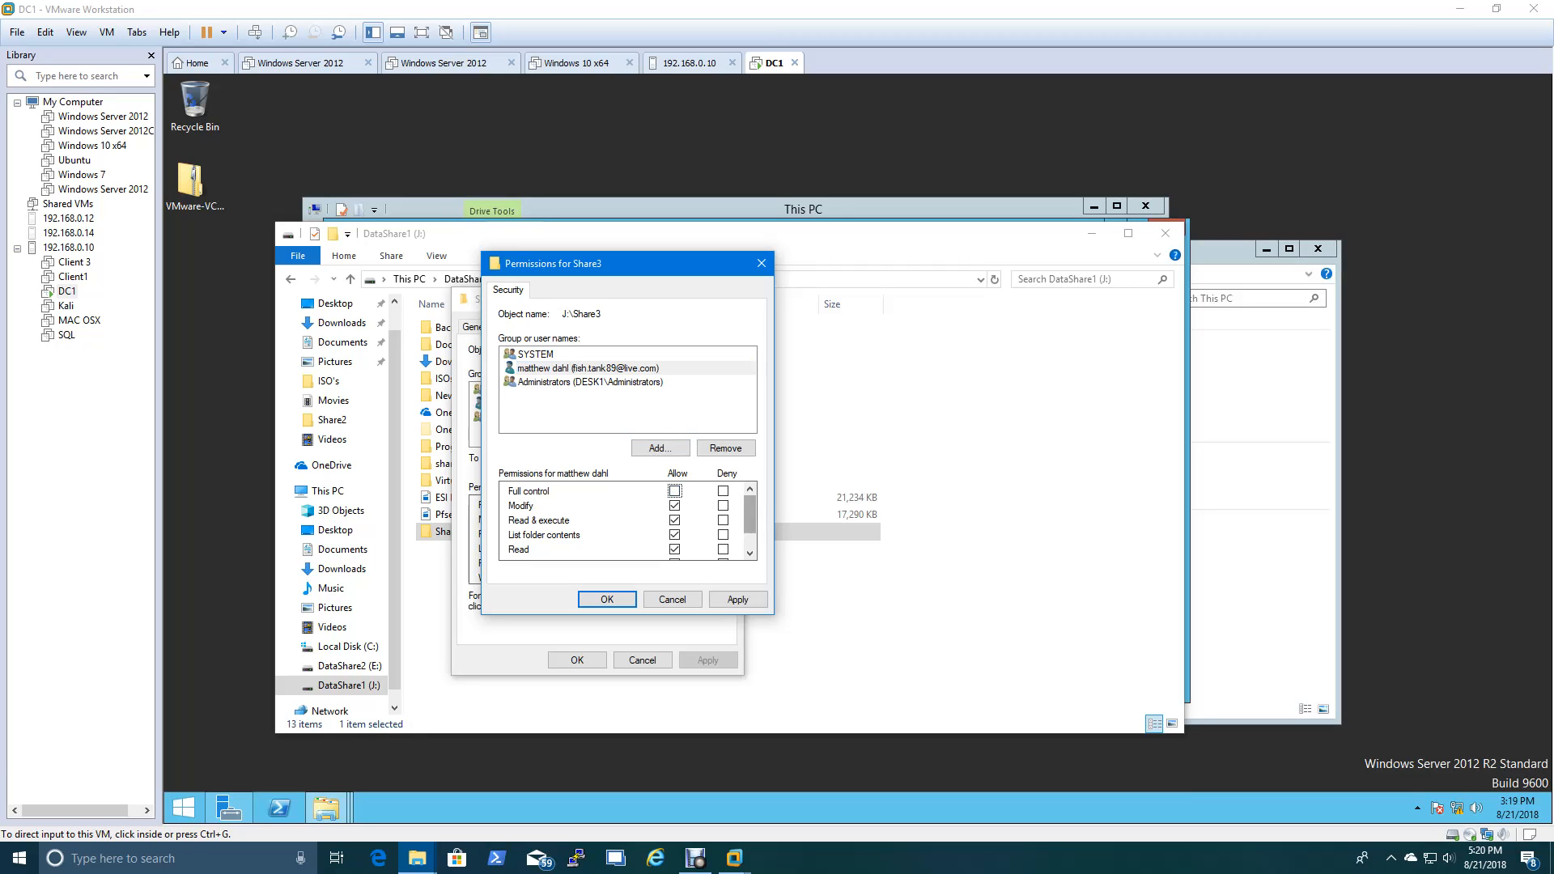
pyautogui.moveTo(749, 513); pyautogui.dragTo(749, 515)
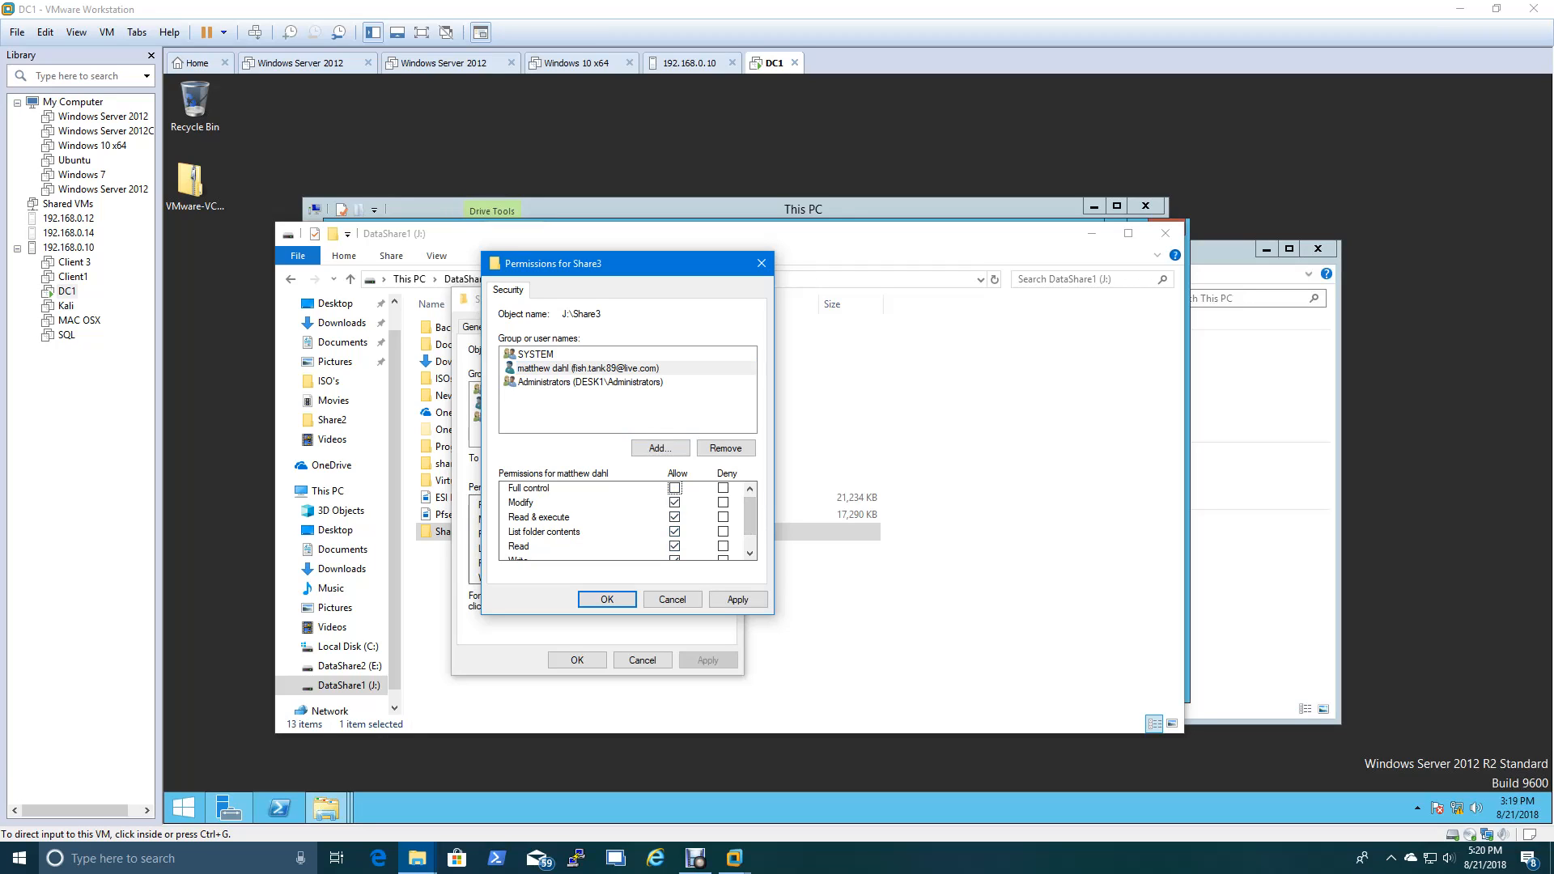
pyautogui.moveTo(749, 518); pyautogui.dragTo(749, 515)
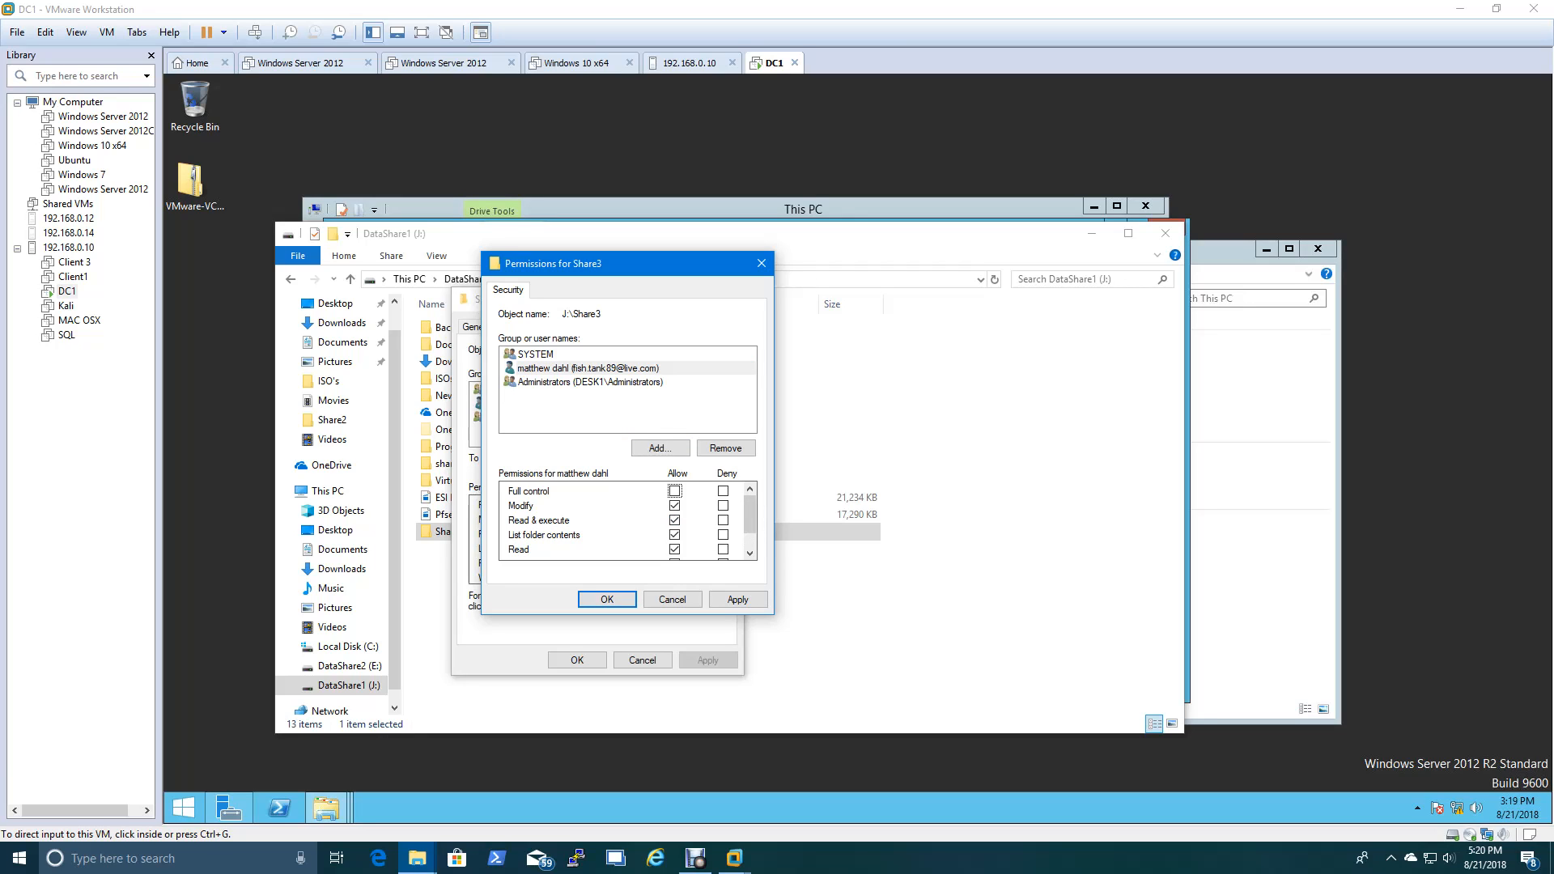
pyautogui.click(674, 491)
pyautogui.click(738, 598)
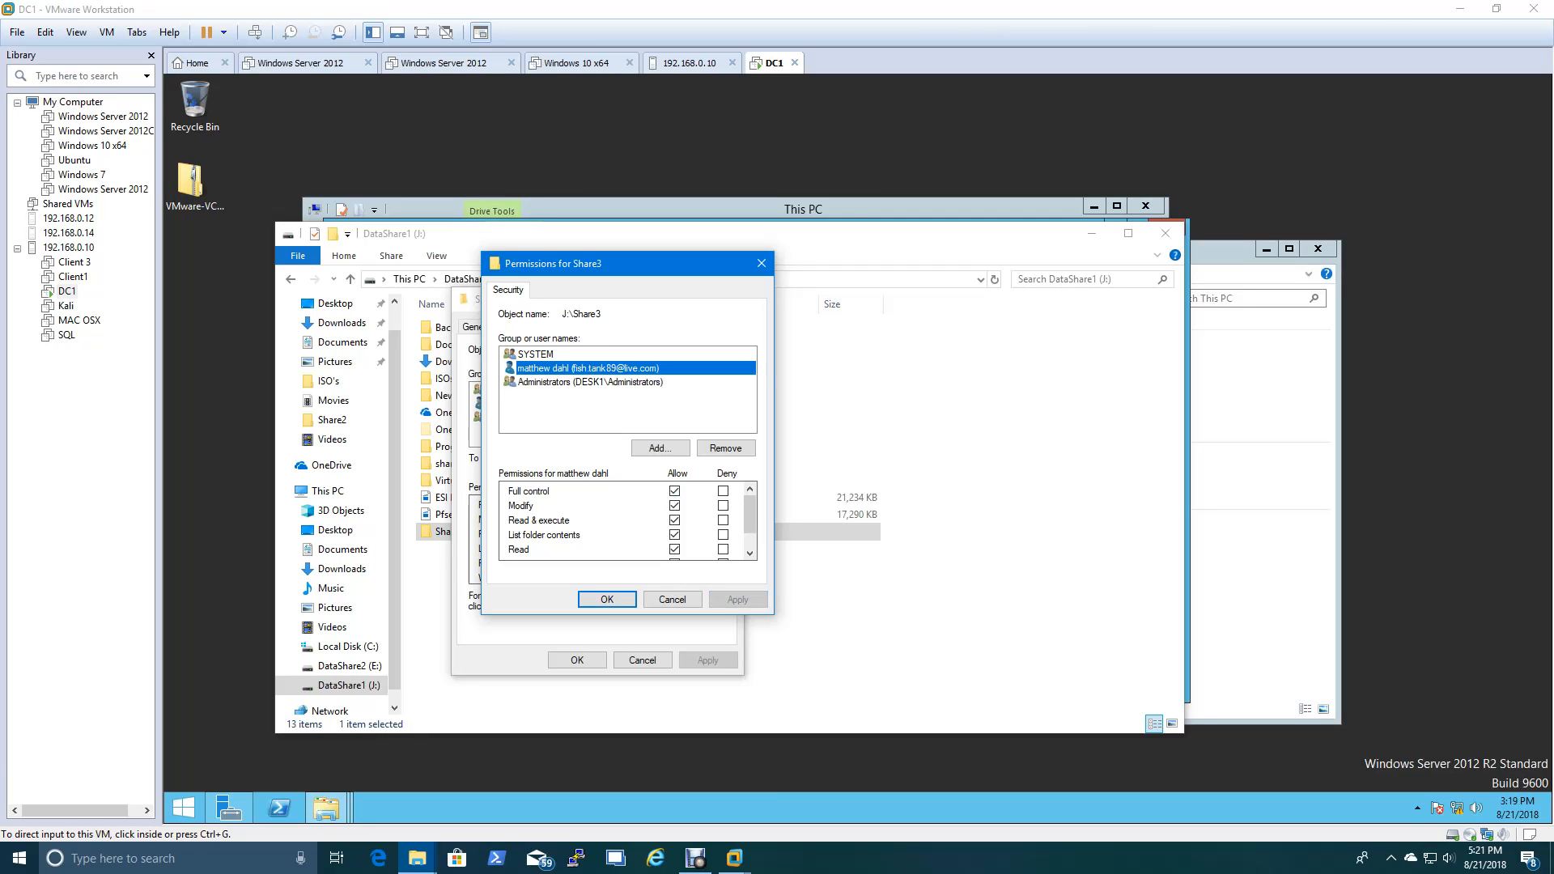
pyautogui.click(607, 599)
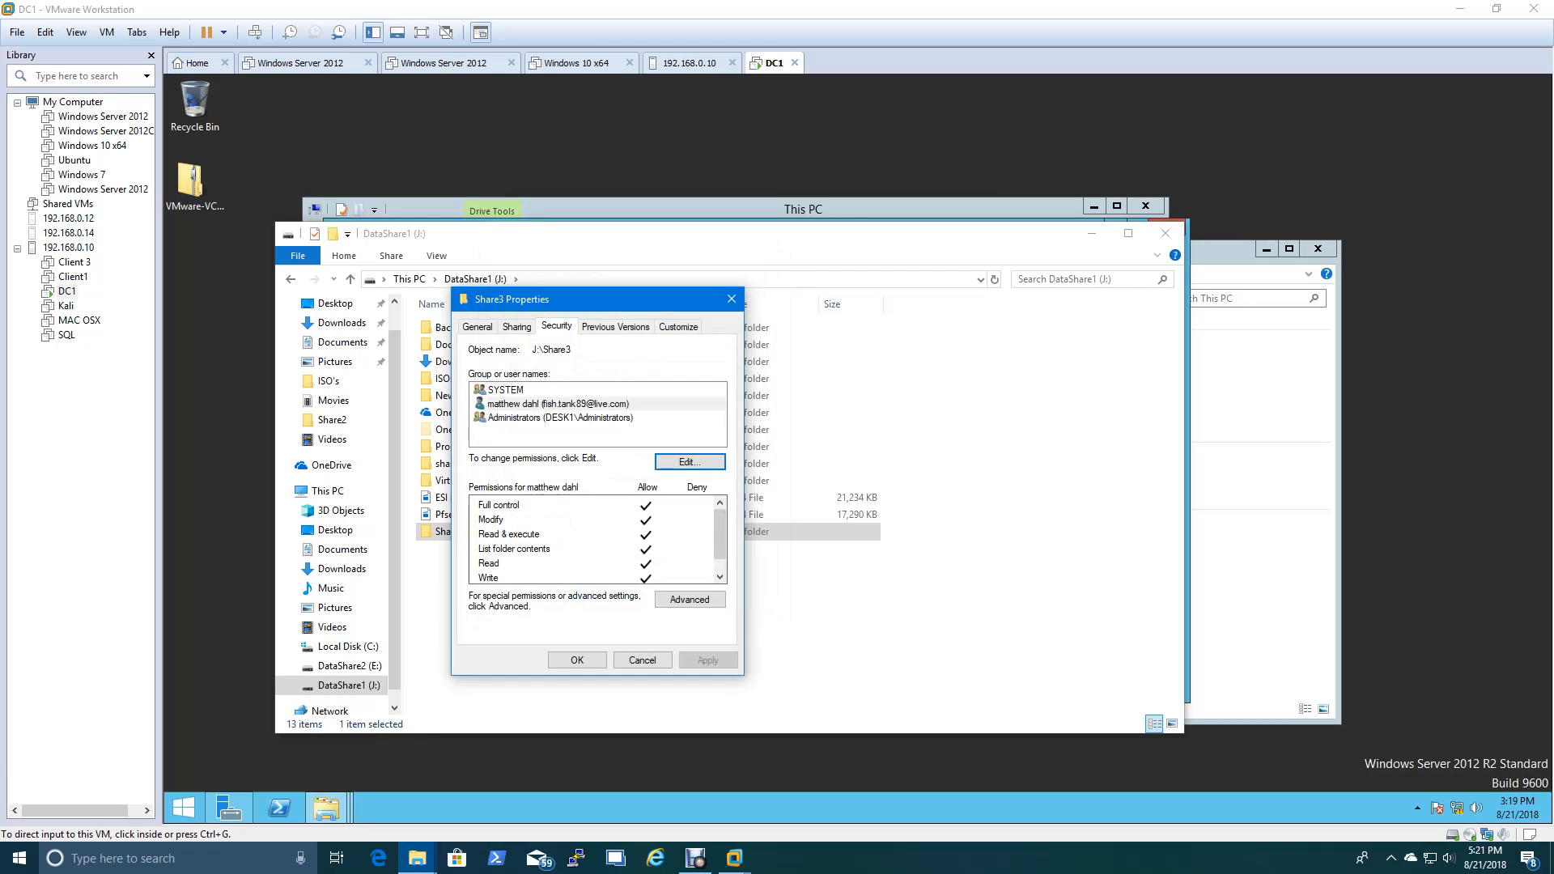
# - Open the advanced security settings for Share3, look at the option for changing the owner, and cancel it
pyautogui.click(688, 599)
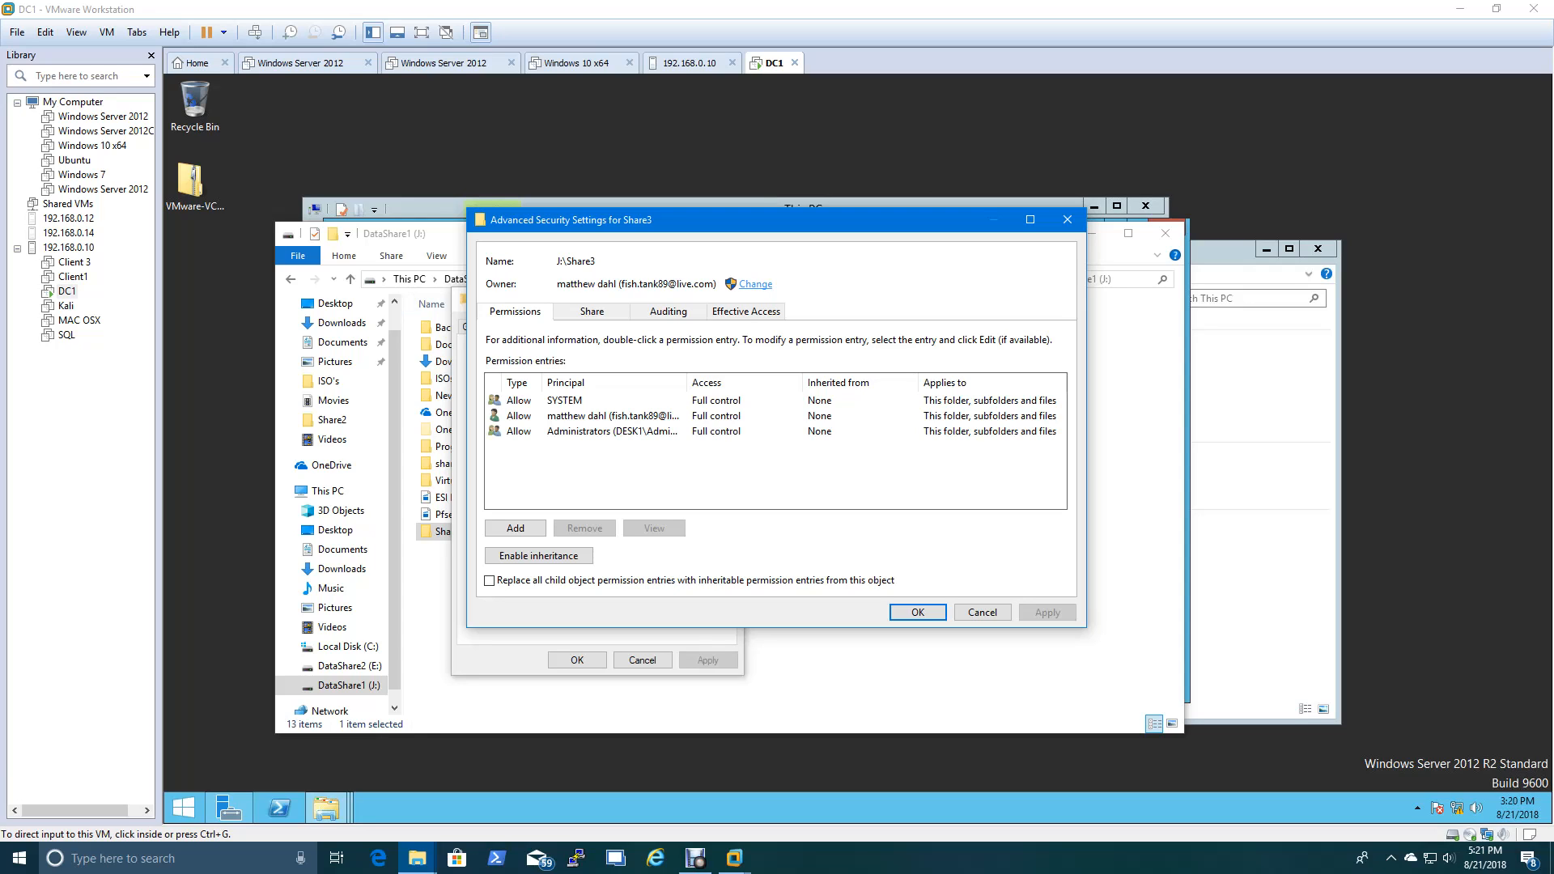
pyautogui.click(755, 284)
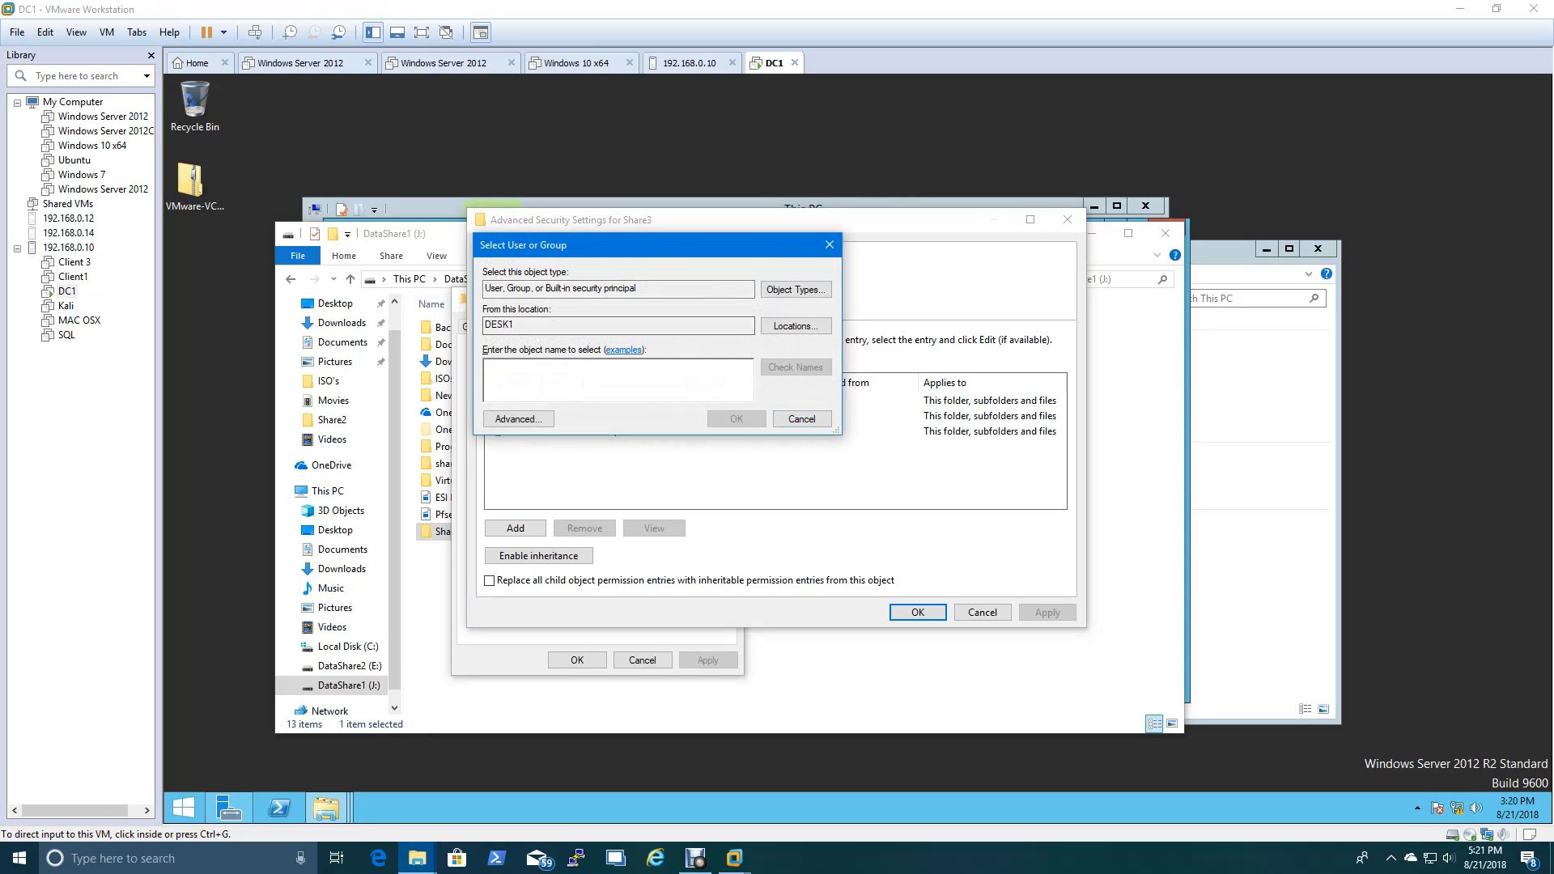
pyautogui.doubleClick(499, 326)
pyautogui.click(540, 377)
pyautogui.click(802, 418)
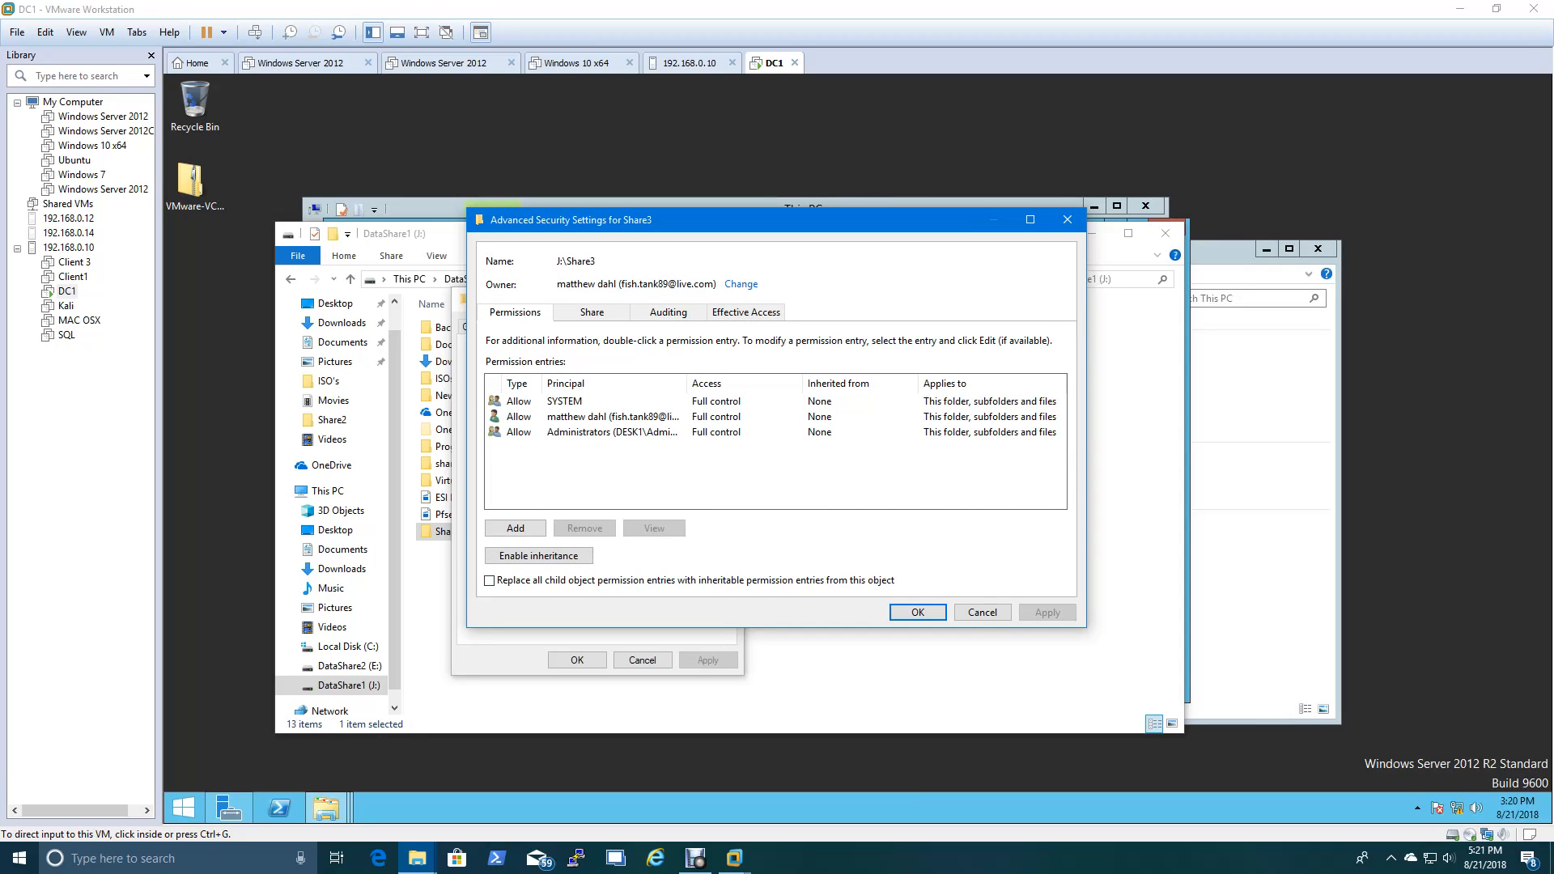
# - Review Share3's advanced permission entries, share permissions, auditing and effective access, and close the folder's properties
pyautogui.moveTo(582, 261); pyautogui.dragTo(567, 261)
pyautogui.click(612, 416)
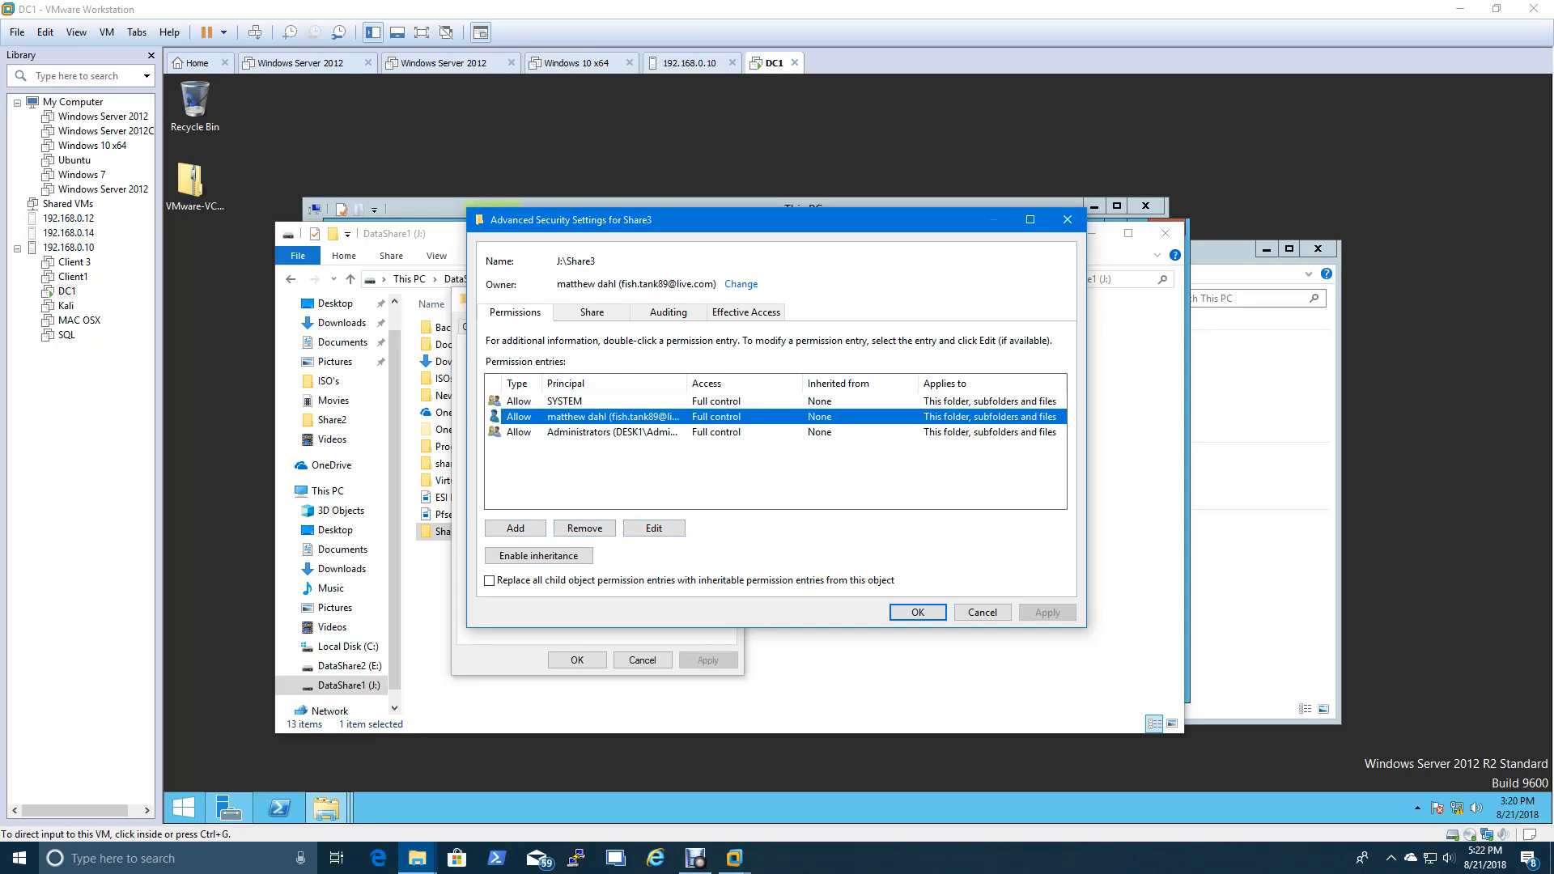
pyautogui.click(592, 312)
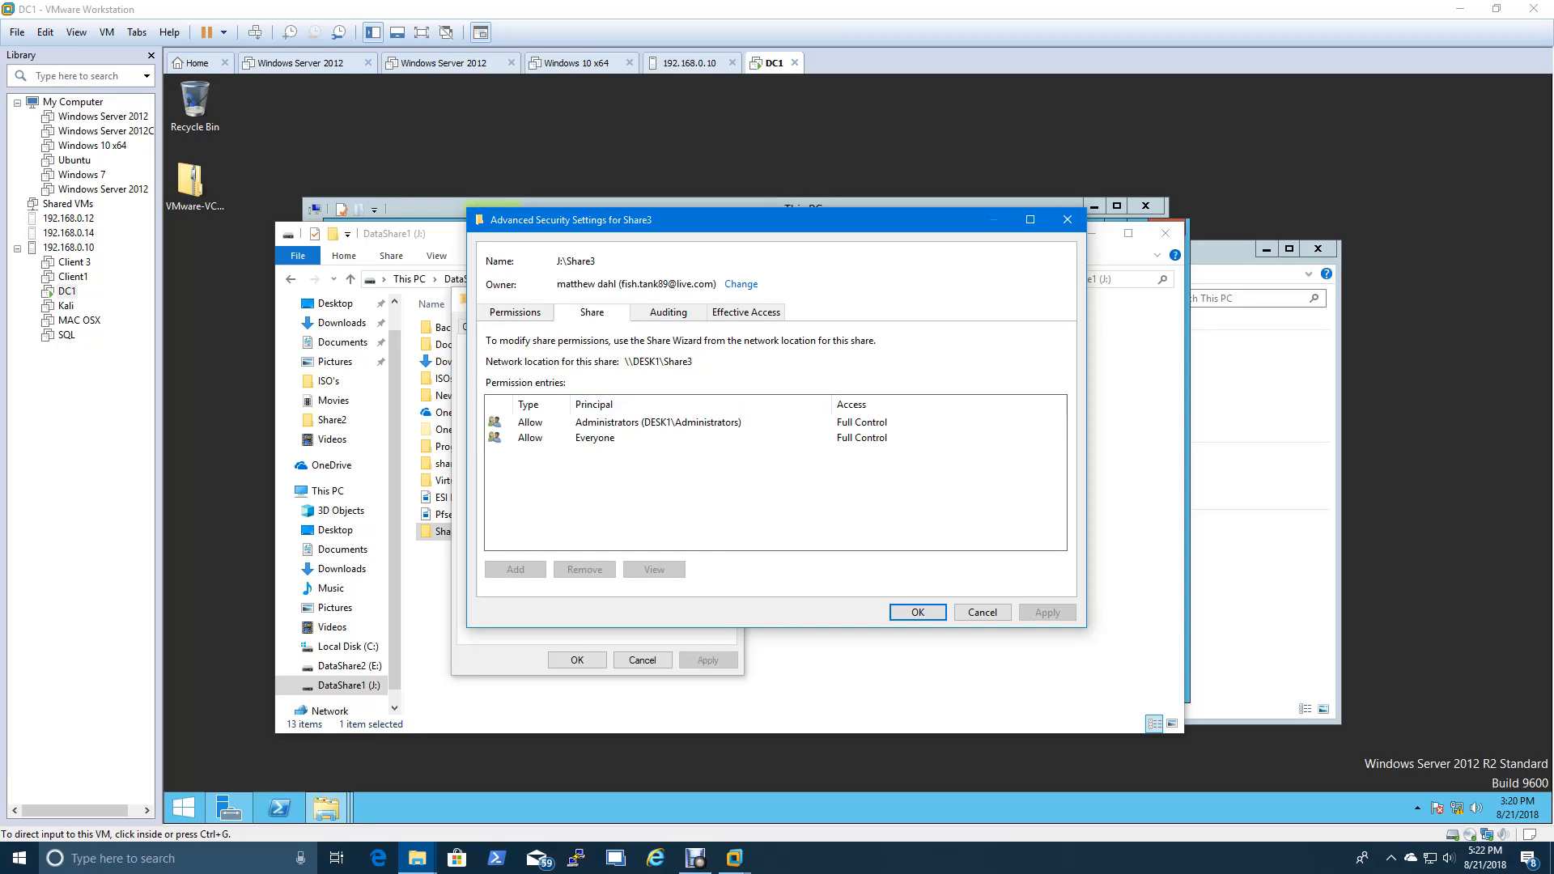
pyautogui.click(657, 423)
pyautogui.click(595, 437)
pyautogui.click(668, 313)
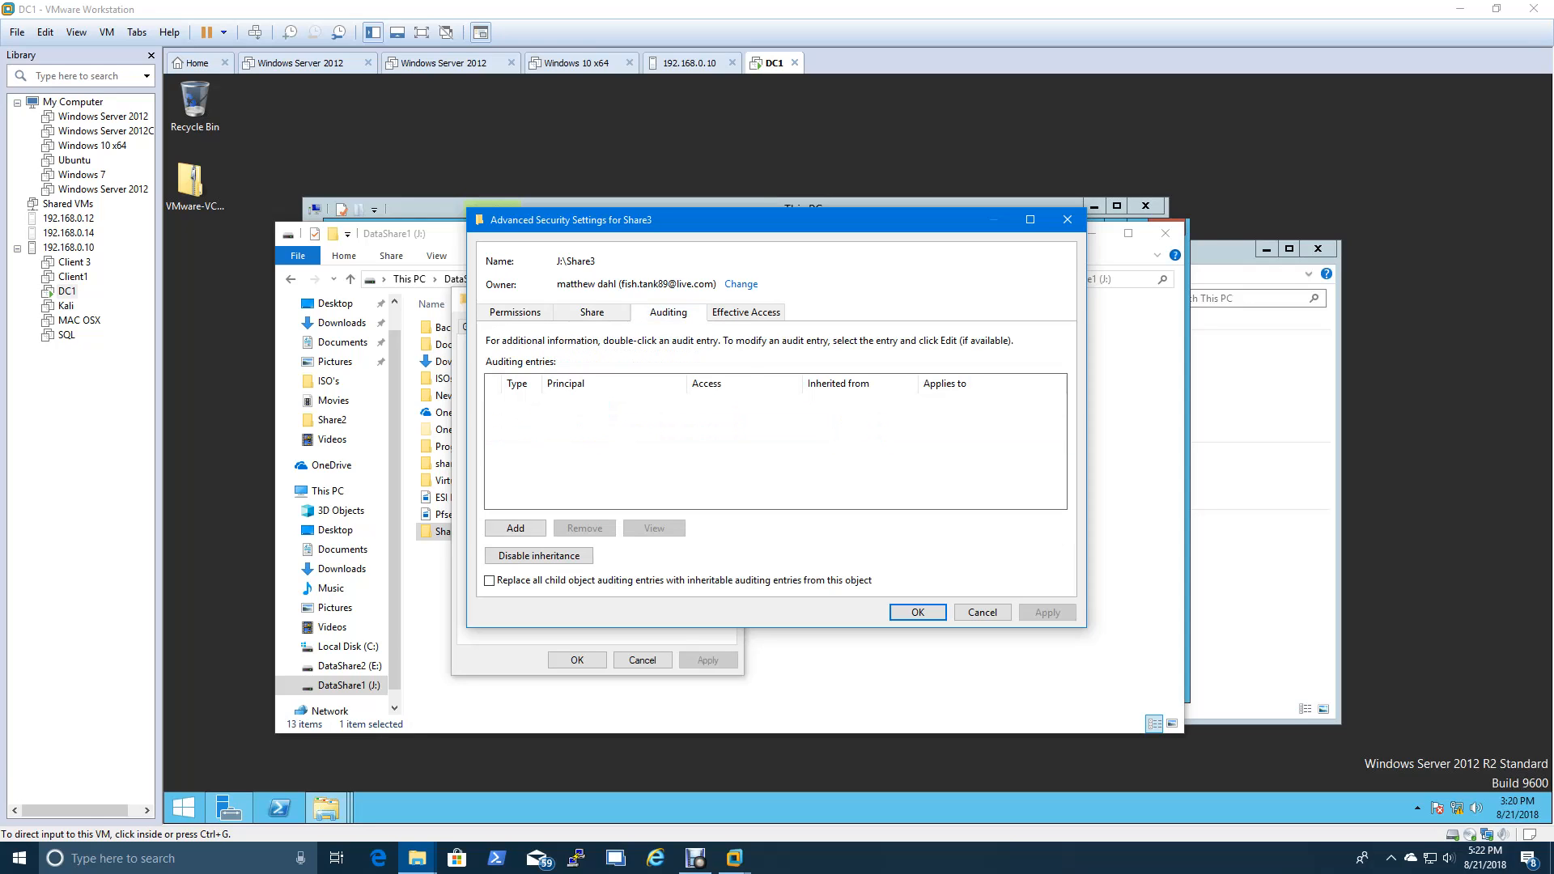
pyautogui.click(745, 312)
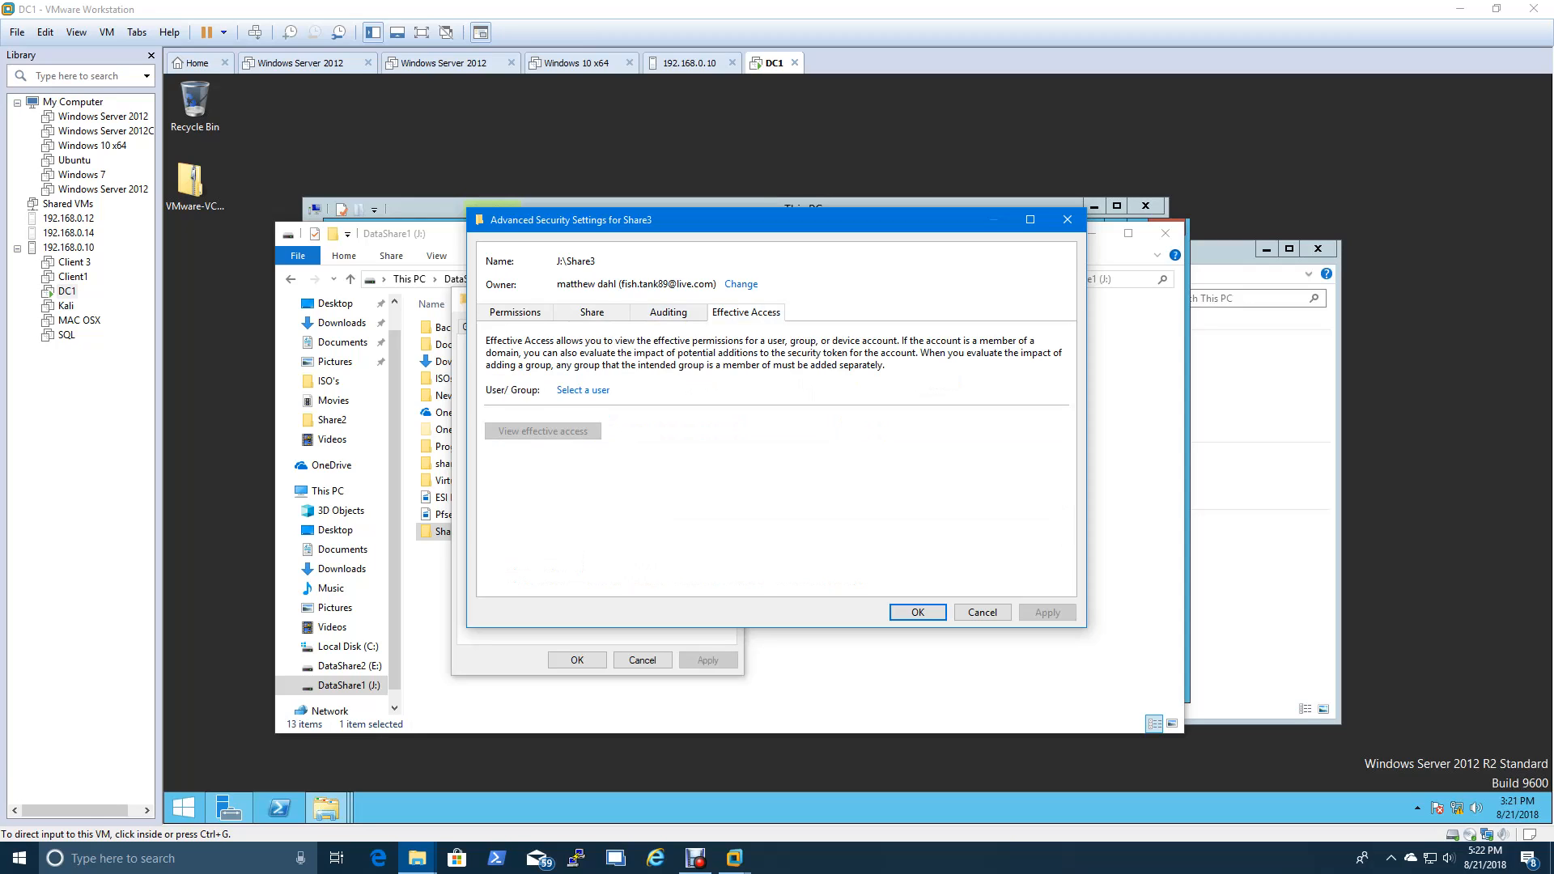
pyautogui.click(514, 313)
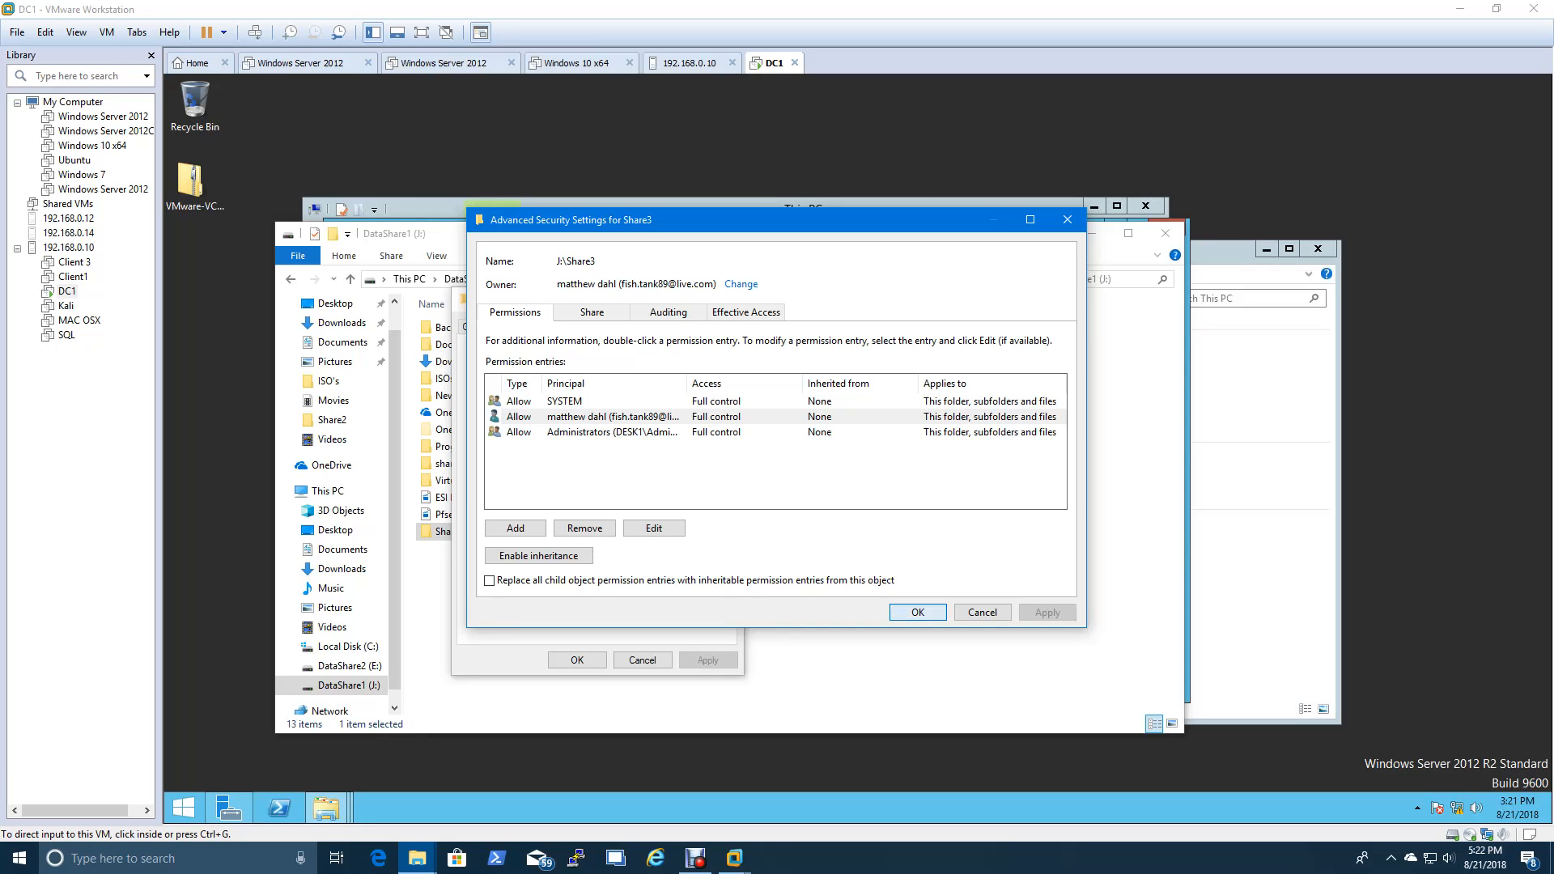
pyautogui.click(918, 613)
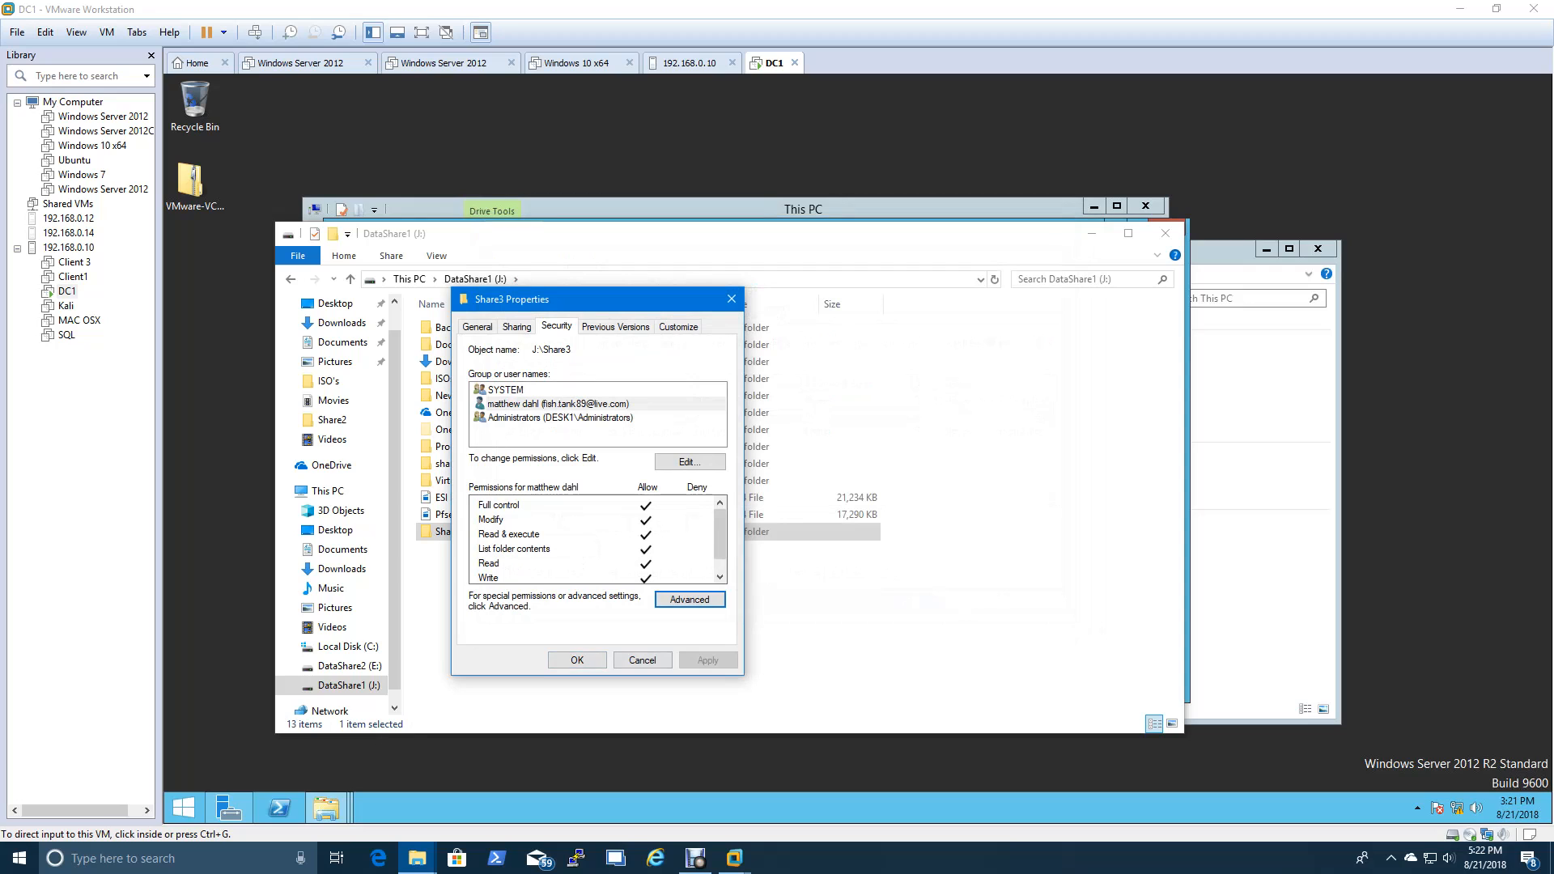
pyautogui.click(577, 659)
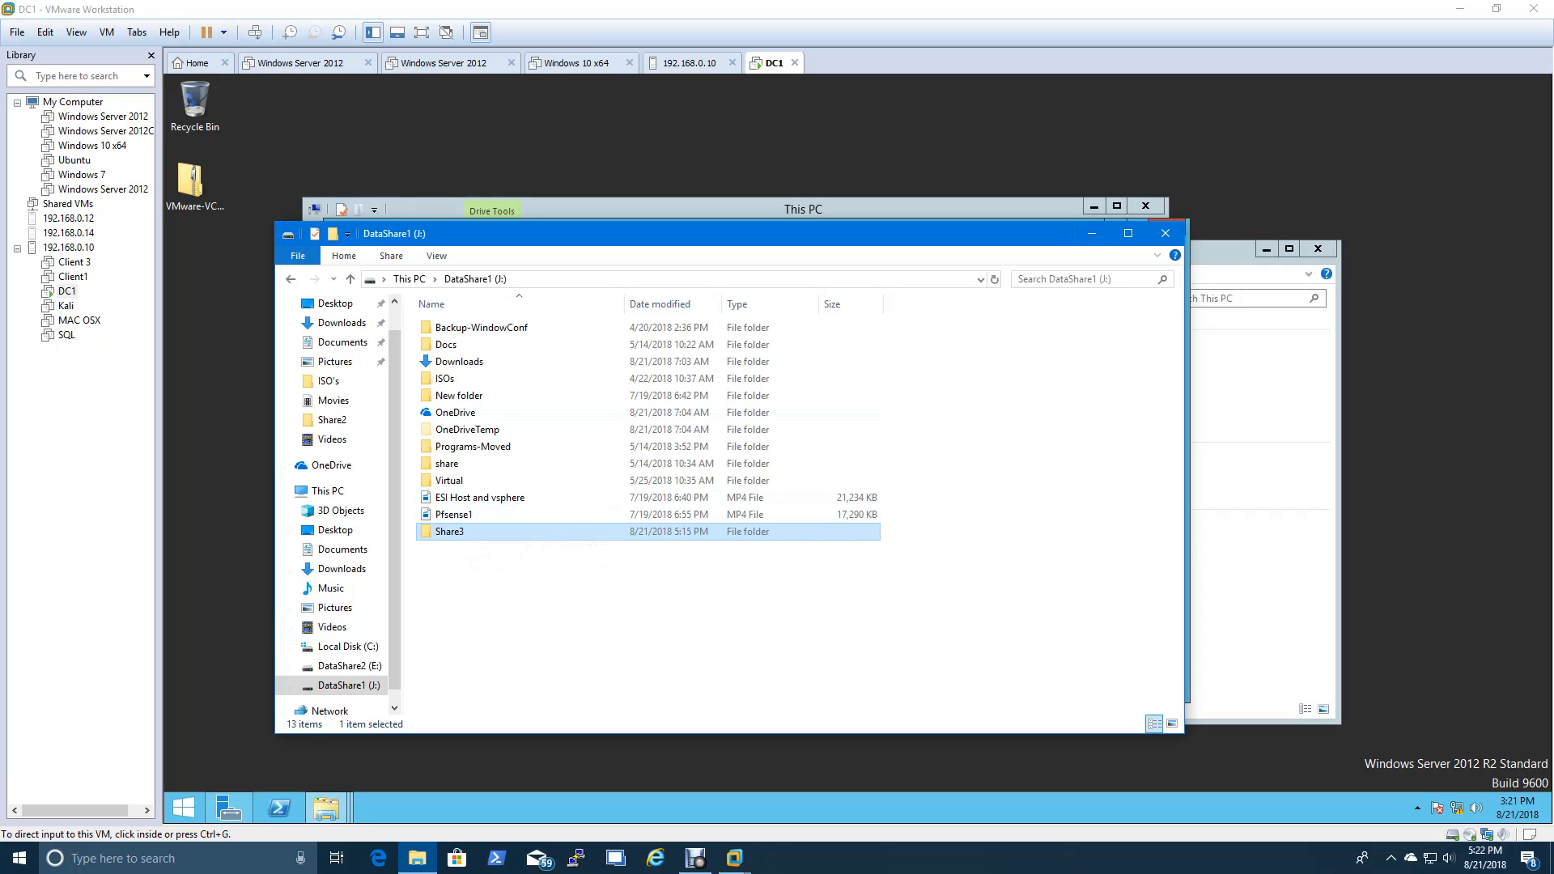
# - Reopen the Share3 folder's properties, examine its network path in the sharing settings, and close them
pyautogui.rightClick(486, 531)
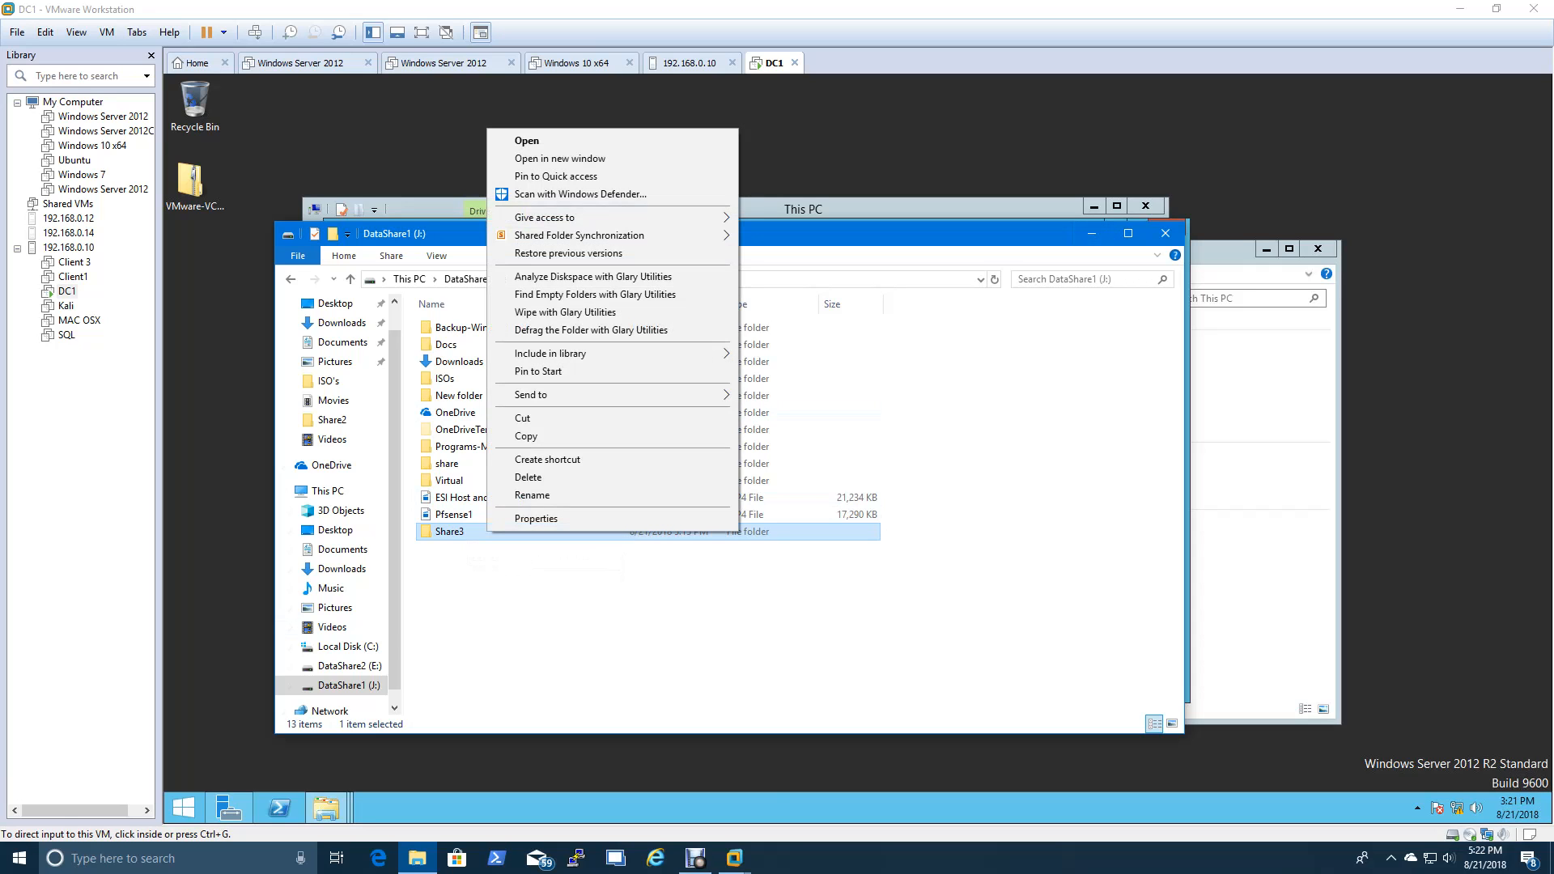
pyautogui.click(526, 518)
pyautogui.hotkey('ctrl', 'Tab')
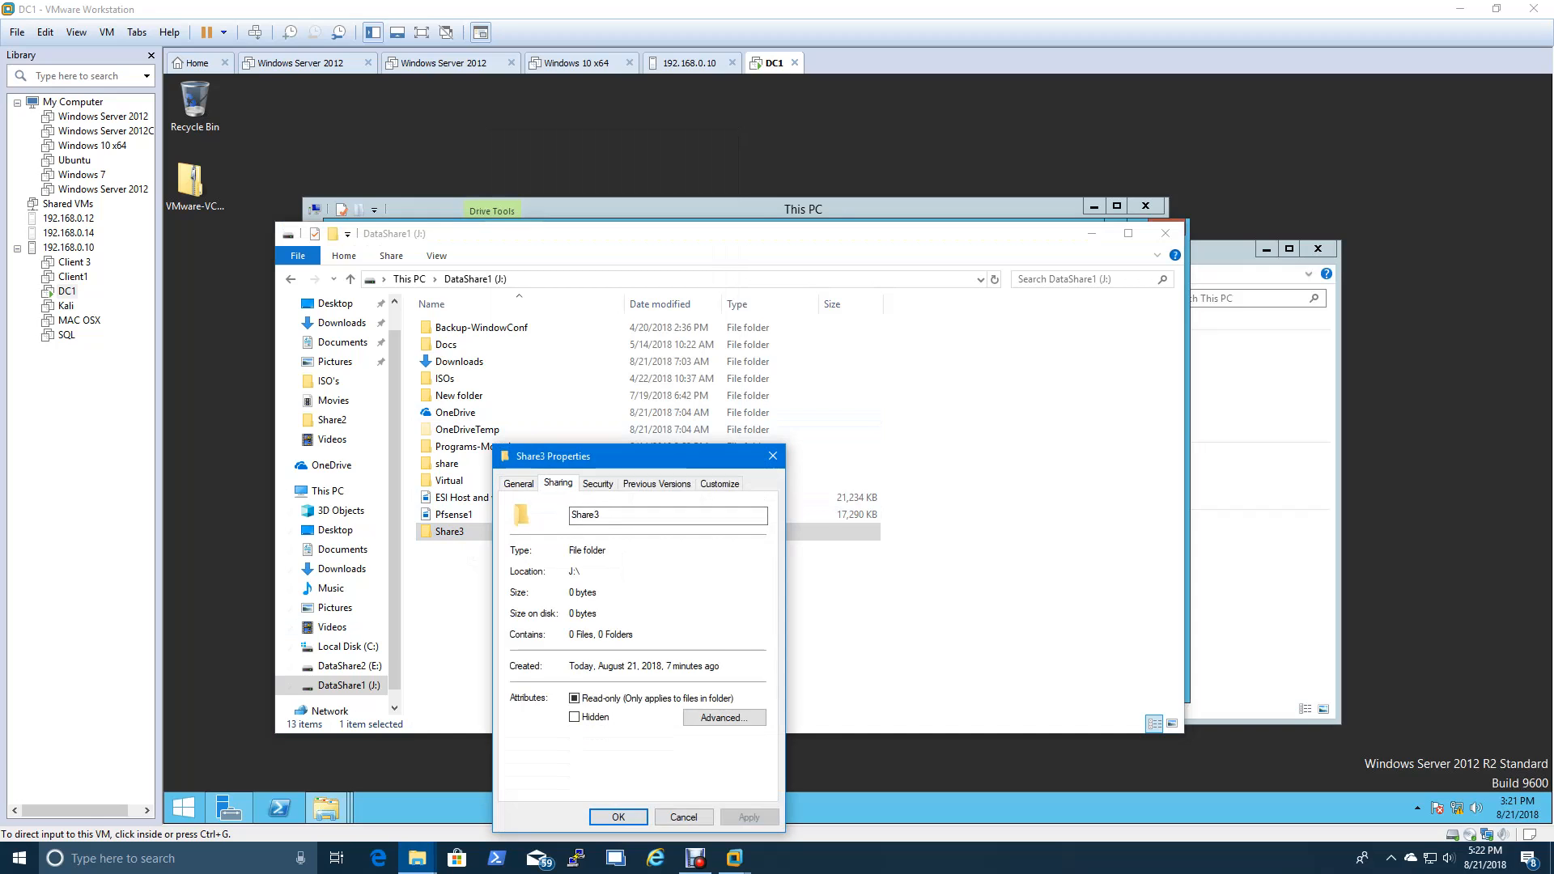
pyautogui.moveTo(518, 572); pyautogui.dragTo(585, 572)
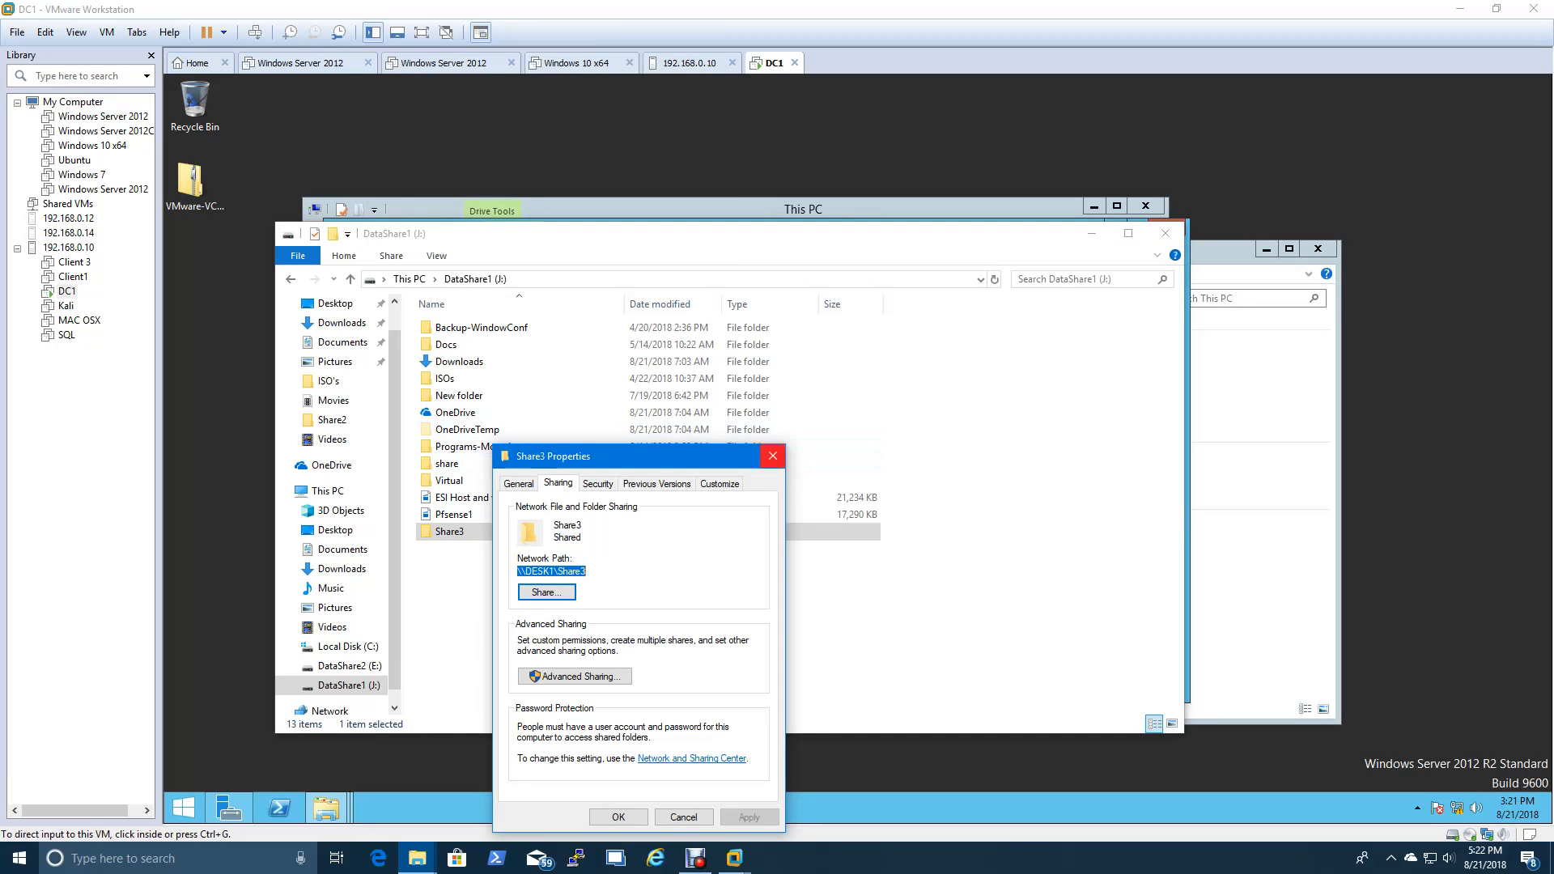
pyautogui.press('Escape')
# - Switch back to the DC1 virtual machine and close all This PC windows and Server Manager
pyautogui.hotkey('alt', 'Tab')
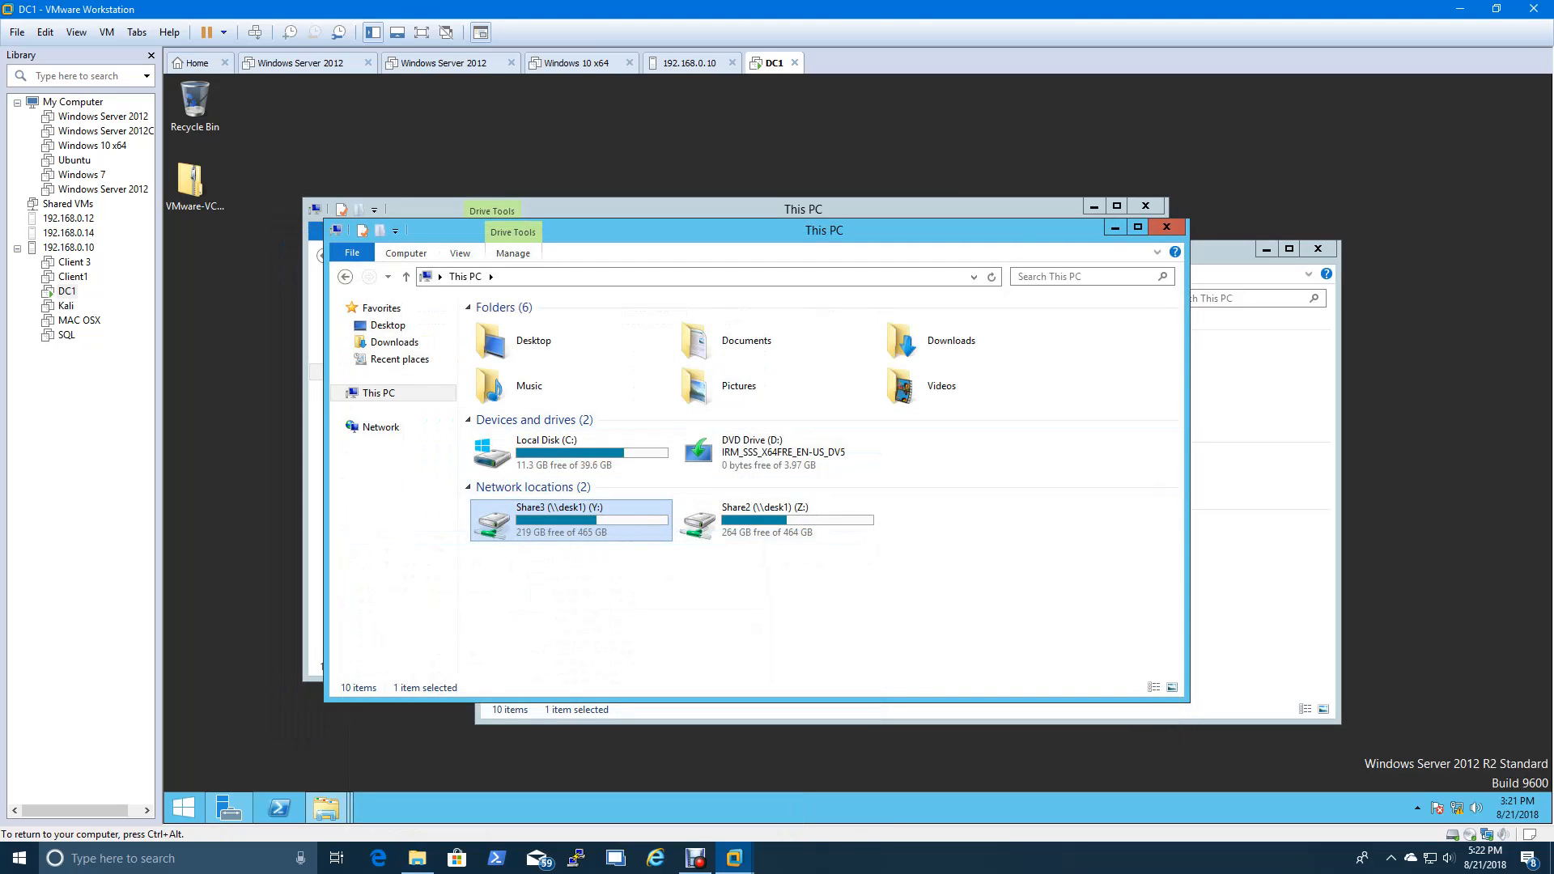
pyautogui.click(1166, 226)
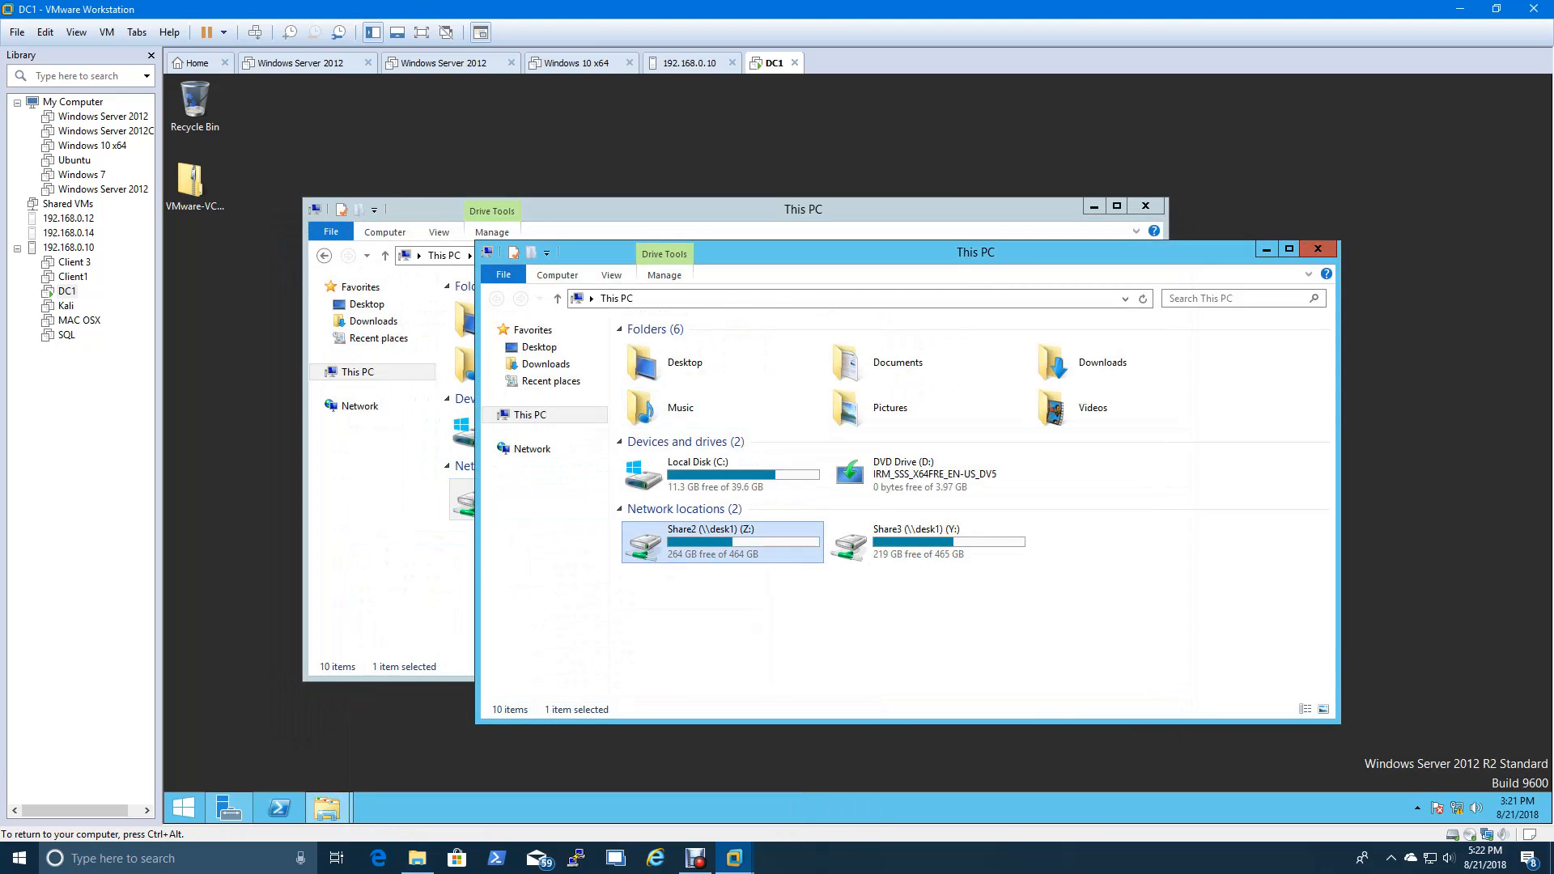
pyautogui.click(1317, 249)
pyautogui.click(1145, 206)
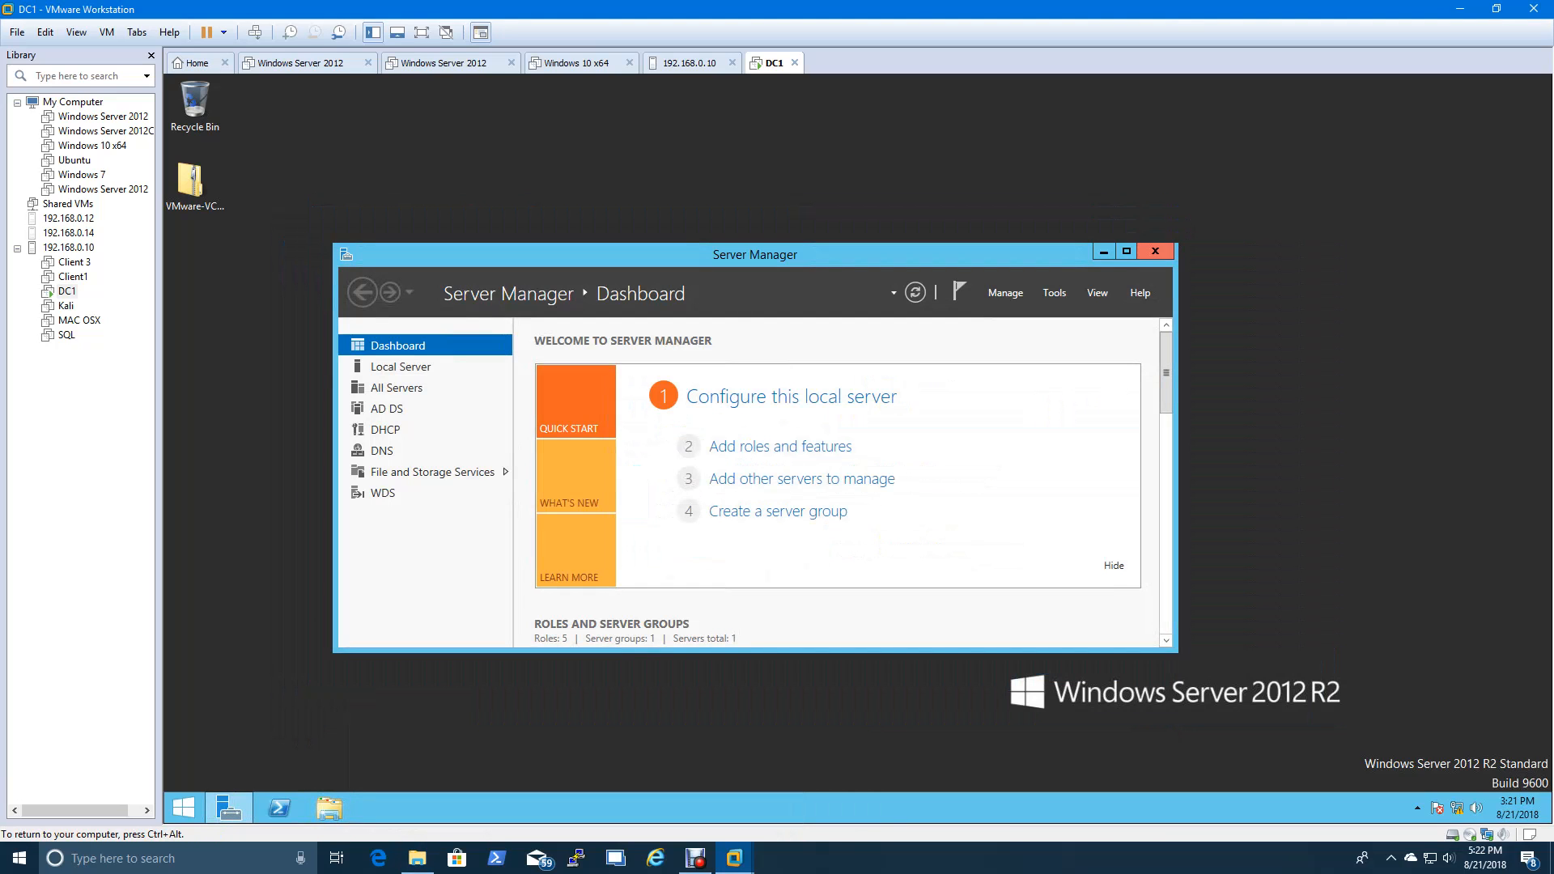
pyautogui.click(1154, 251)
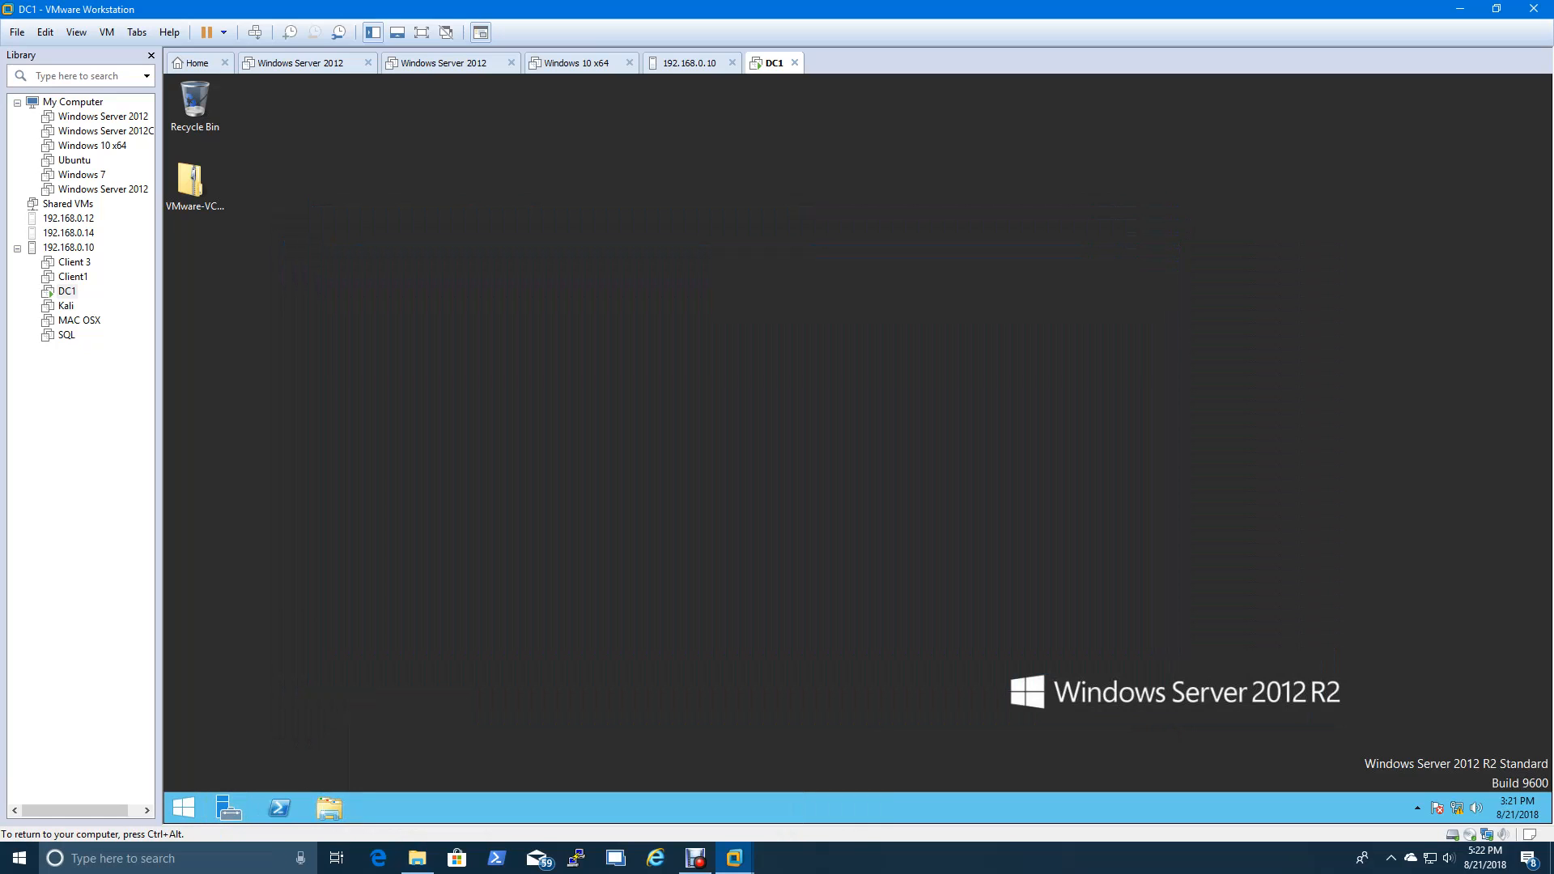
# - View the mapped network drives in This PC, and ping desk1 from PowerShell on DC1
pyautogui.click(329, 808)
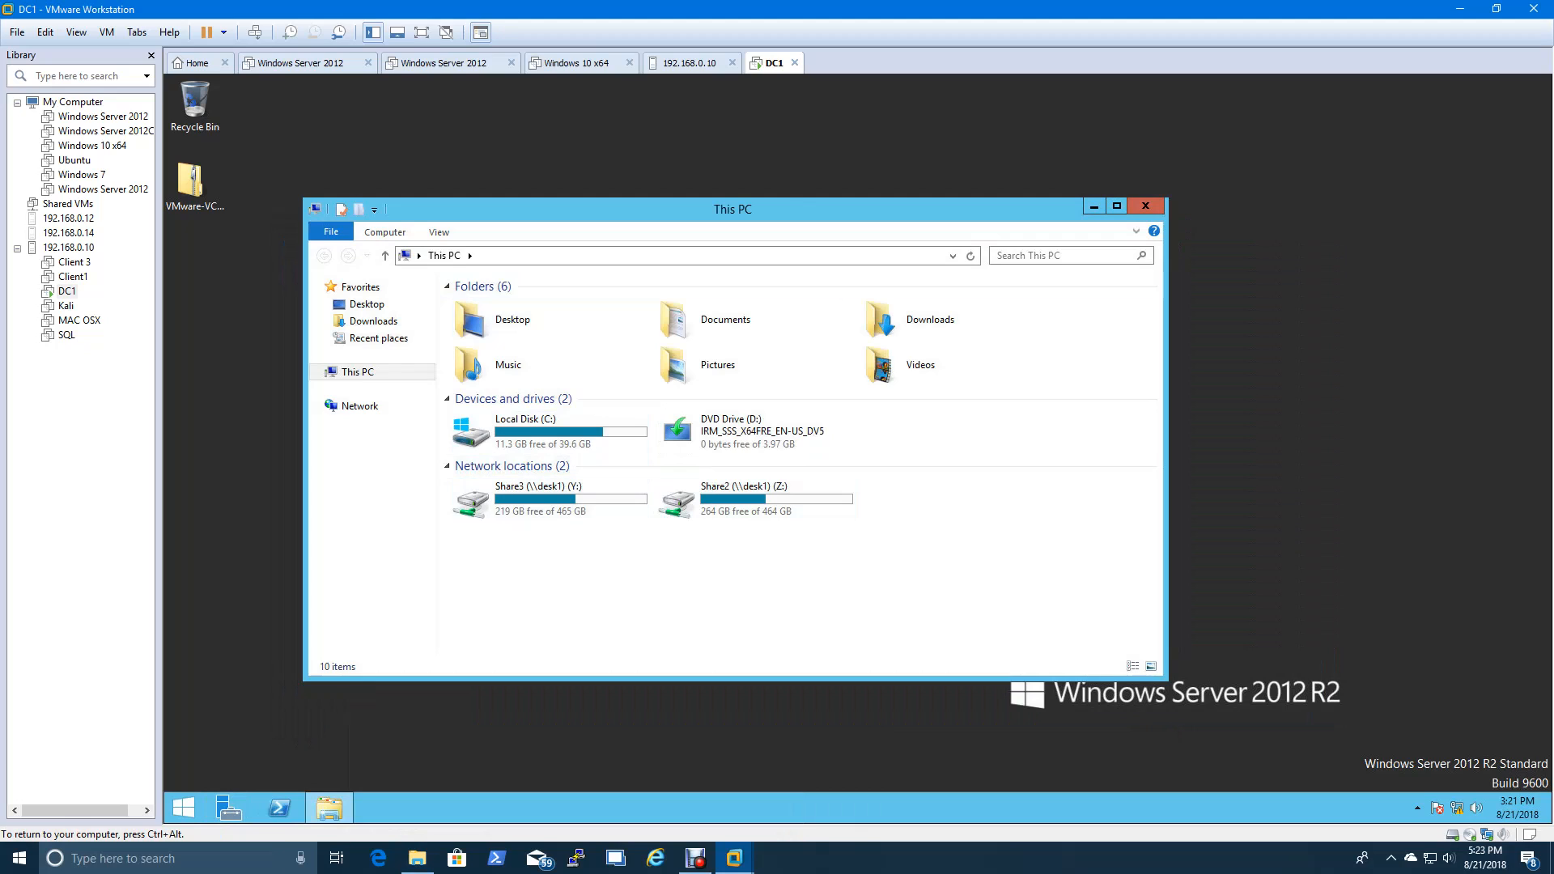
pyautogui.moveTo(584, 518)
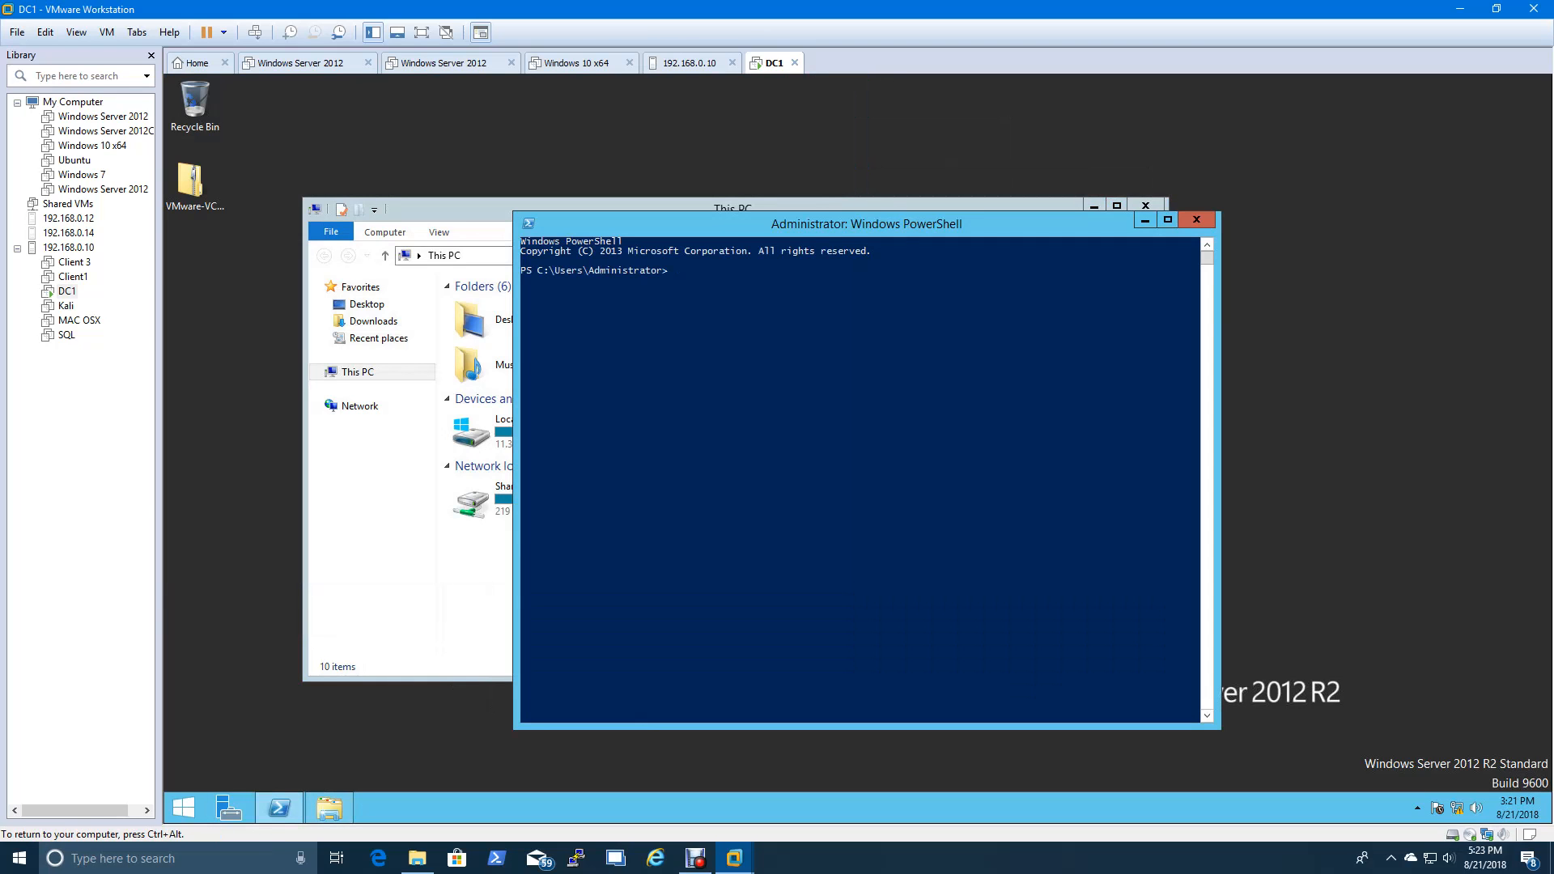
pyautogui.write('ping desk1')
pyautogui.press('Return')
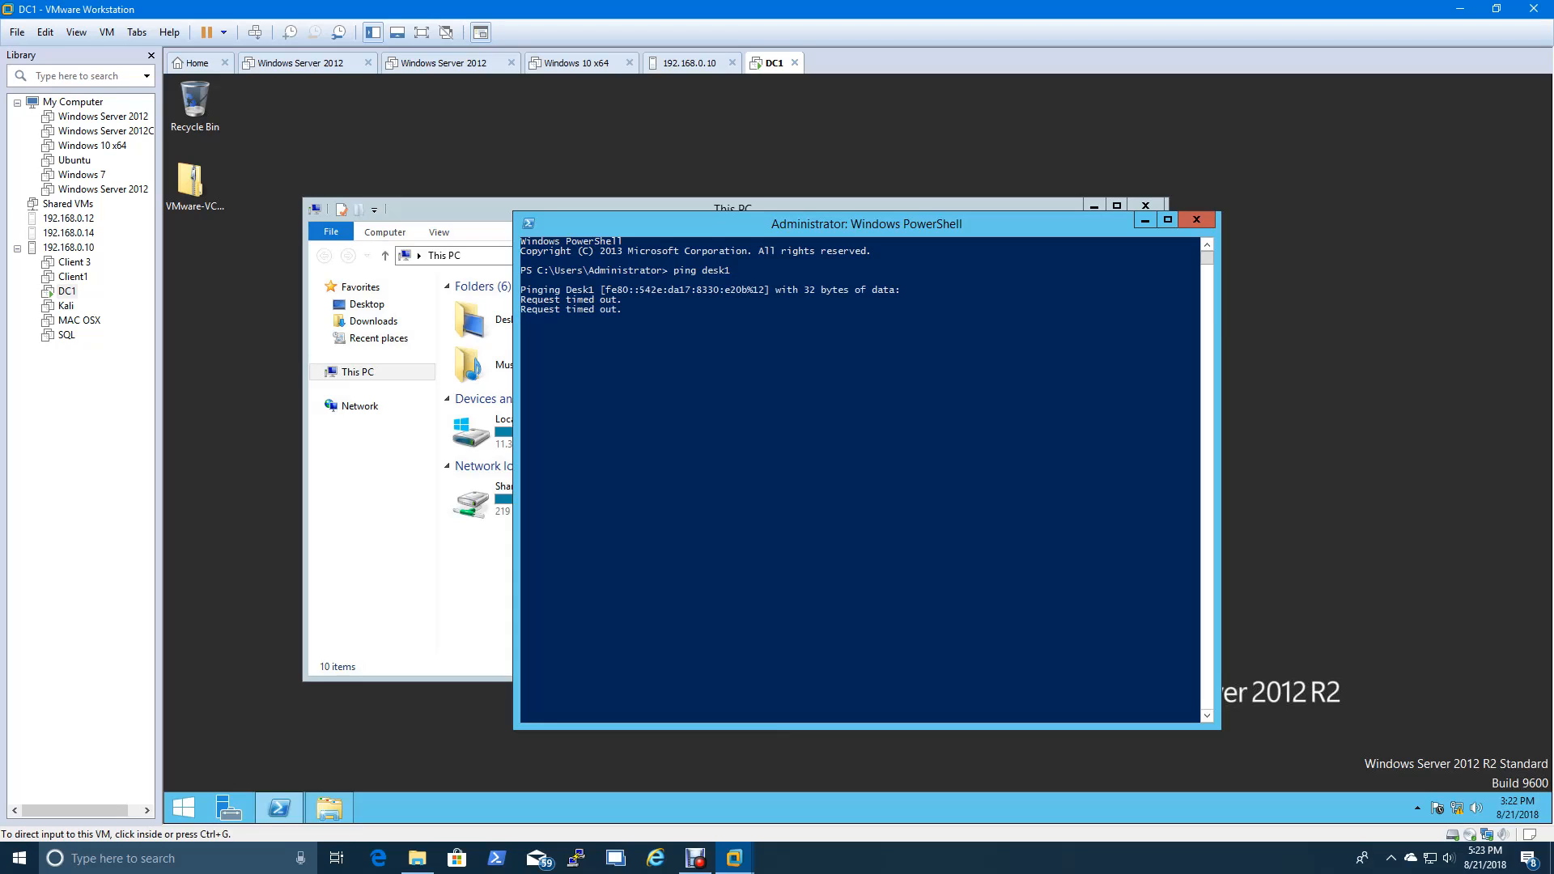
pyautogui.moveTo(329, 808)
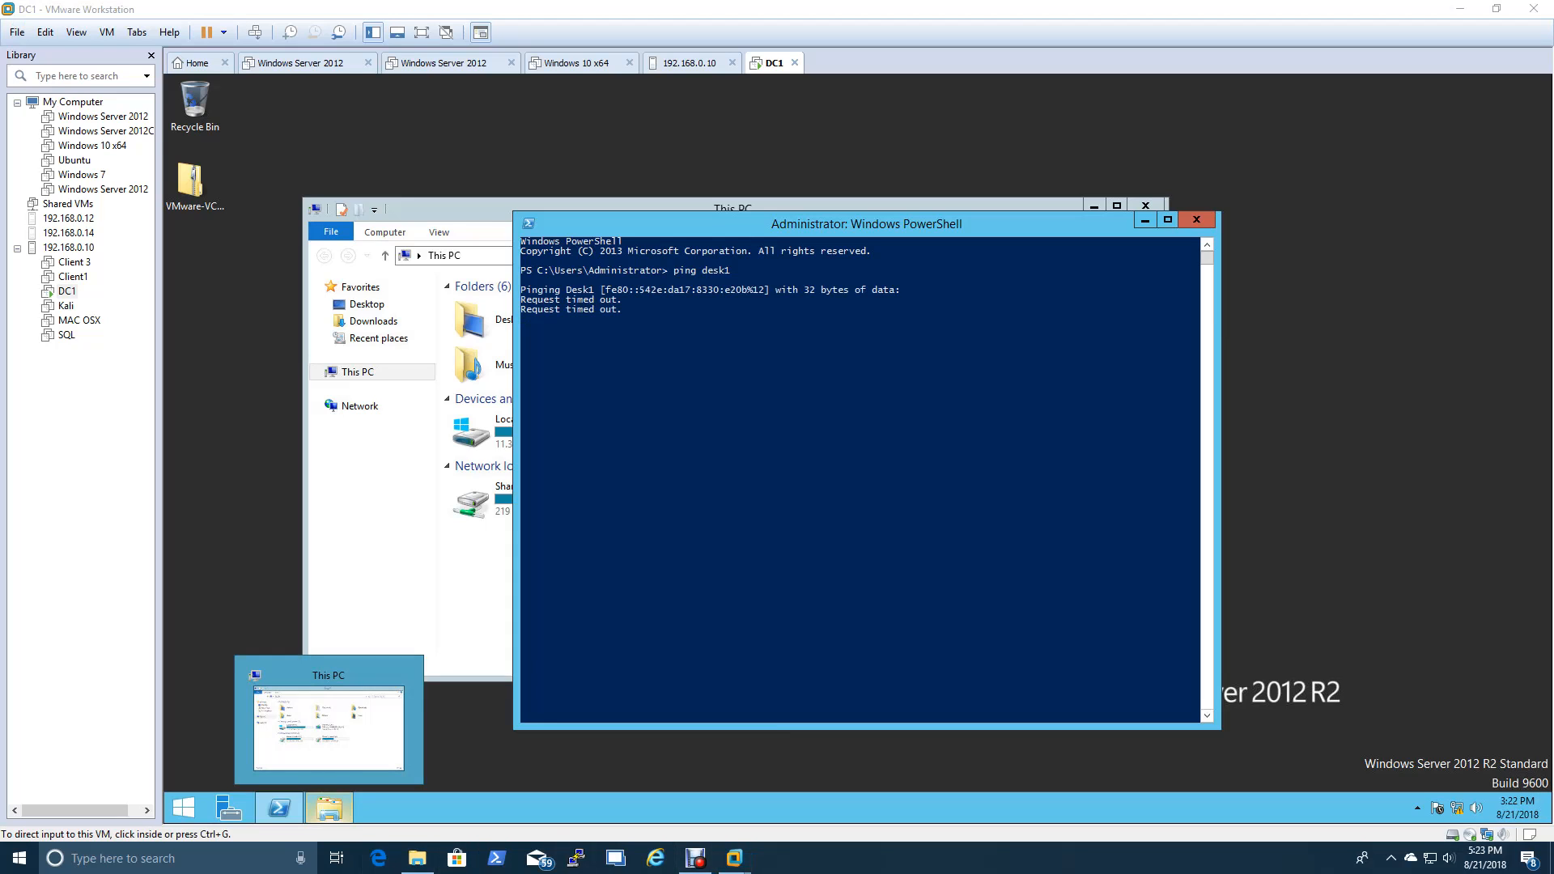
# - Open a PowerShell window on the host PC and move it over the virtual machine's desktop
pyautogui.press('super+r')
pyautogui.write('power')
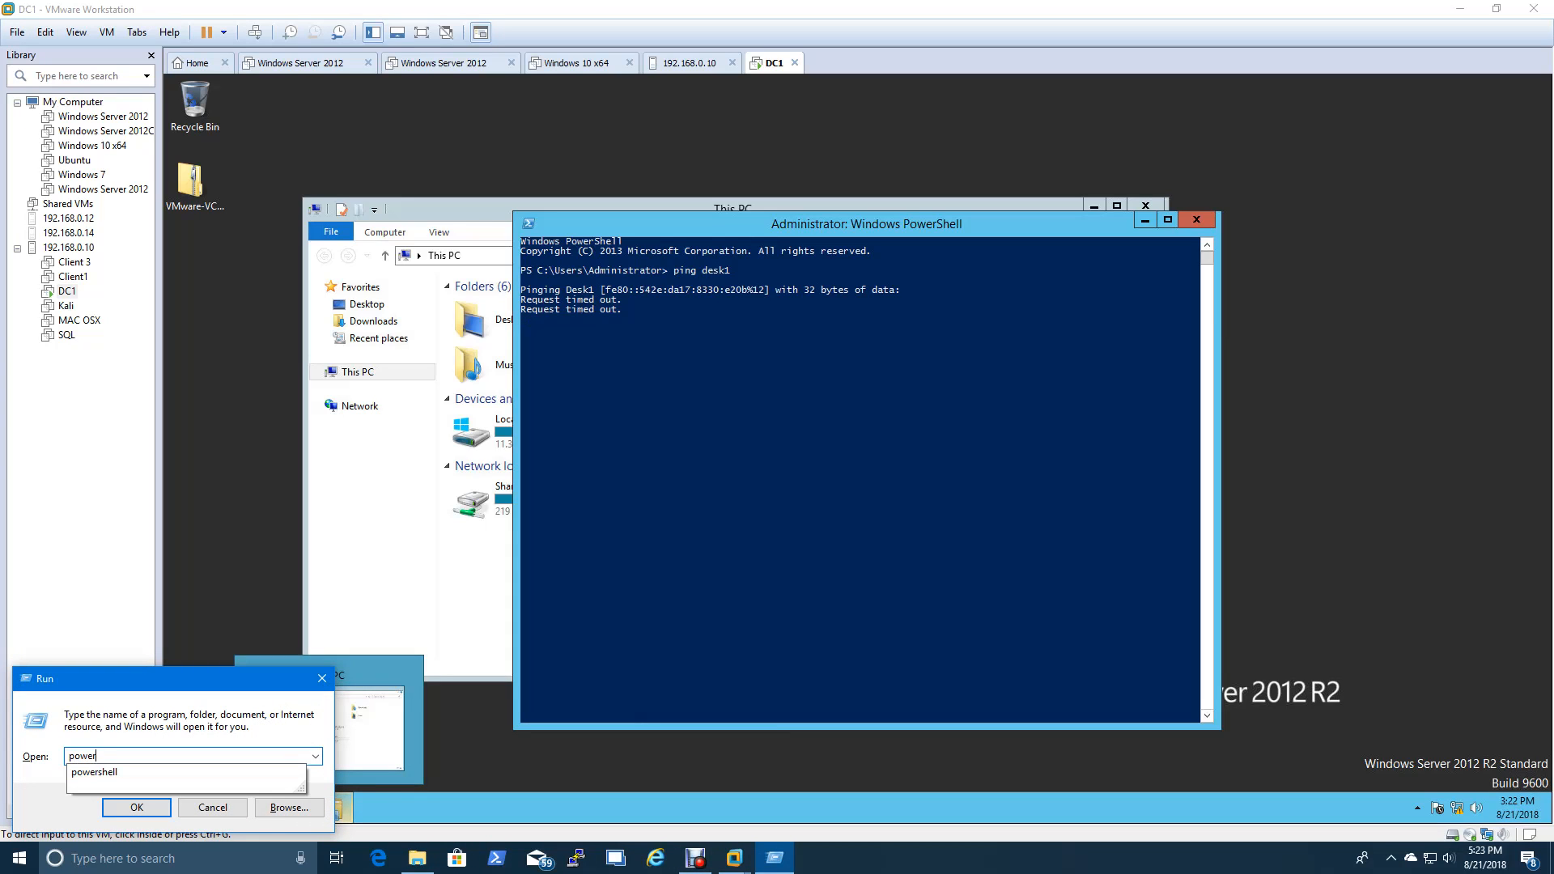
pyautogui.write('shell')
pyautogui.press('Return')
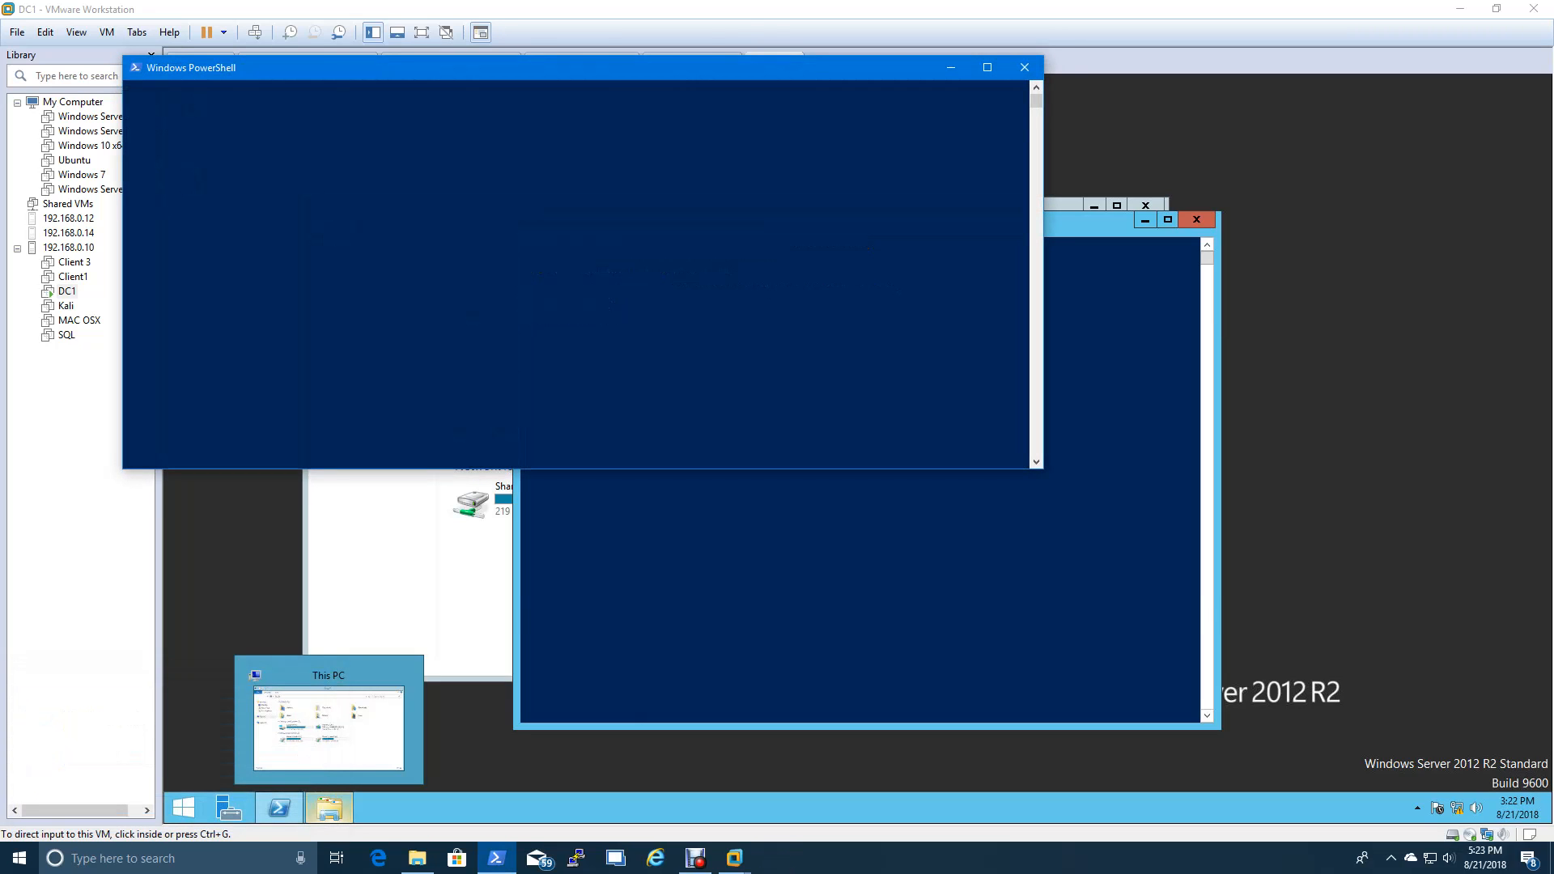
pyautogui.moveTo(567, 68); pyautogui.dragTo(891, 211)
# - Return to the PowerShell window inside DC1 and run hostname to check the machine's name
pyautogui.click(279, 808)
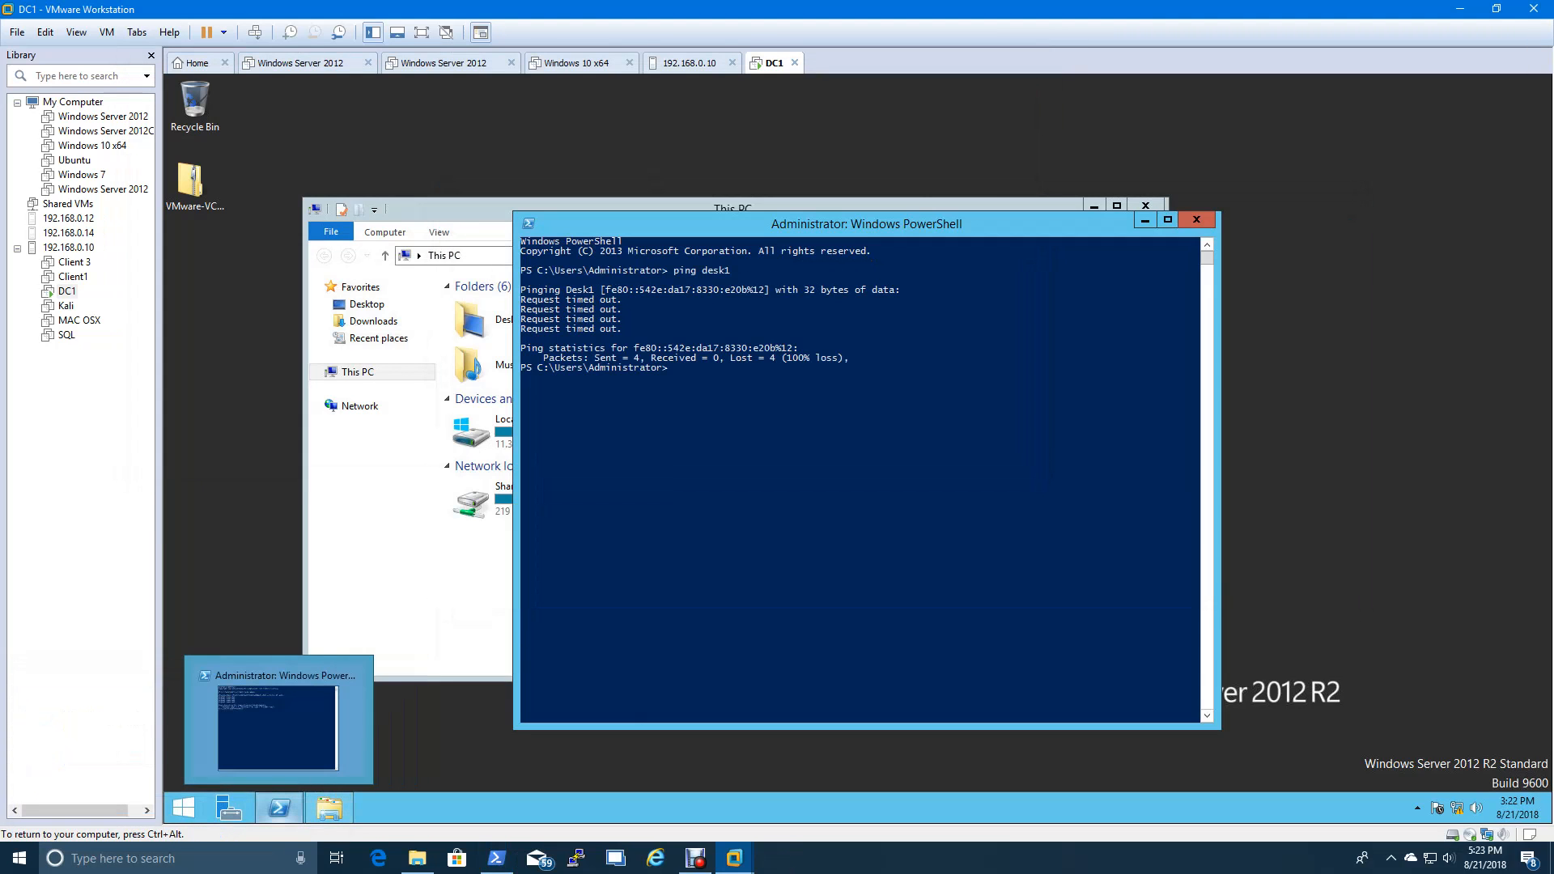
pyautogui.click(374, 811)
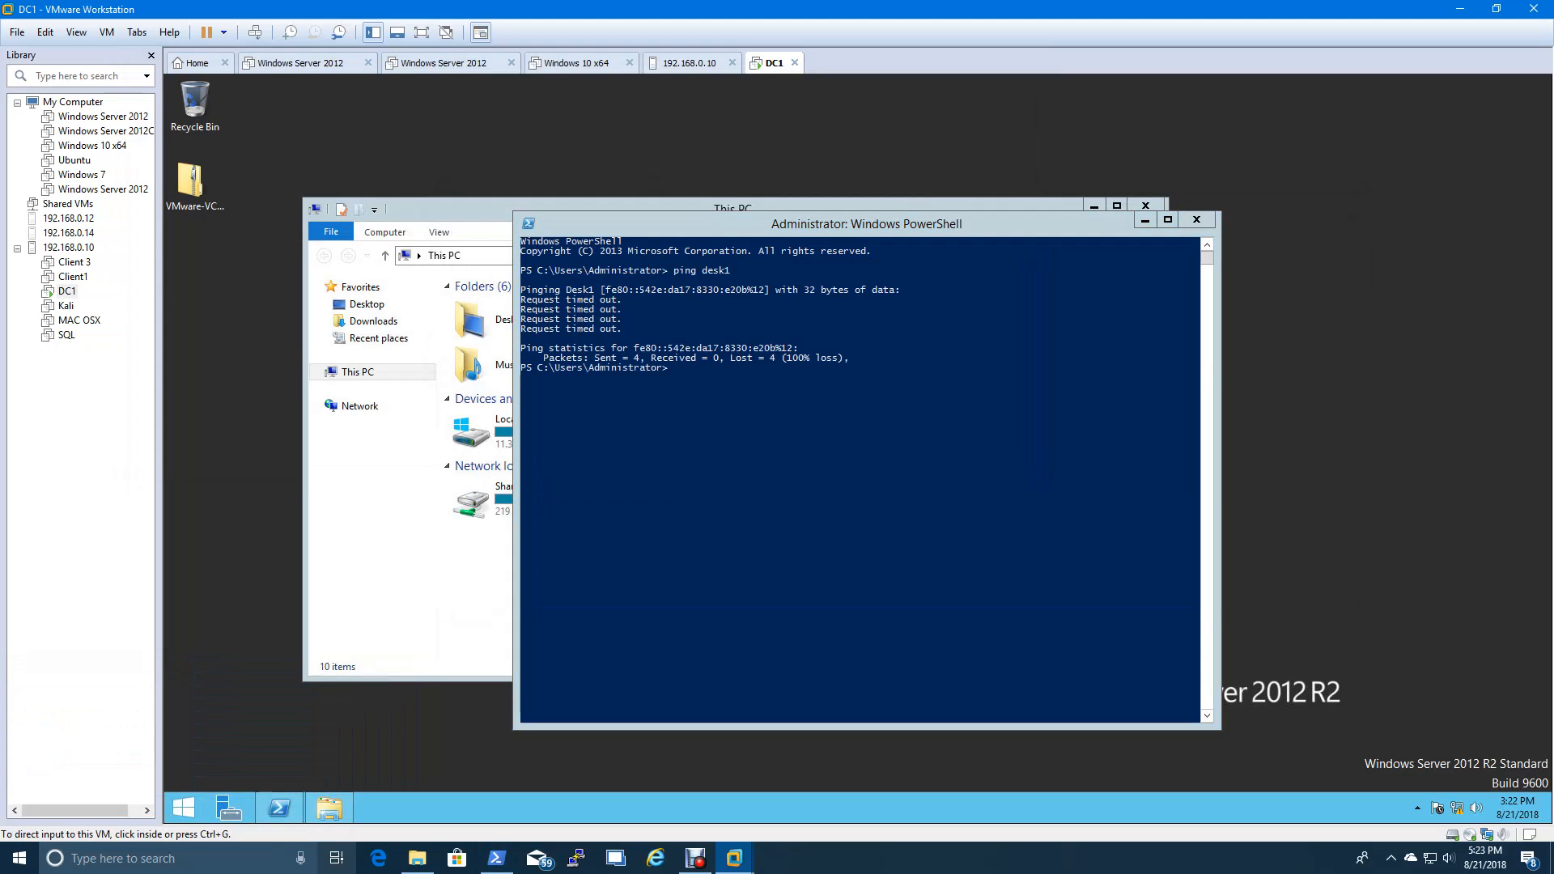
pyautogui.click(496, 858)
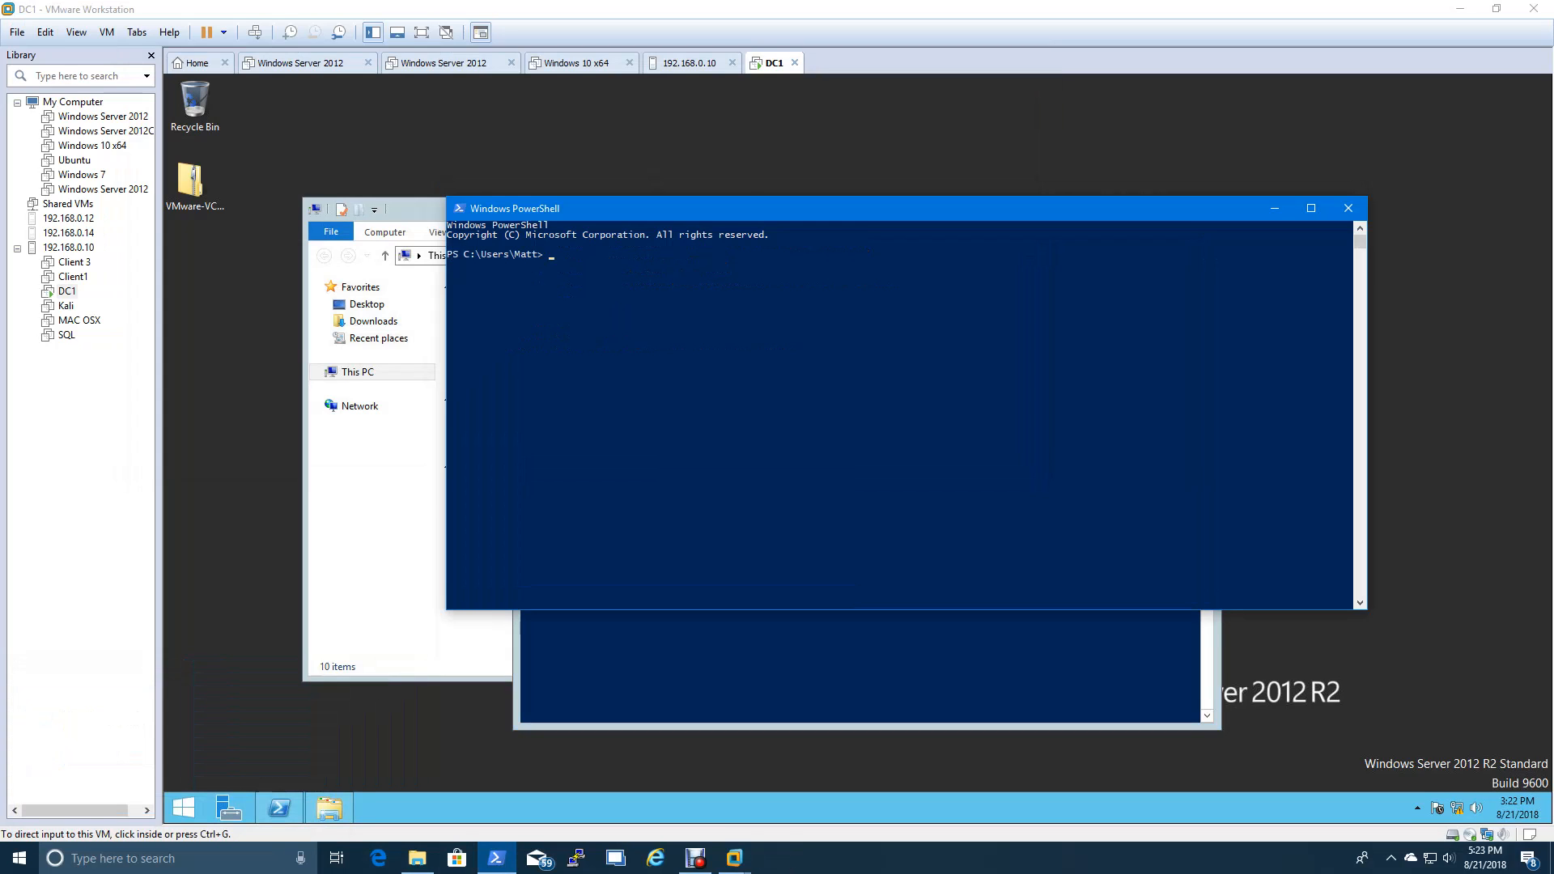
pyautogui.click(860, 670)
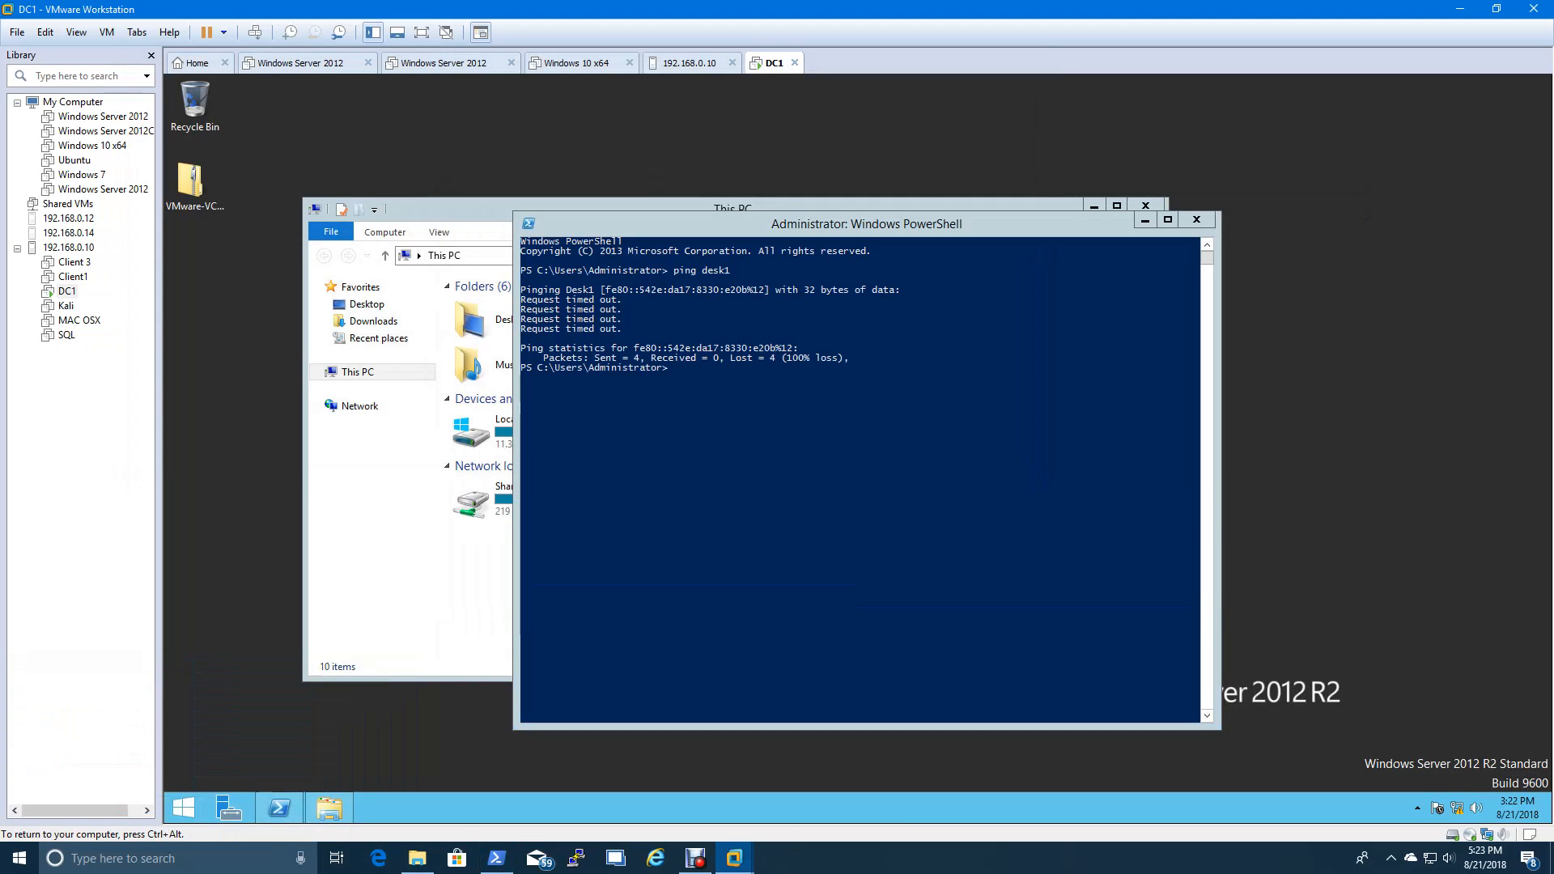
pyautogui.click(860, 518)
pyautogui.write('hostname')
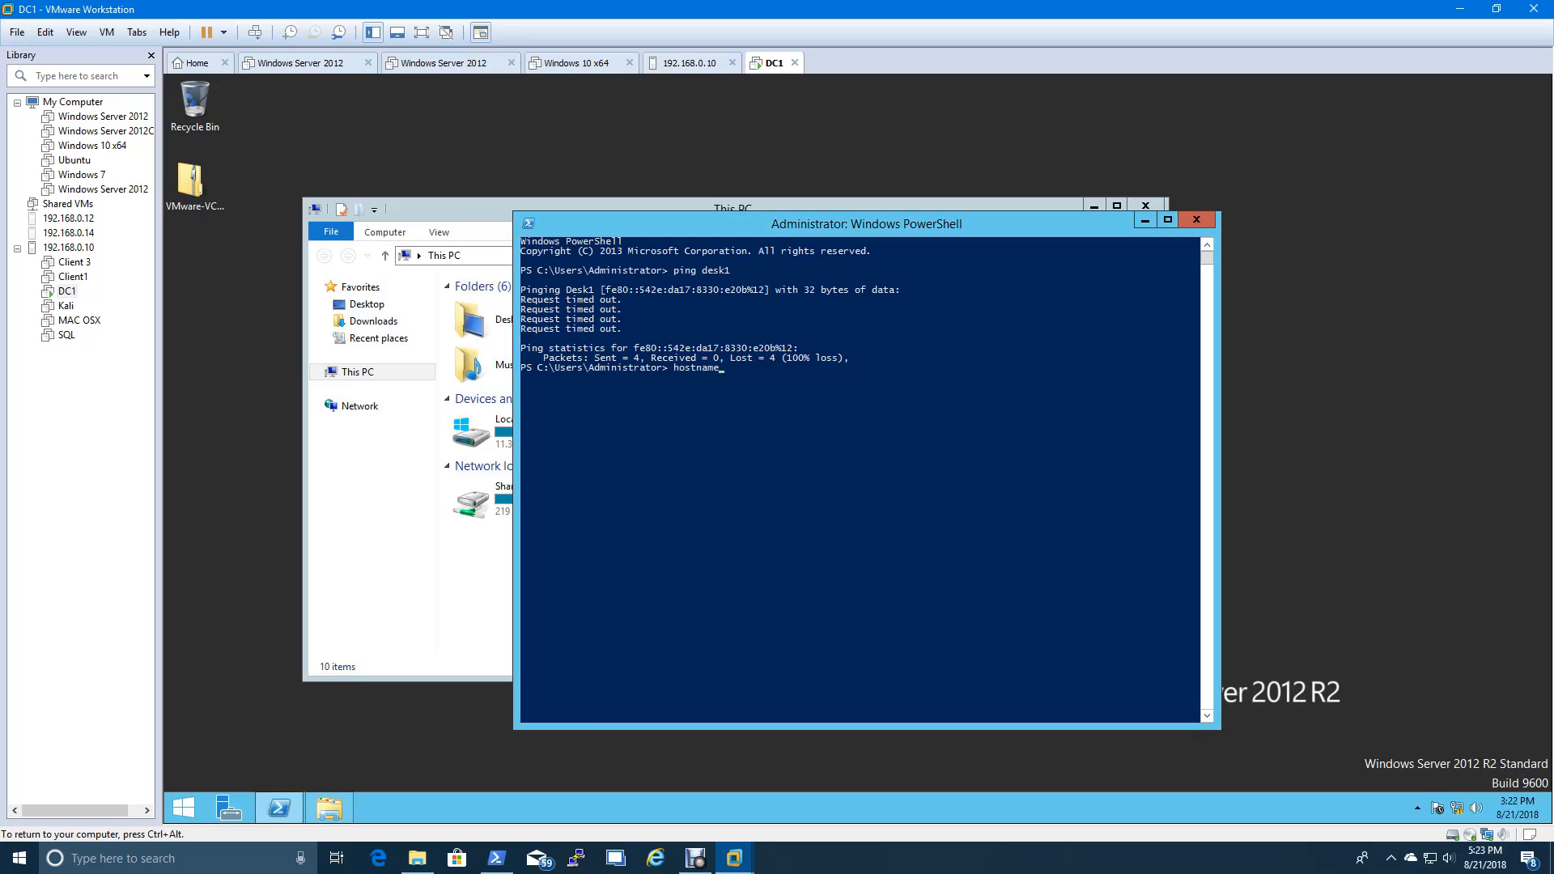
pyautogui.press('Return')
# - Switch to the host PC's PowerShell and ping dc1
pyautogui.hotkey('ctrl', 'alt')
pyautogui.click(496, 858)
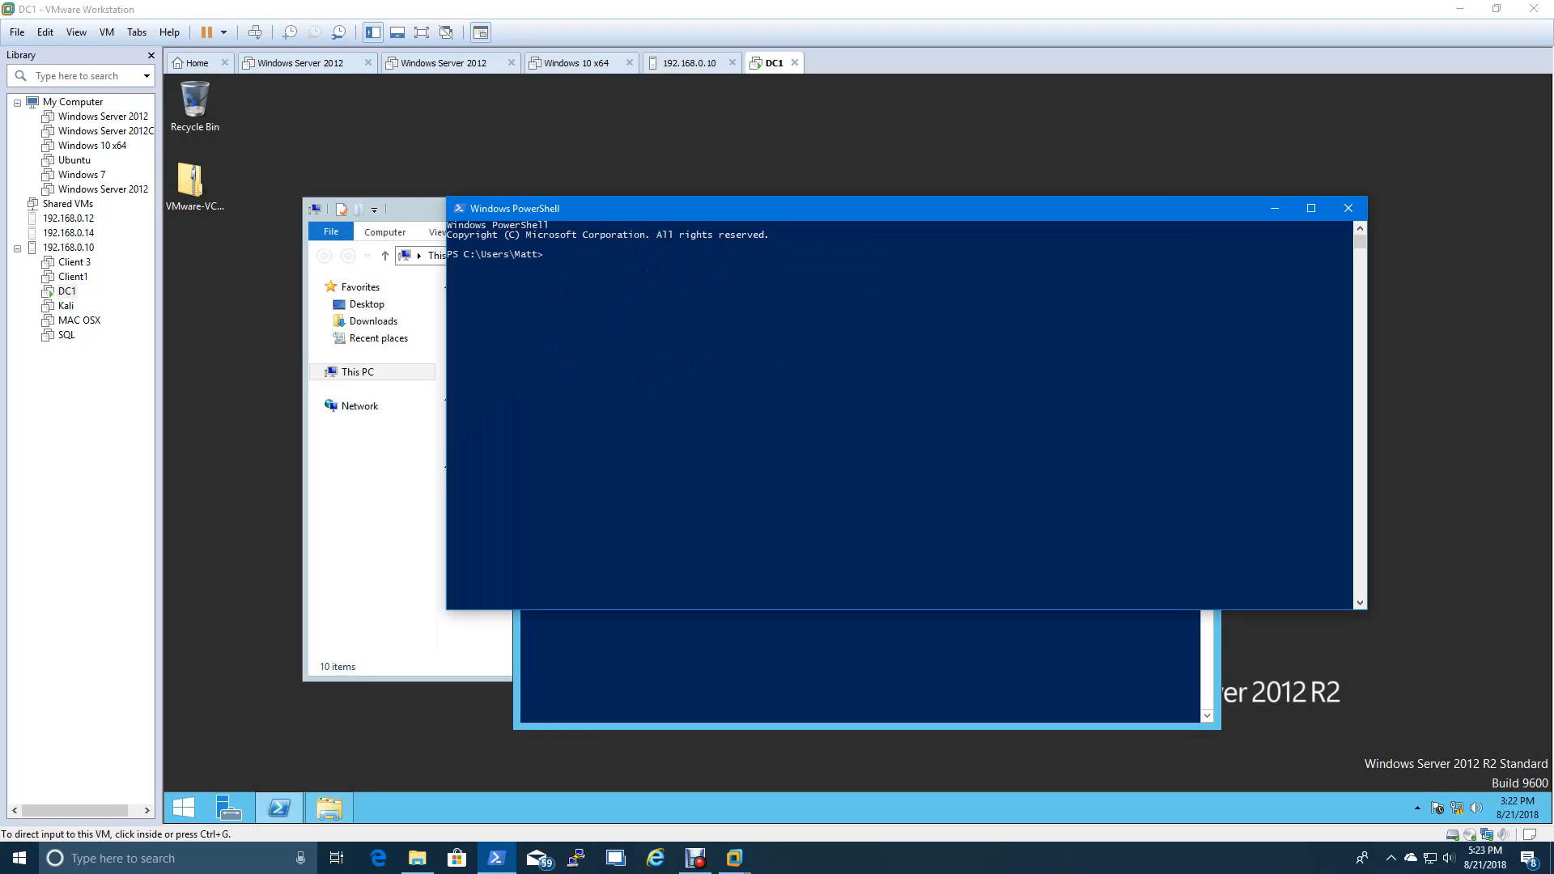
pyautogui.write('ping dc1')
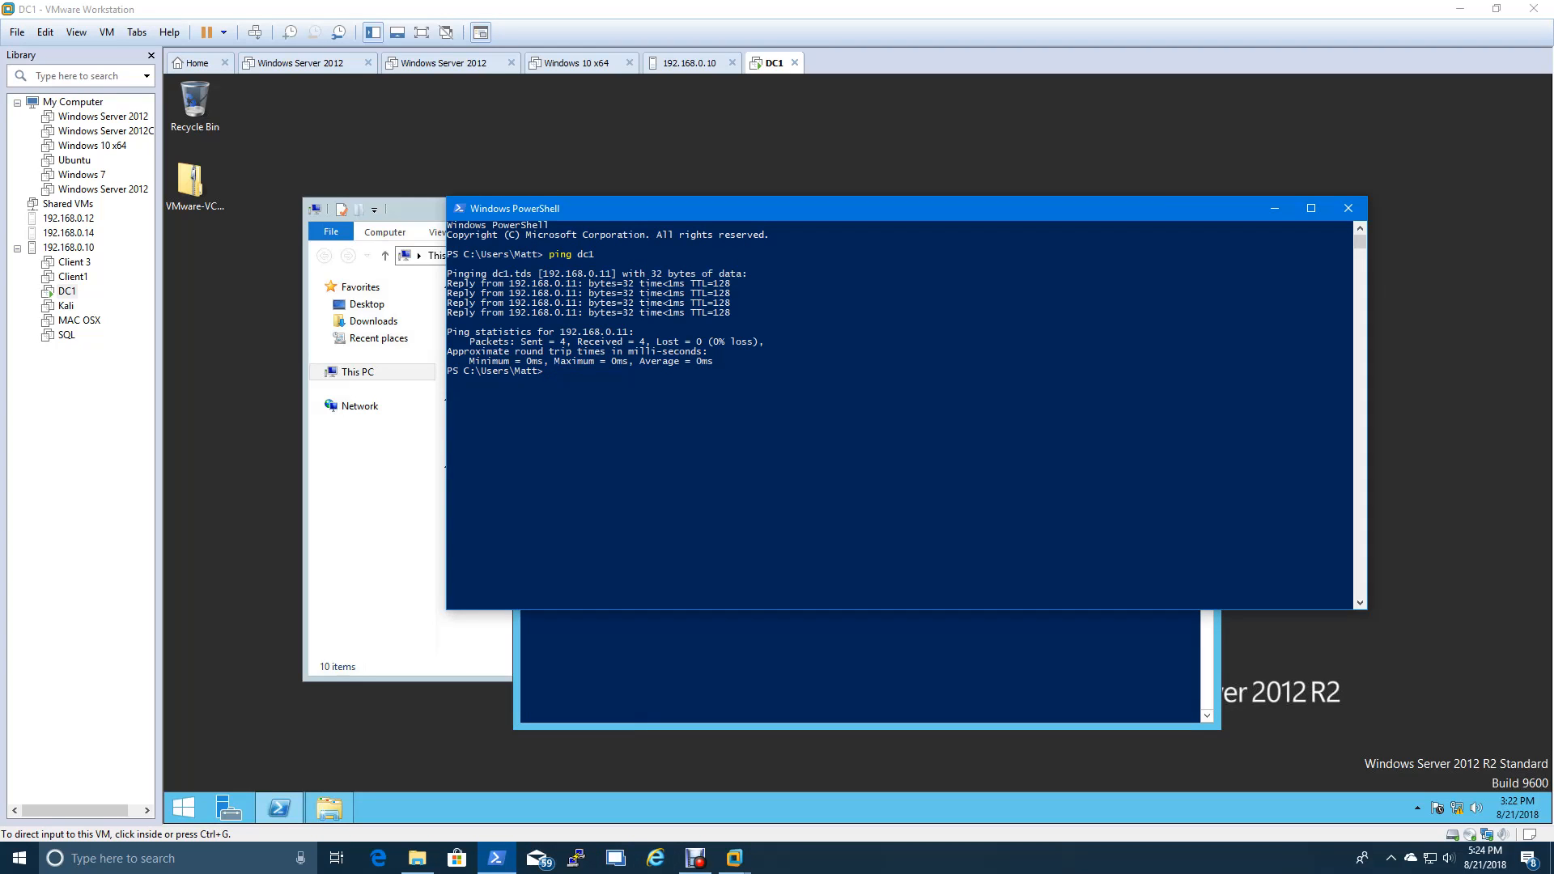
# - Launch Control Panel with the control command in DC1's PowerShell and open the advanced sharing settings of Network and Sharing Center
pyautogui.hotkey('alt', 'Tab')
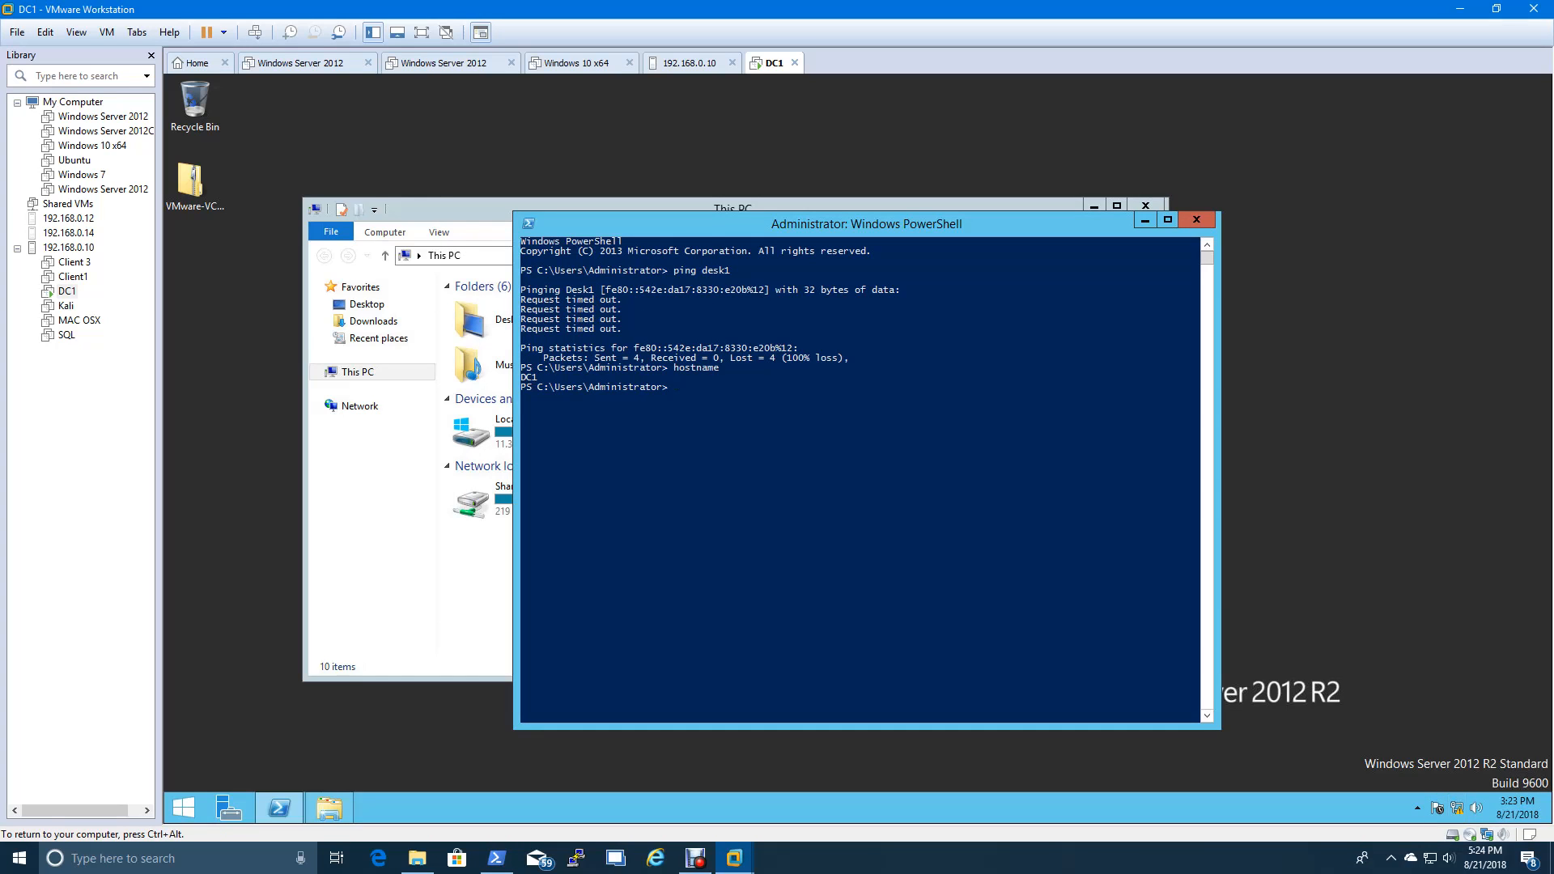
pyautogui.moveTo(654, 225); pyautogui.dragTo(512, 196)
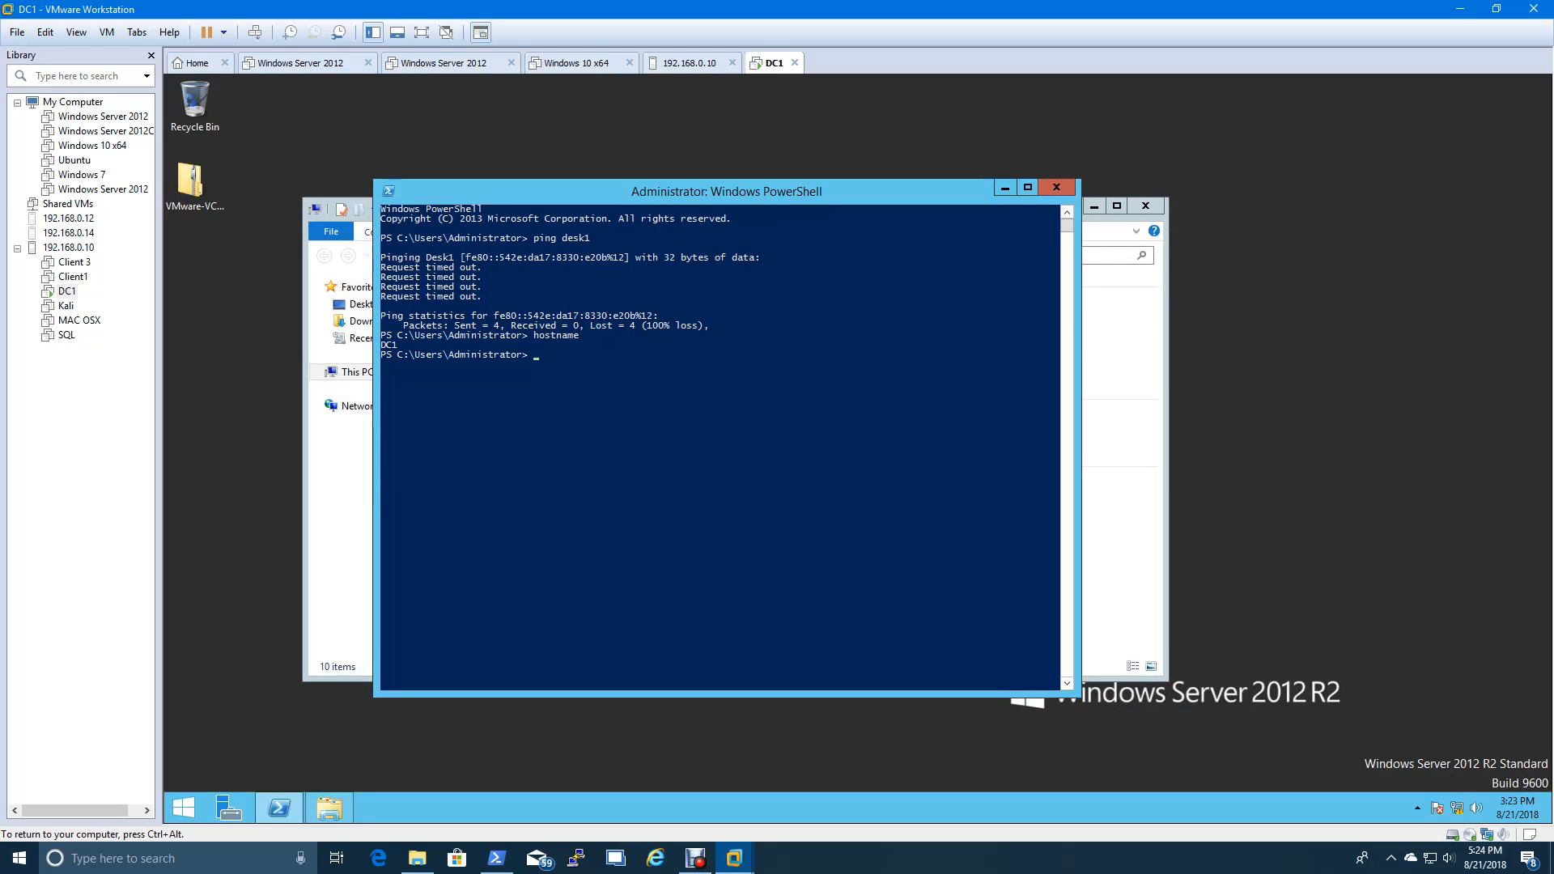
pyautogui.write('control')
pyautogui.press('Return')
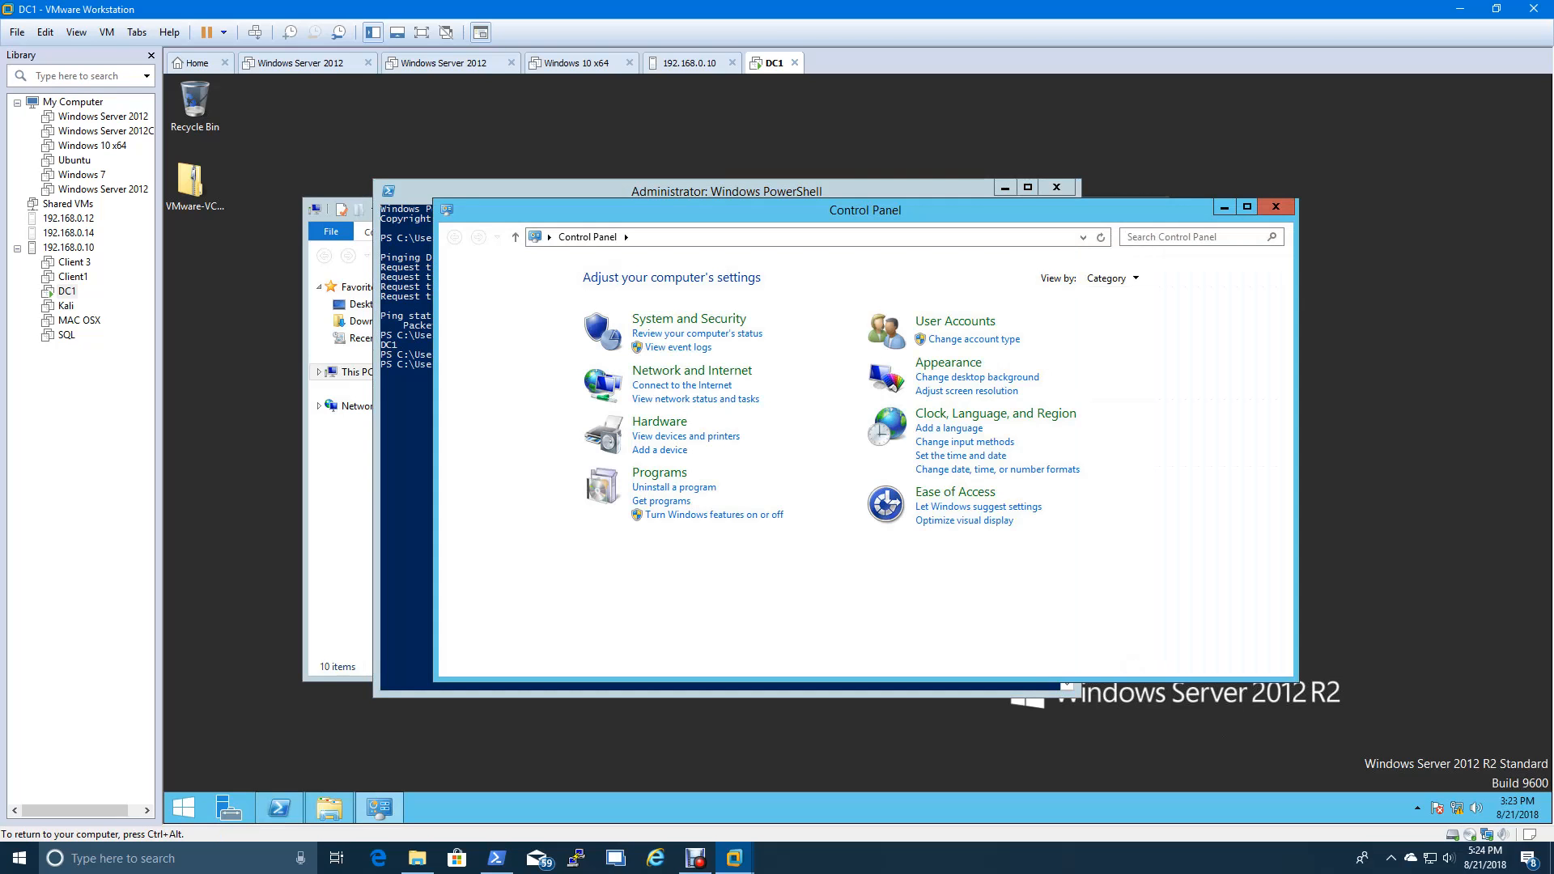
pyautogui.click(694, 370)
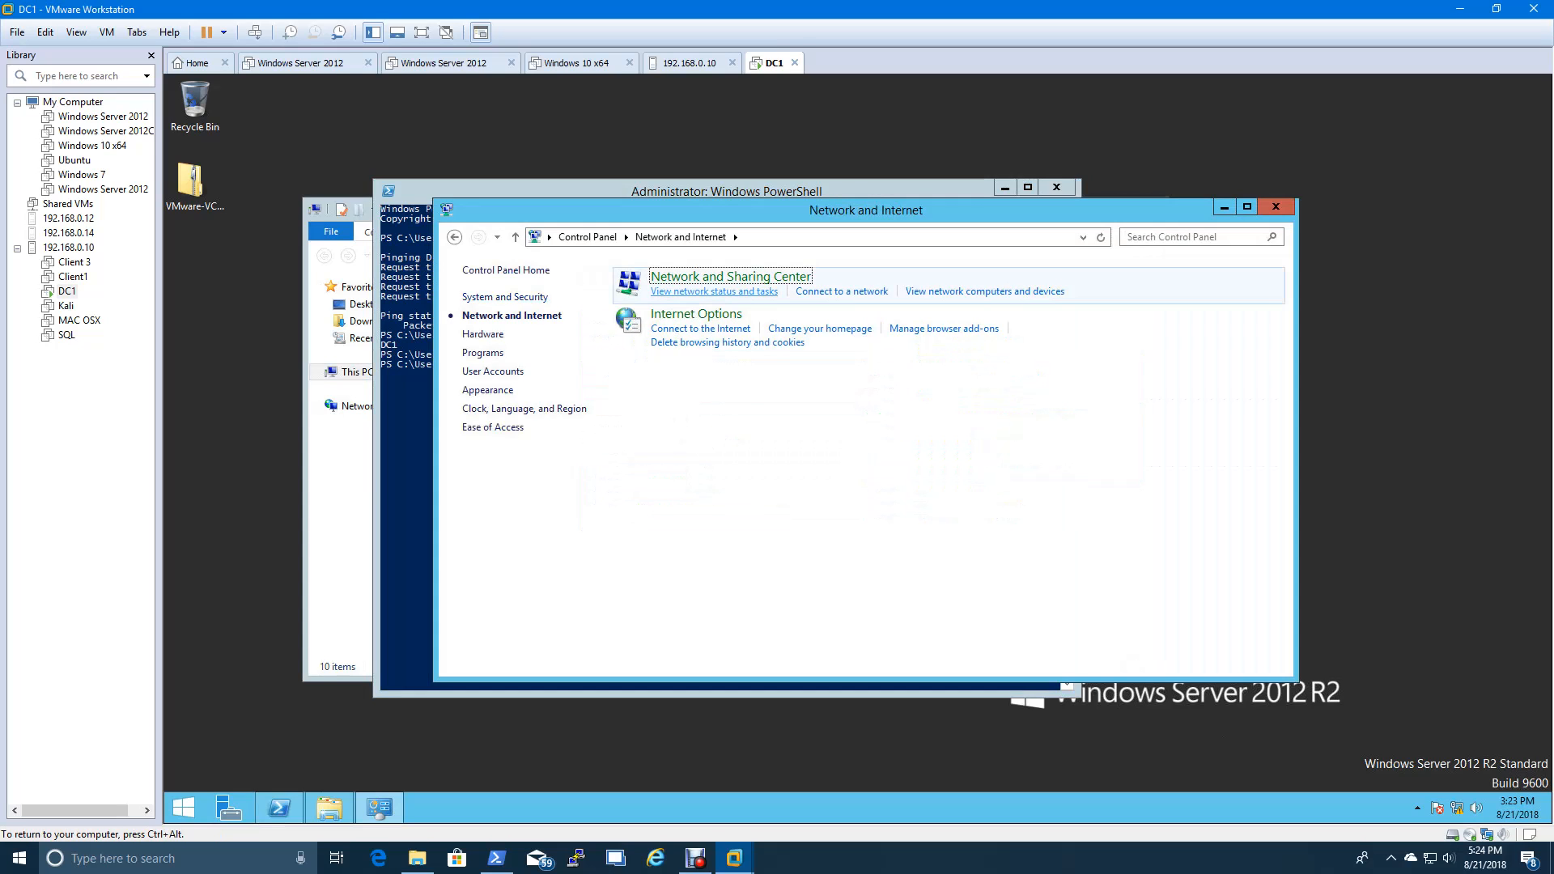
pyautogui.click(728, 276)
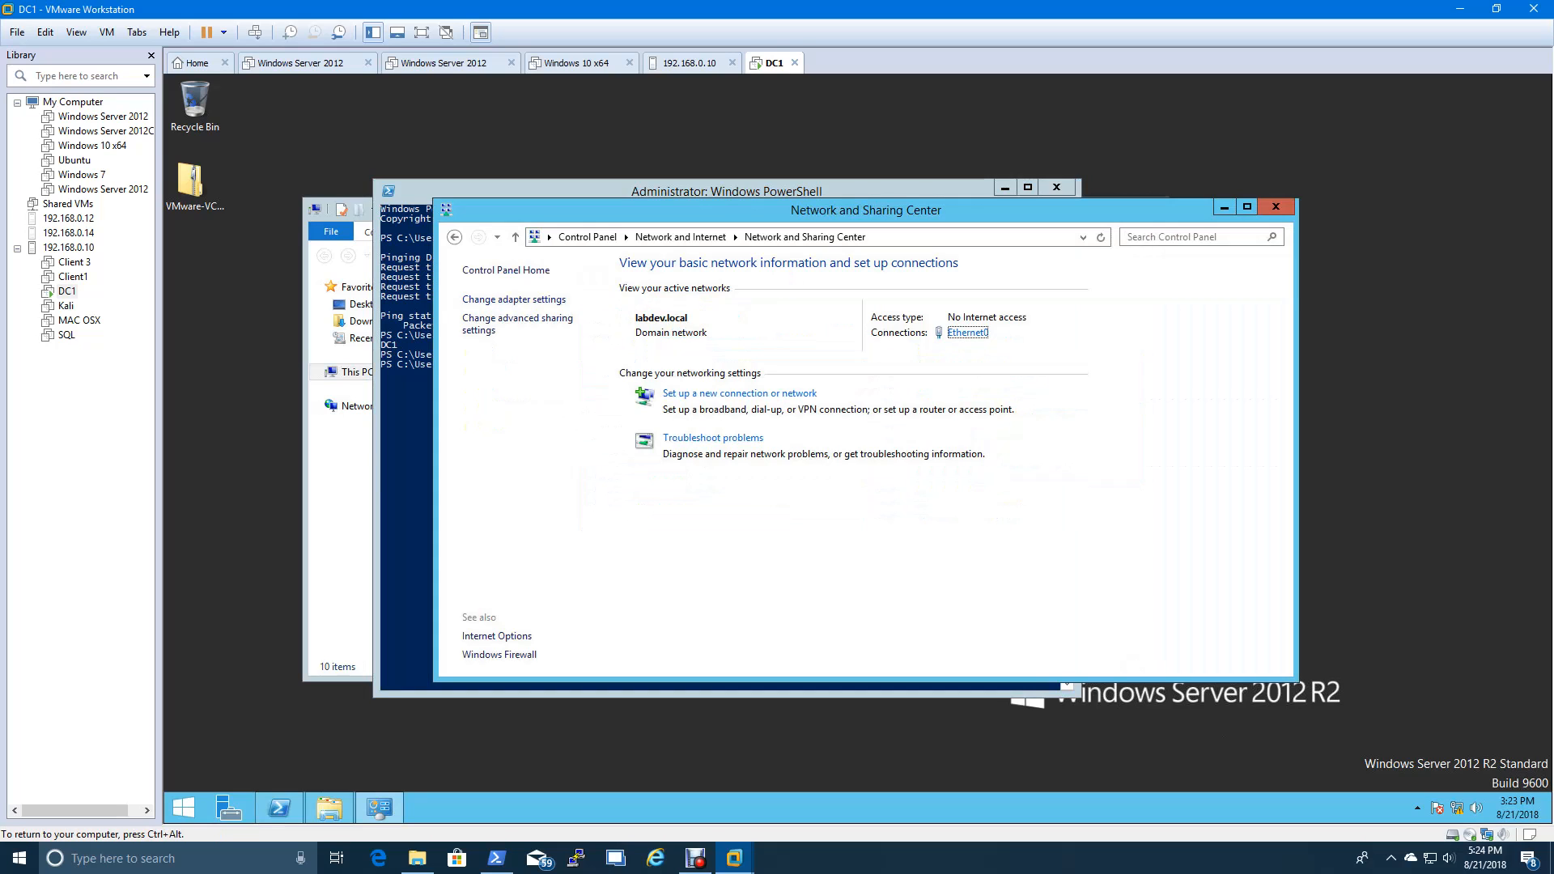
pyautogui.click(518, 319)
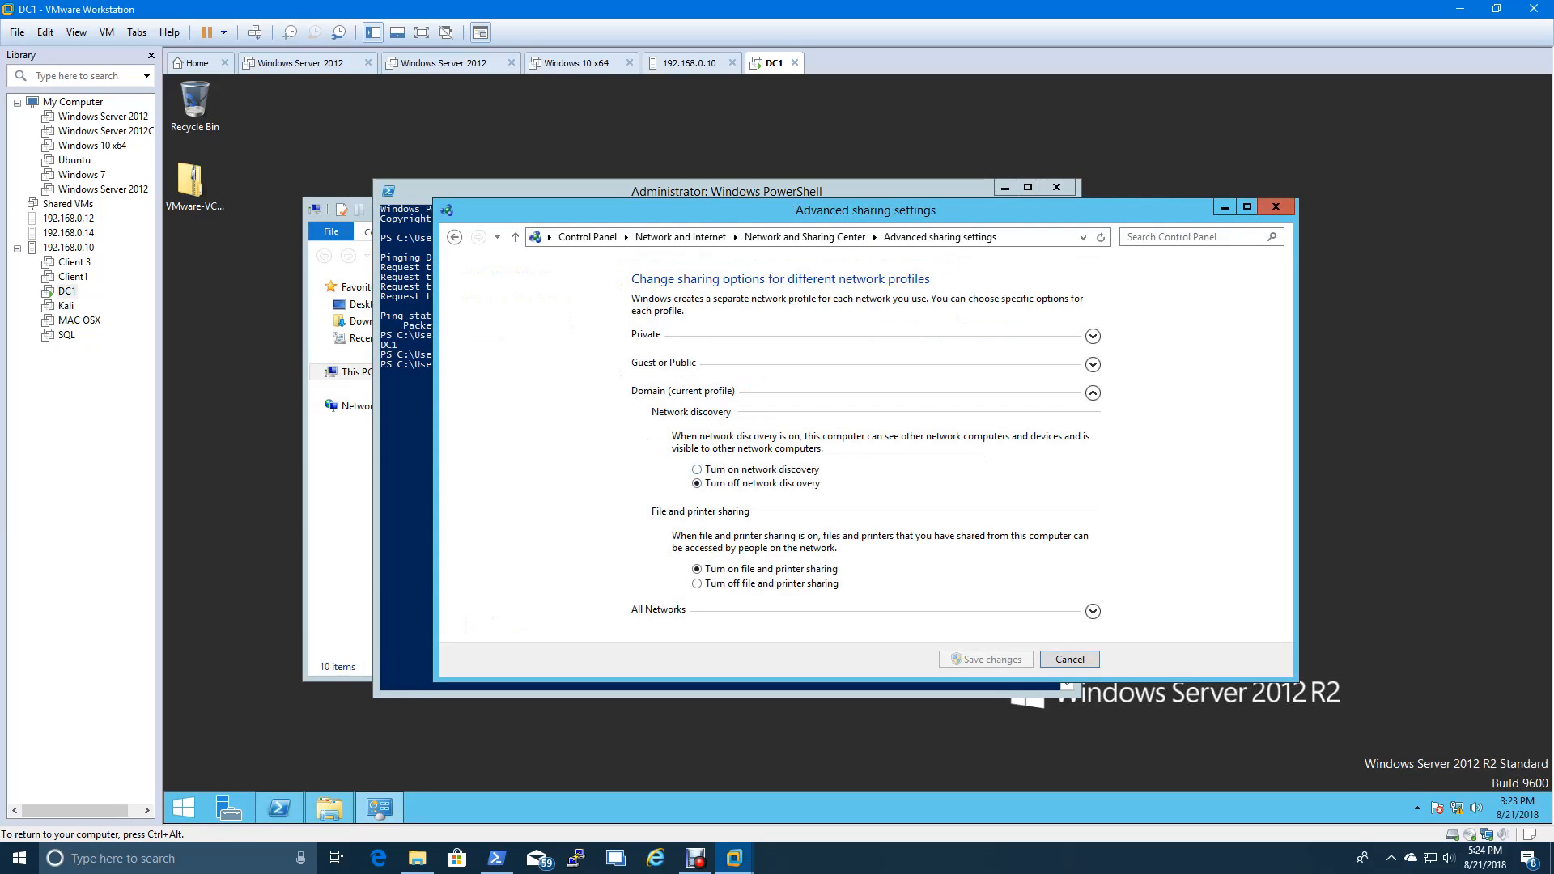
# - Turn on network discovery for DC1's Domain profile and save the changes
pyautogui.moveTo(809, 211); pyautogui.dragTo(696, 161)
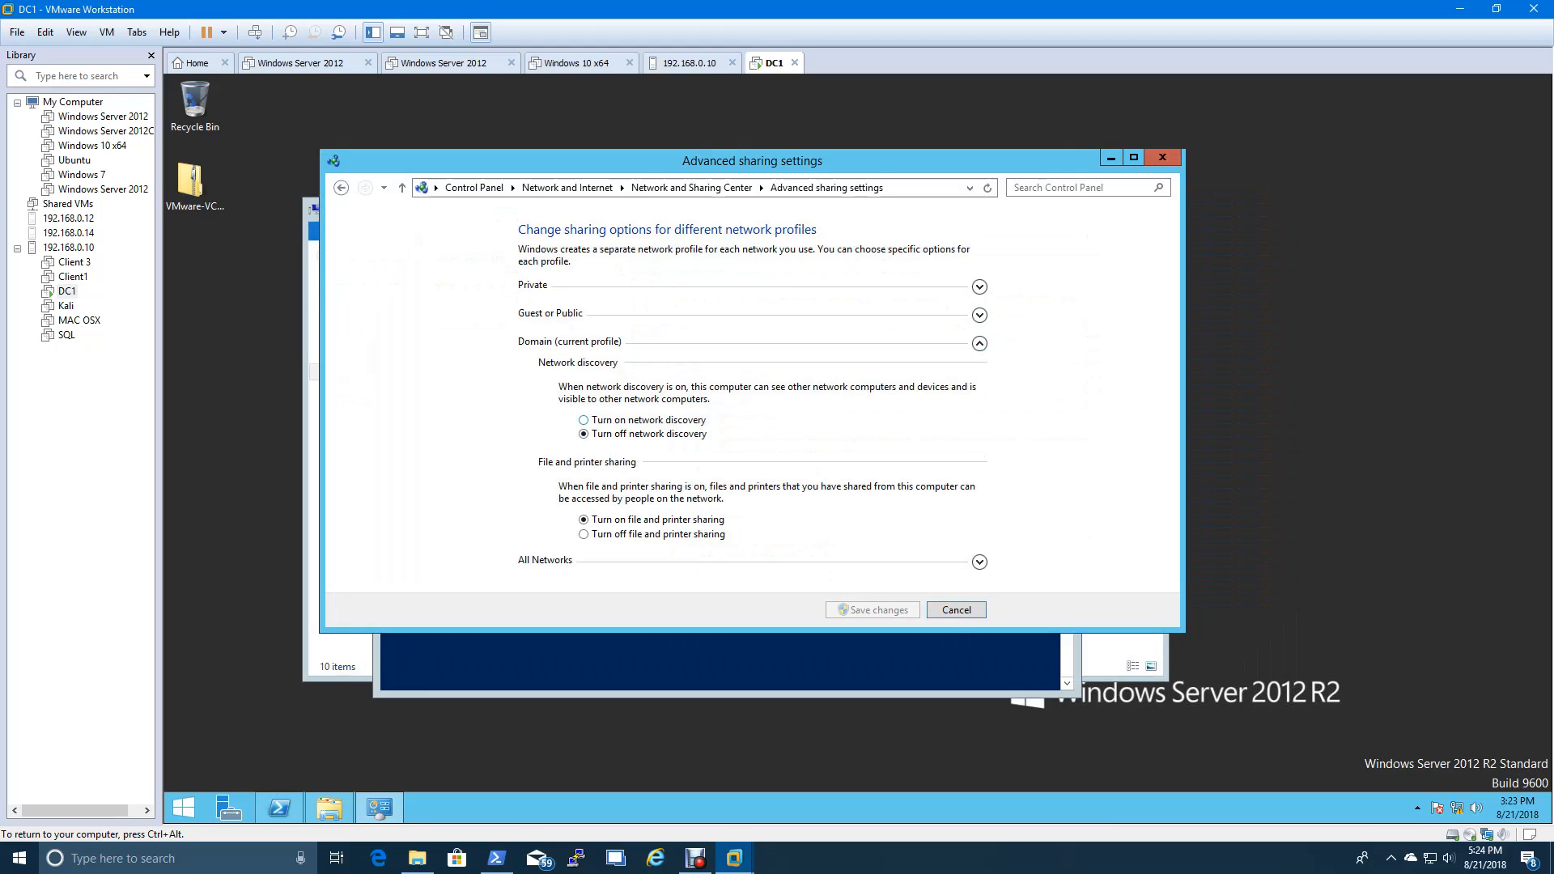
pyautogui.click(583, 420)
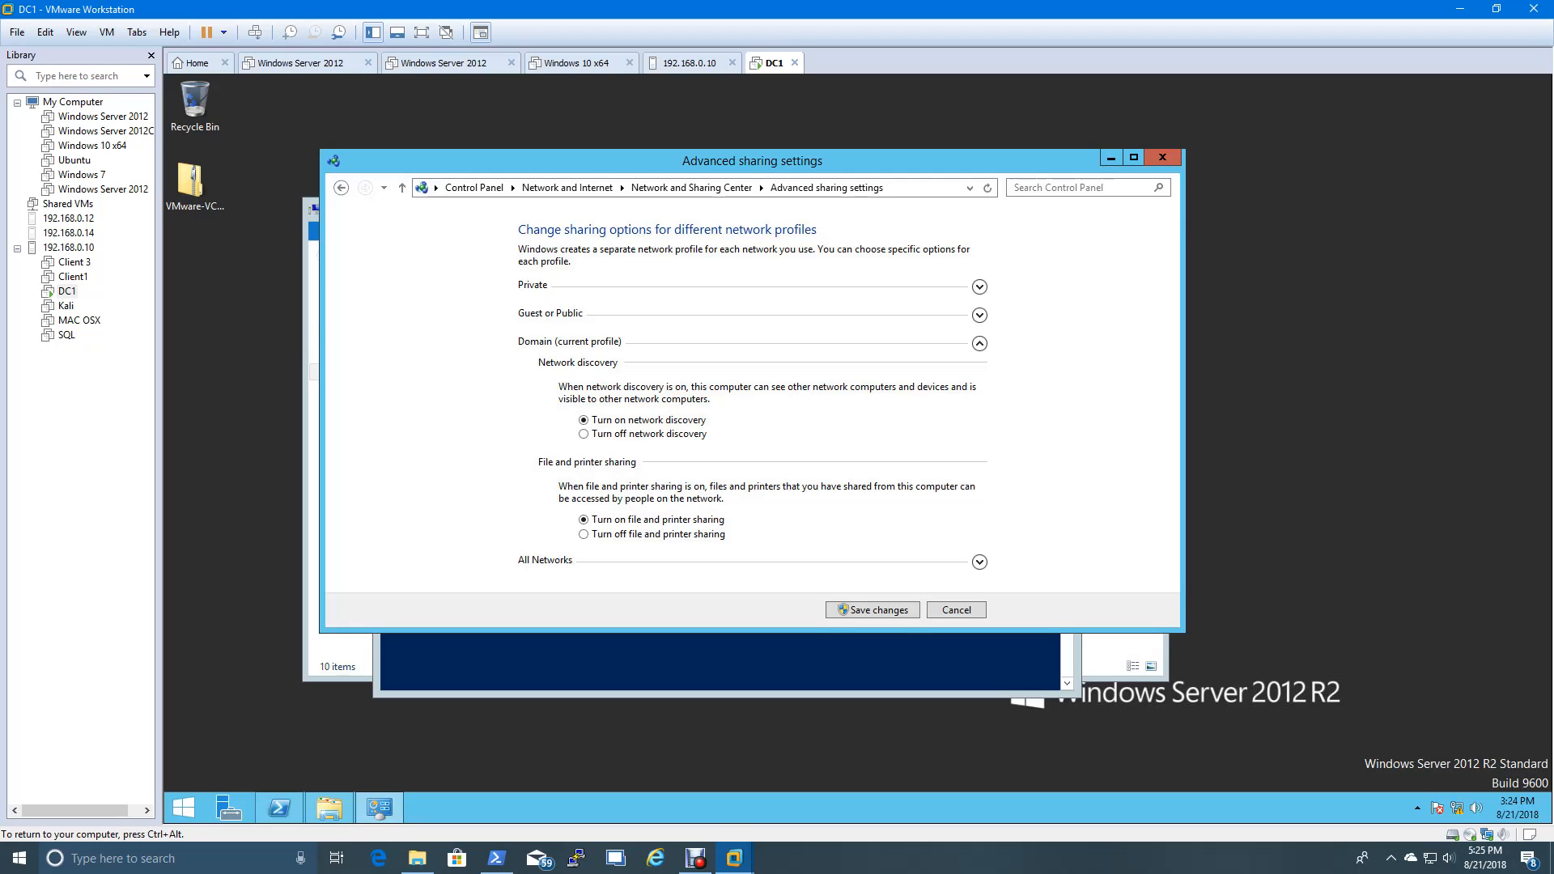
pyautogui.click(872, 610)
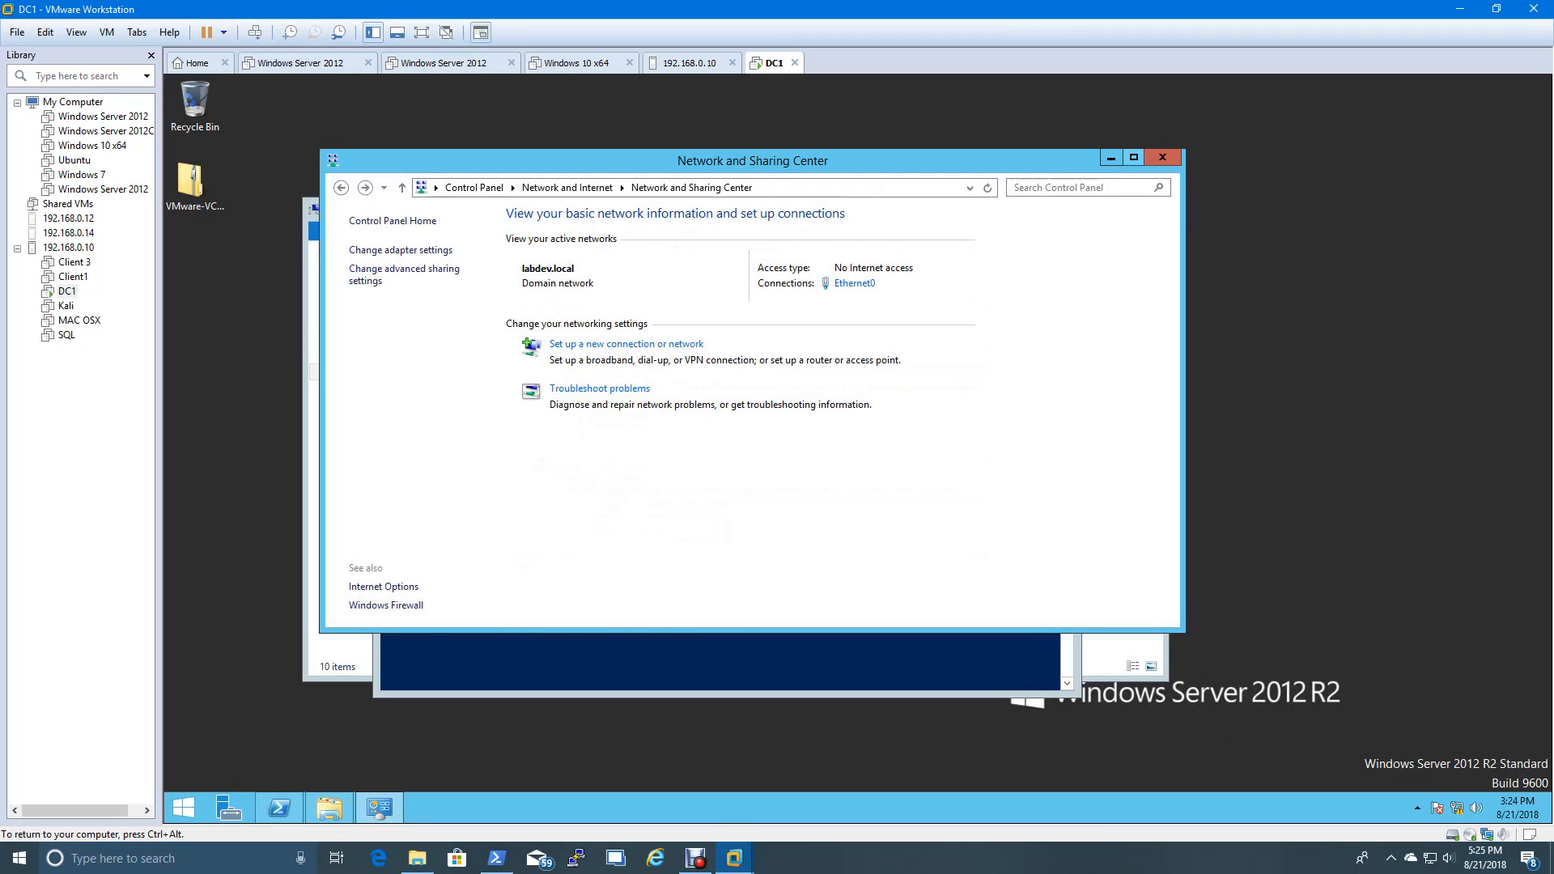
# - Close Network and Sharing Center and ping desk1 again from DC1's PowerShell
pyautogui.click(1162, 157)
pyautogui.click(609, 364)
pyautogui.write('hostname')
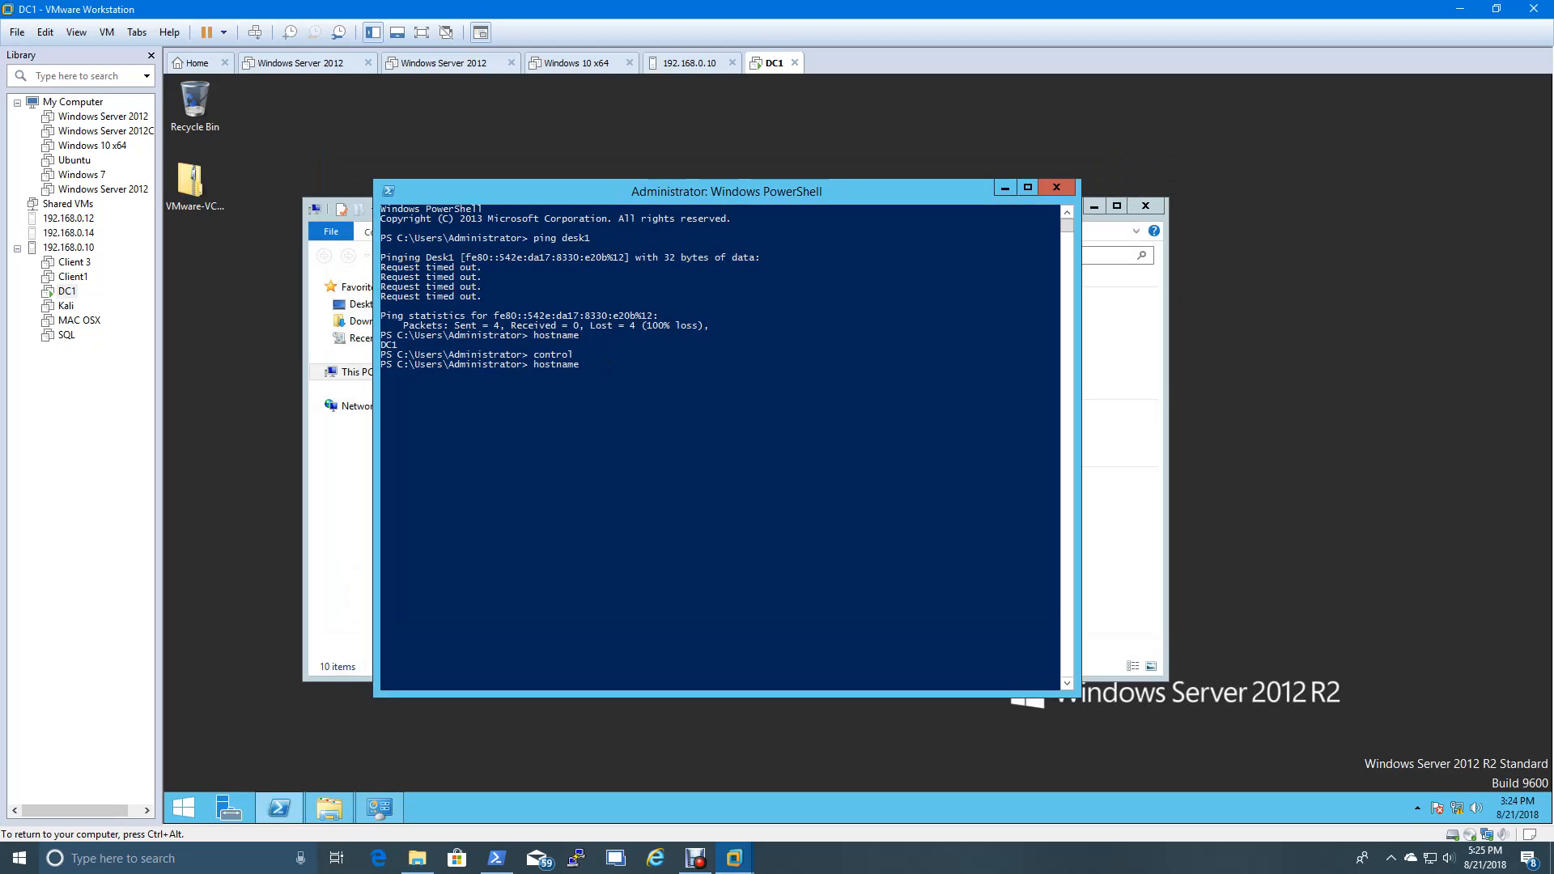
pyautogui.press('Up')
pyautogui.press('Return')
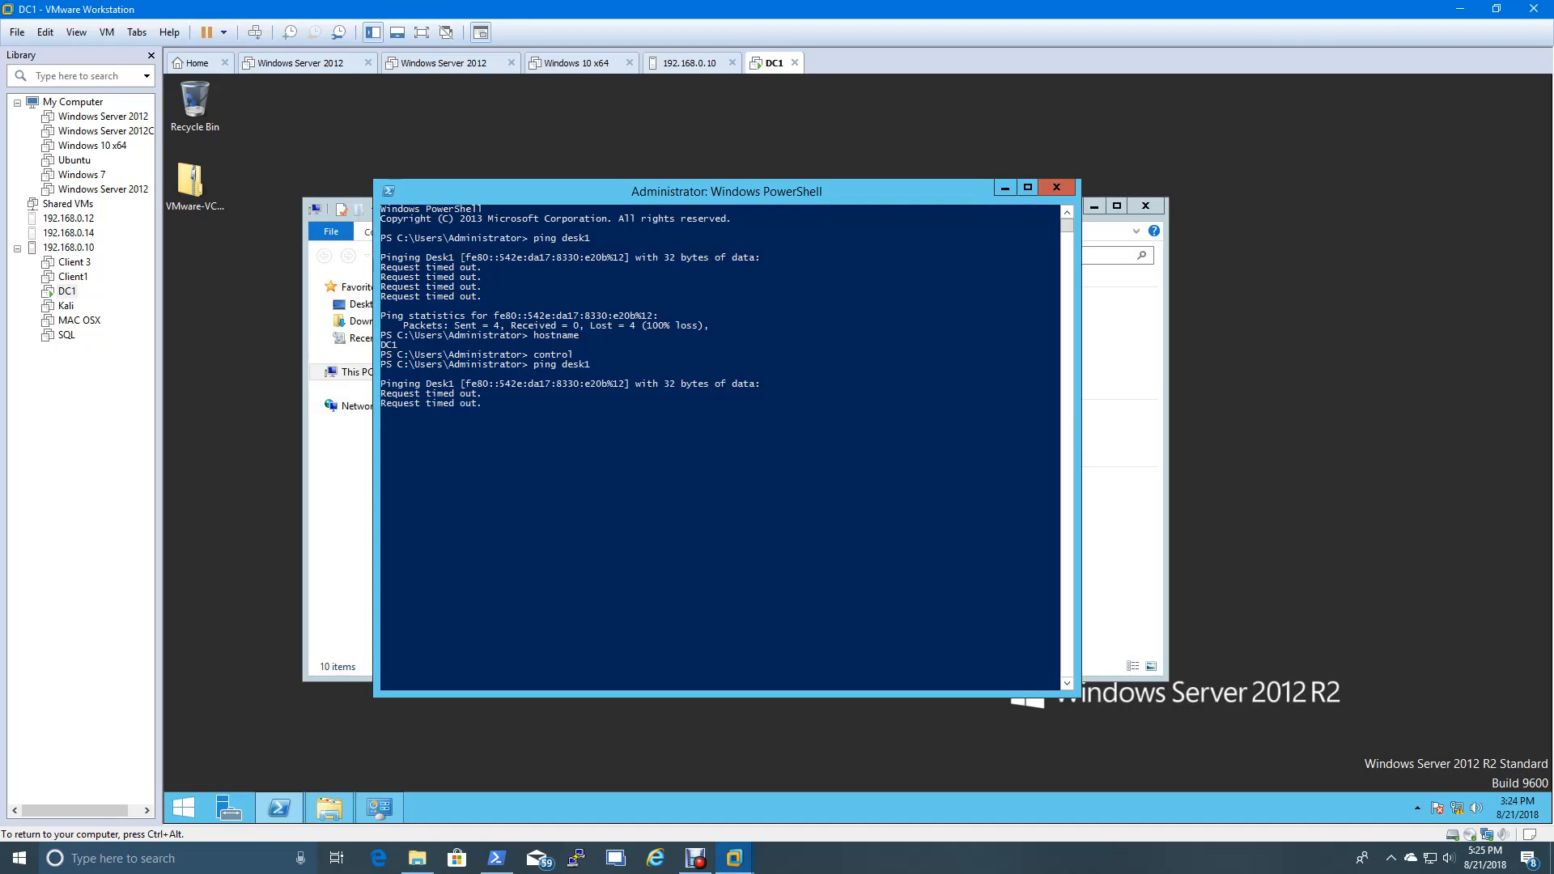
# - Run ipconfig in the host PC's PowerShell, examine the Ethernet adapters' addresses, and minimize the window
pyautogui.hotkey('ctrl', 'alt')
pyautogui.click(496, 857)
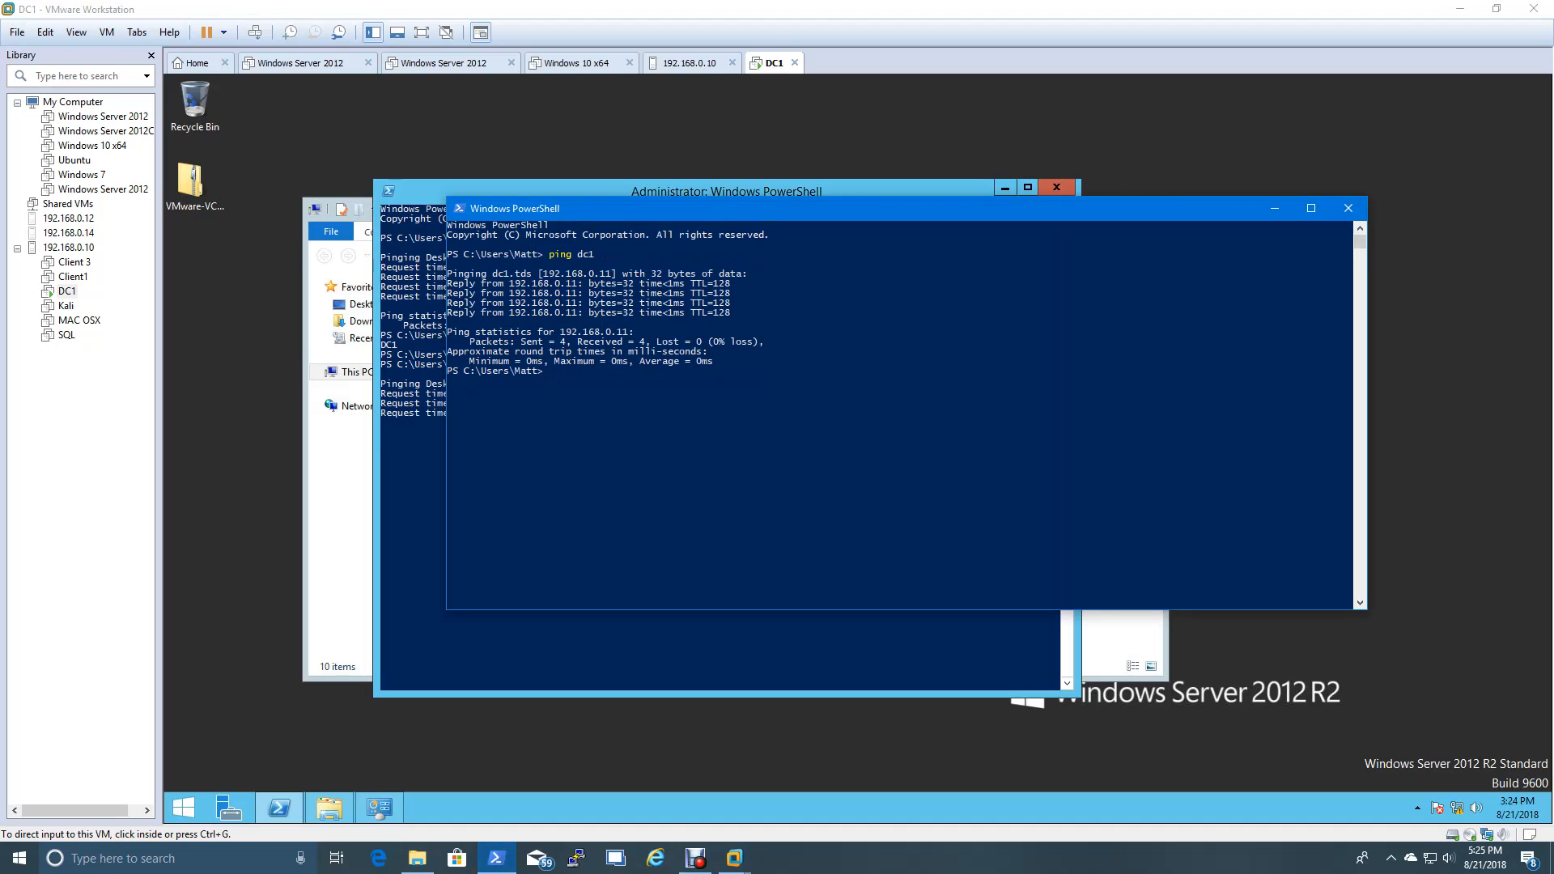
pyautogui.write('ipconfig')
pyautogui.press('Return')
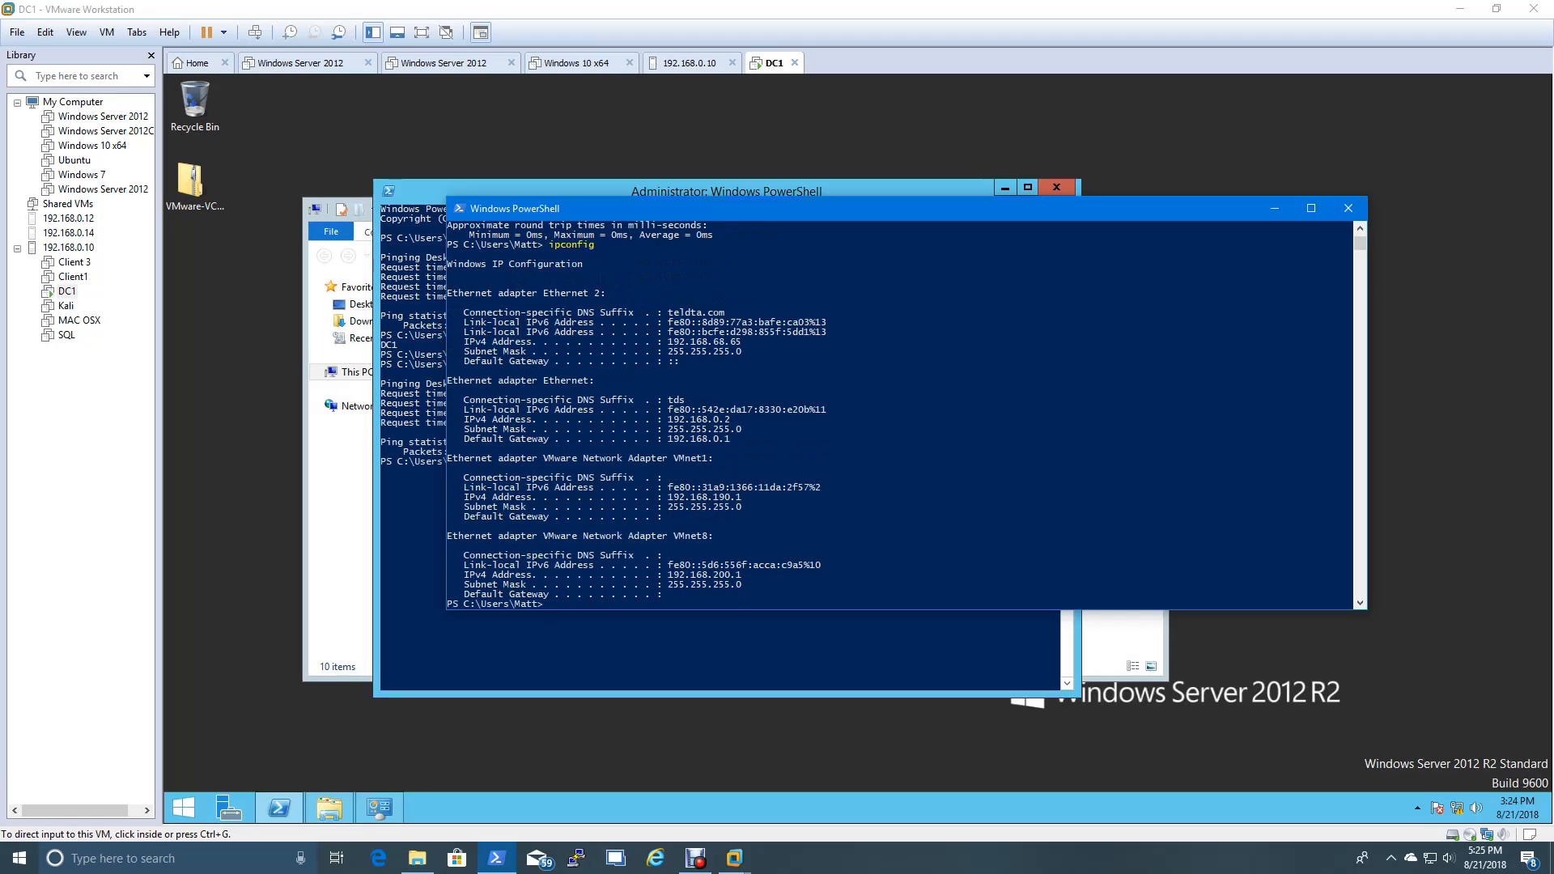
pyautogui.scroll(4, 898, 412)
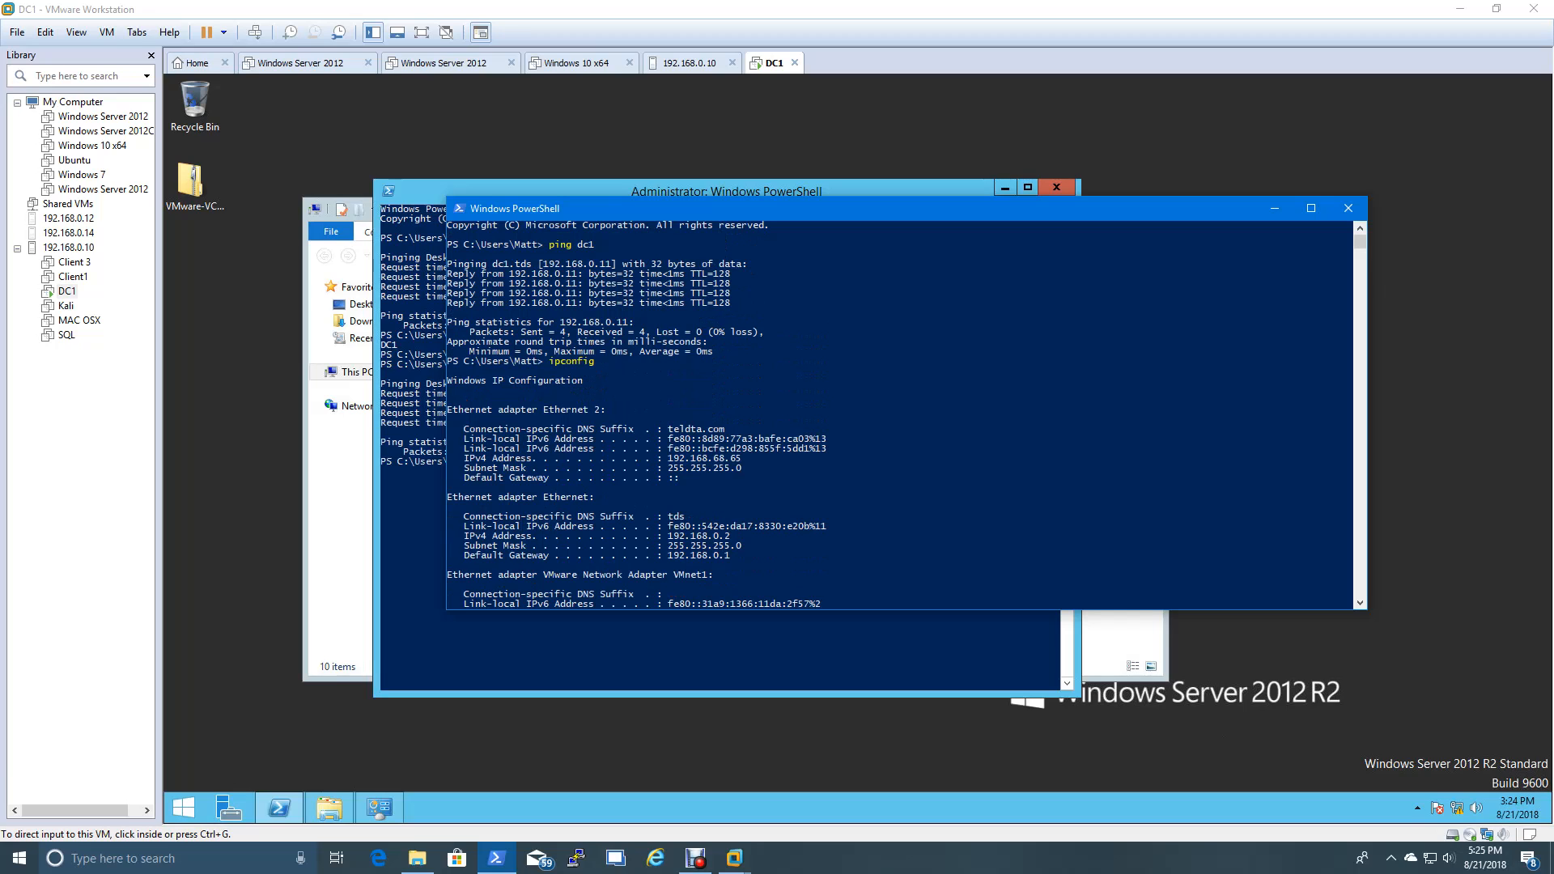
pyautogui.scroll(-1, 898, 413)
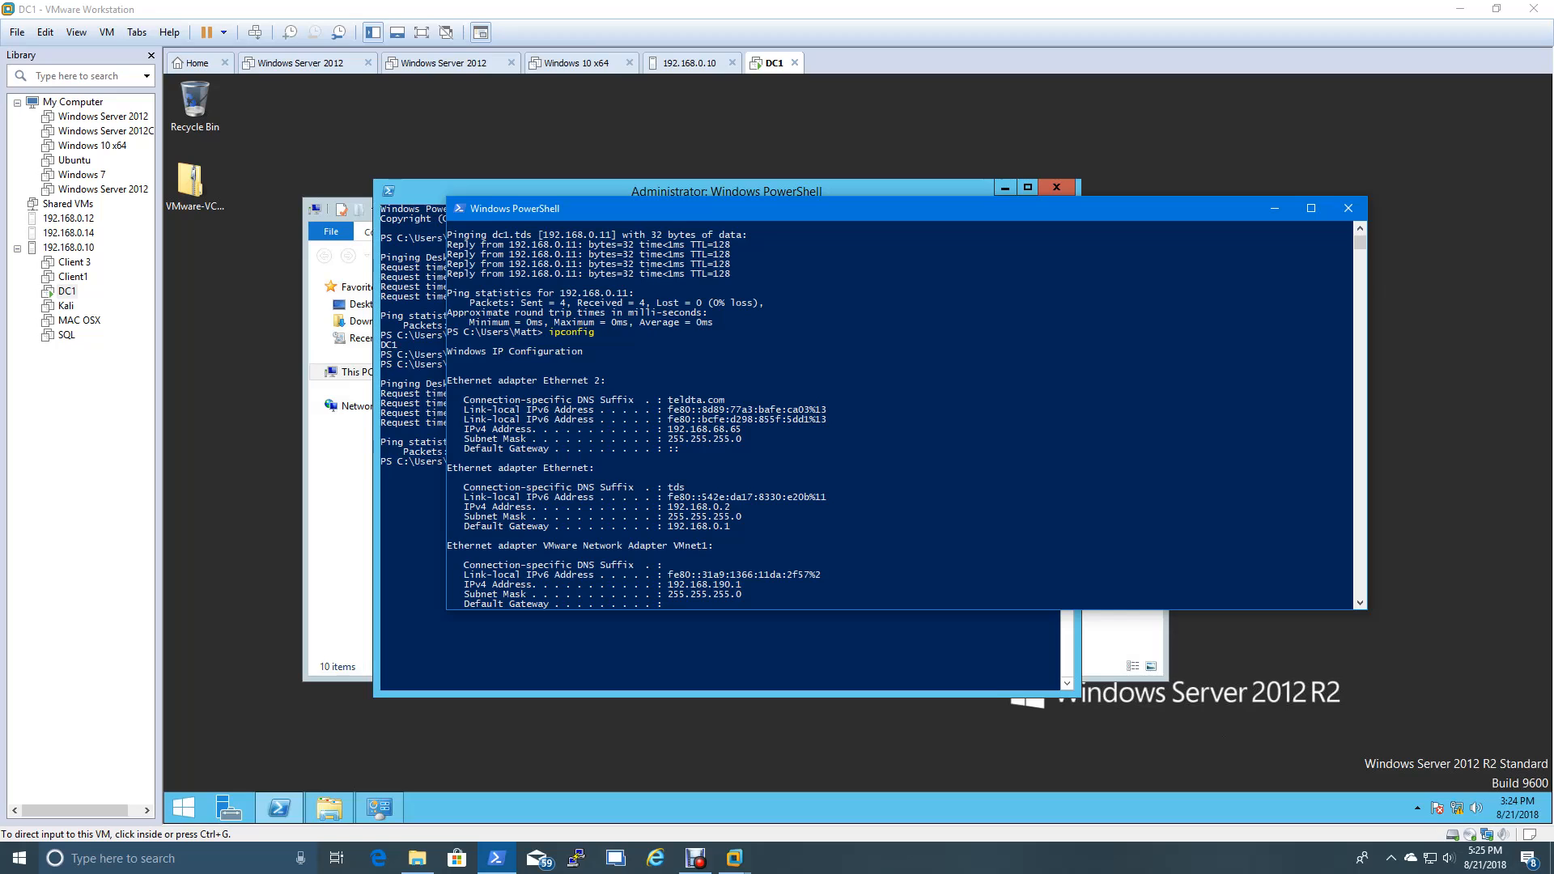
pyautogui.click(1274, 208)
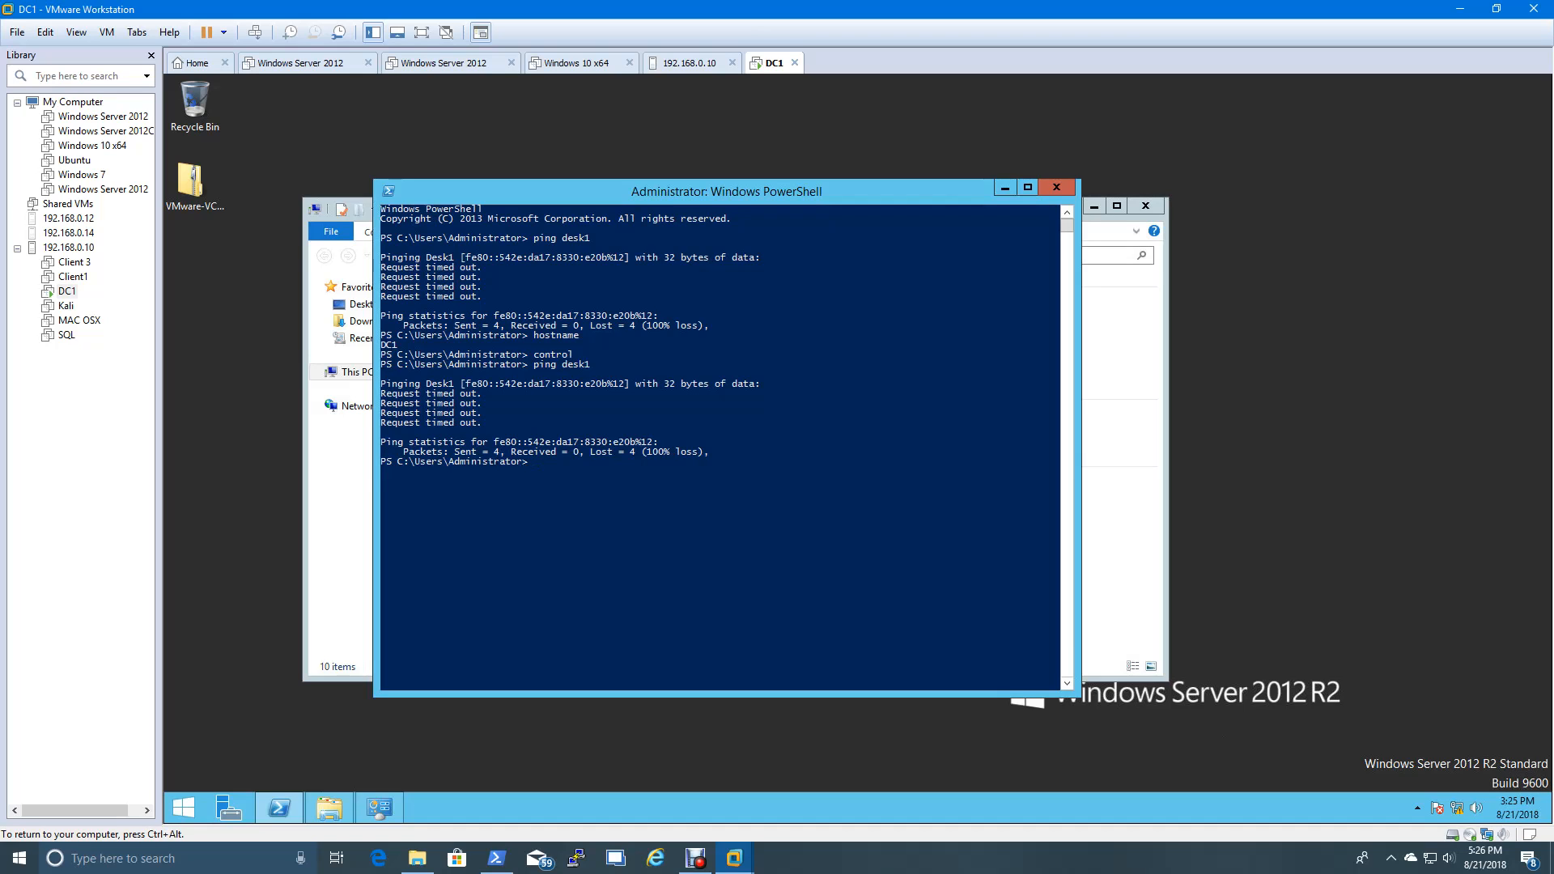
# - Recheck the host PC's IP configuration and ping 192.168.0.2 from DC1's PowerShell
pyautogui.click(496, 857)
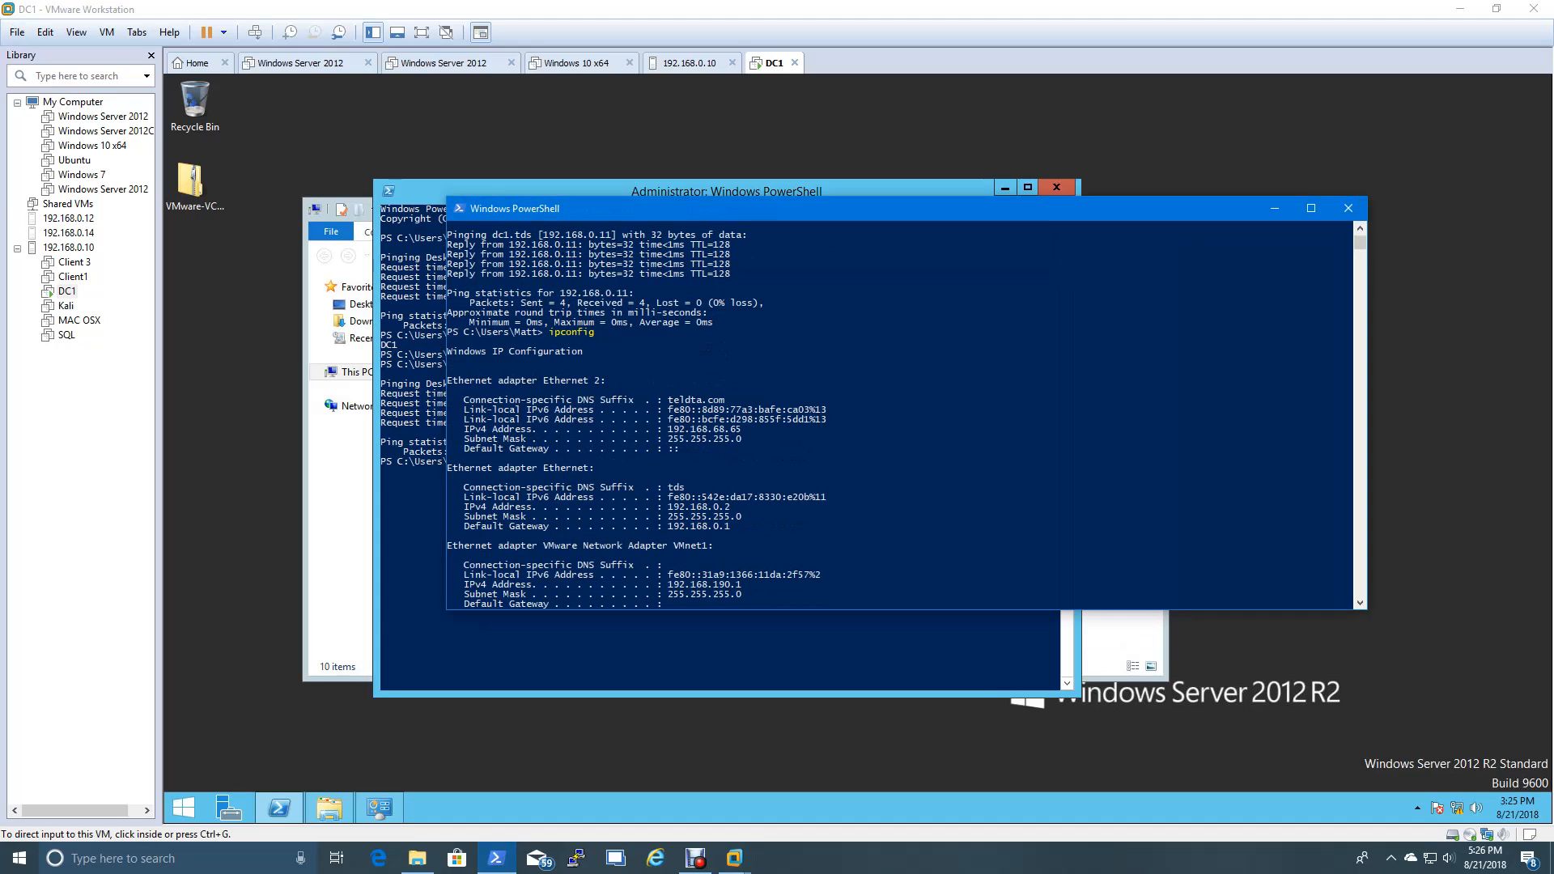
pyautogui.click(1274, 209)
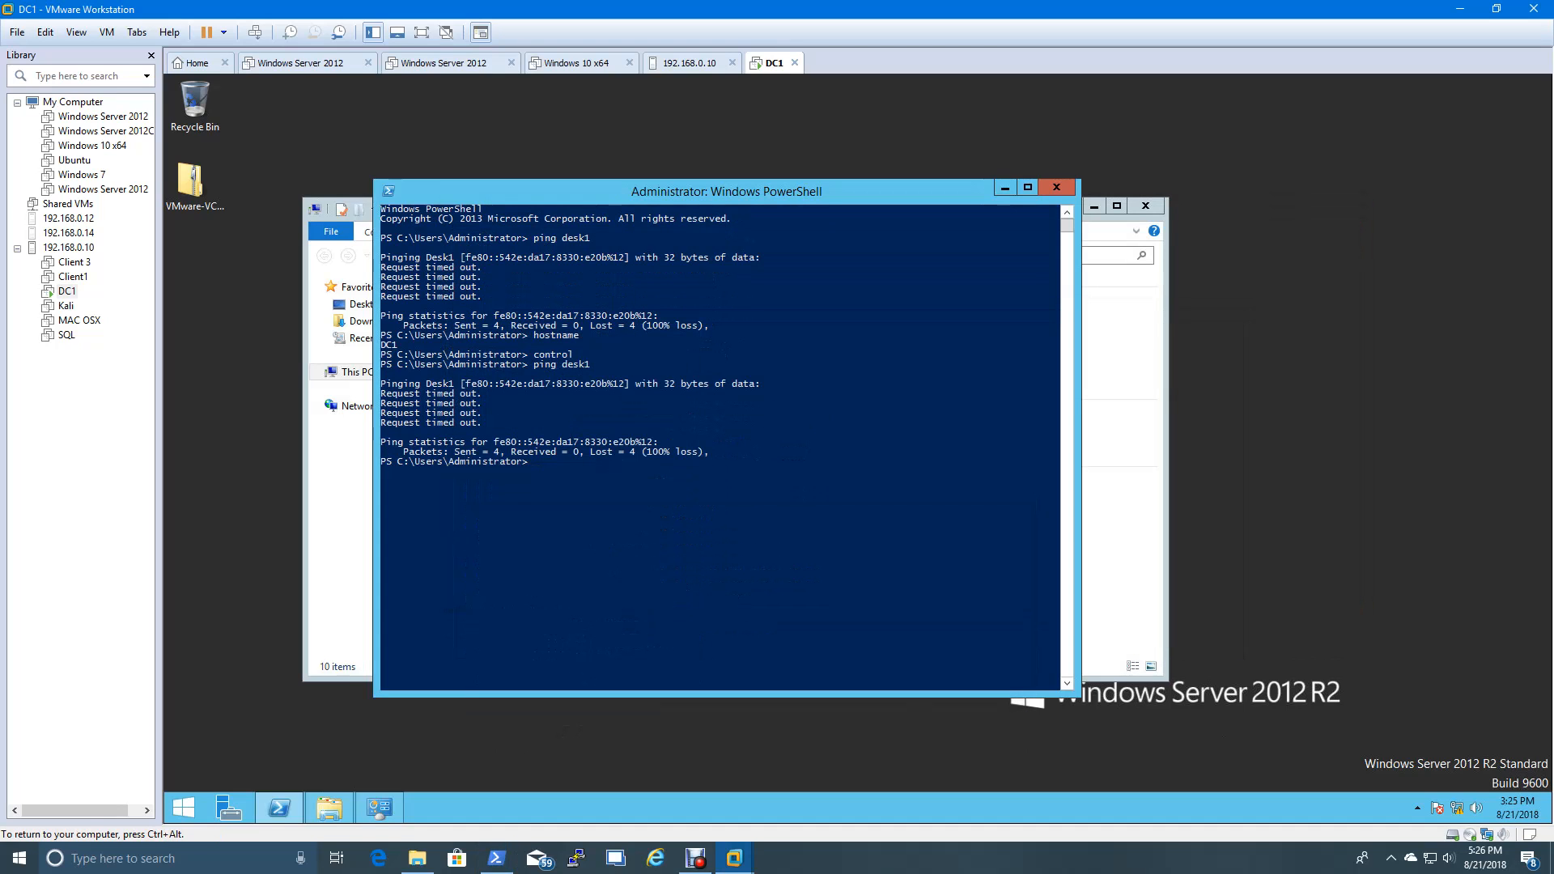
pyautogui.write('ping 192.168.0.2')
pyautogui.press('Return')
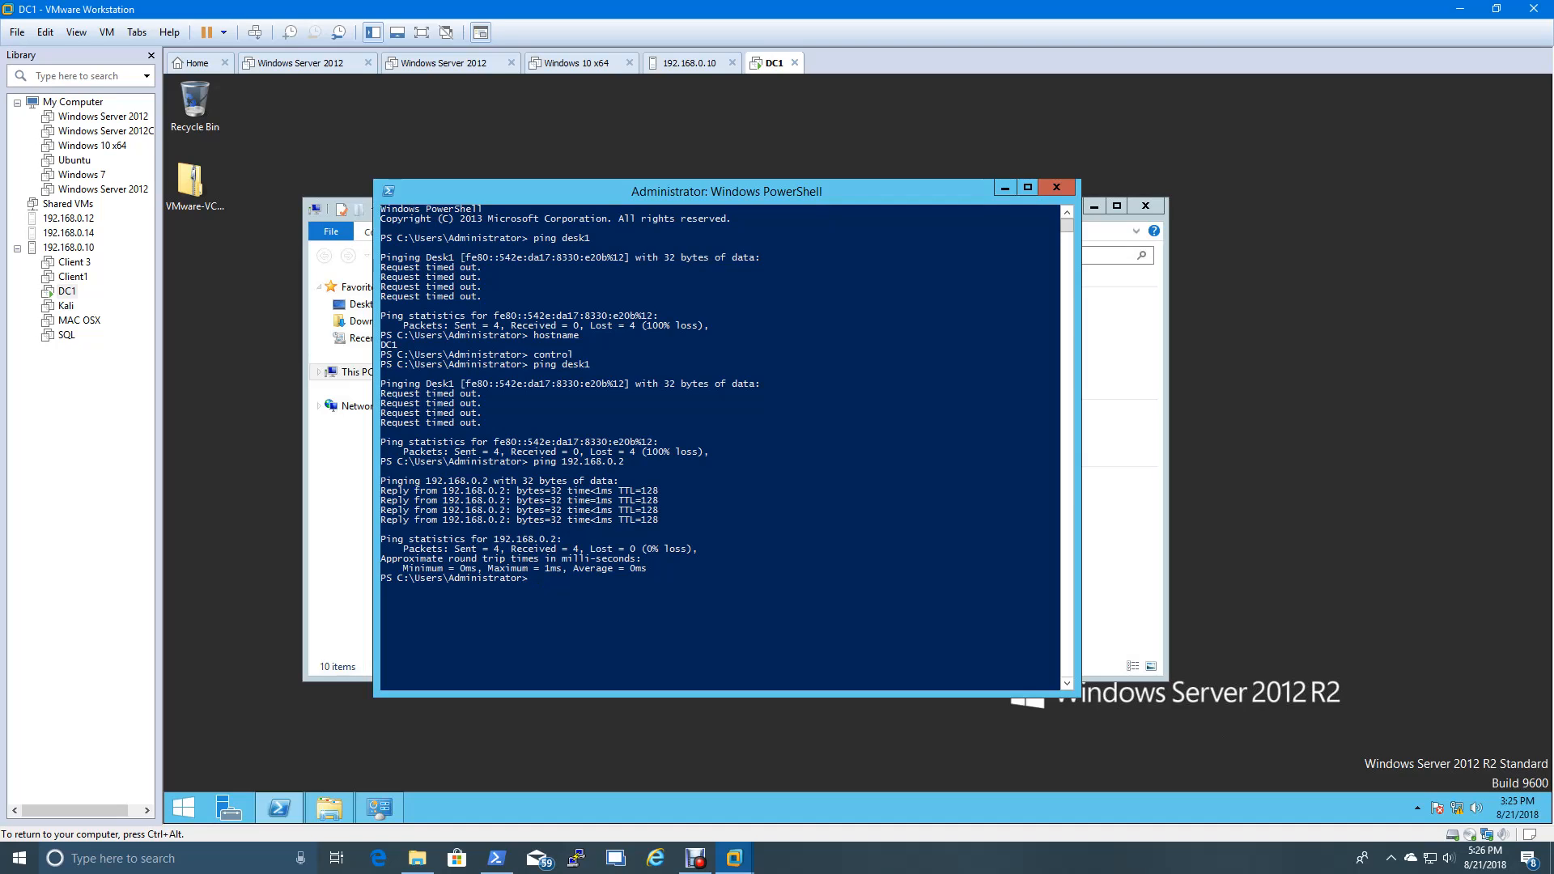
# - Start mapping network drive X: from This PC with the folder path \\192.168.0.2\Share3, and cancel the mapping
pyautogui.hotkey('alt', 'Tab')
pyautogui.click(384, 232)
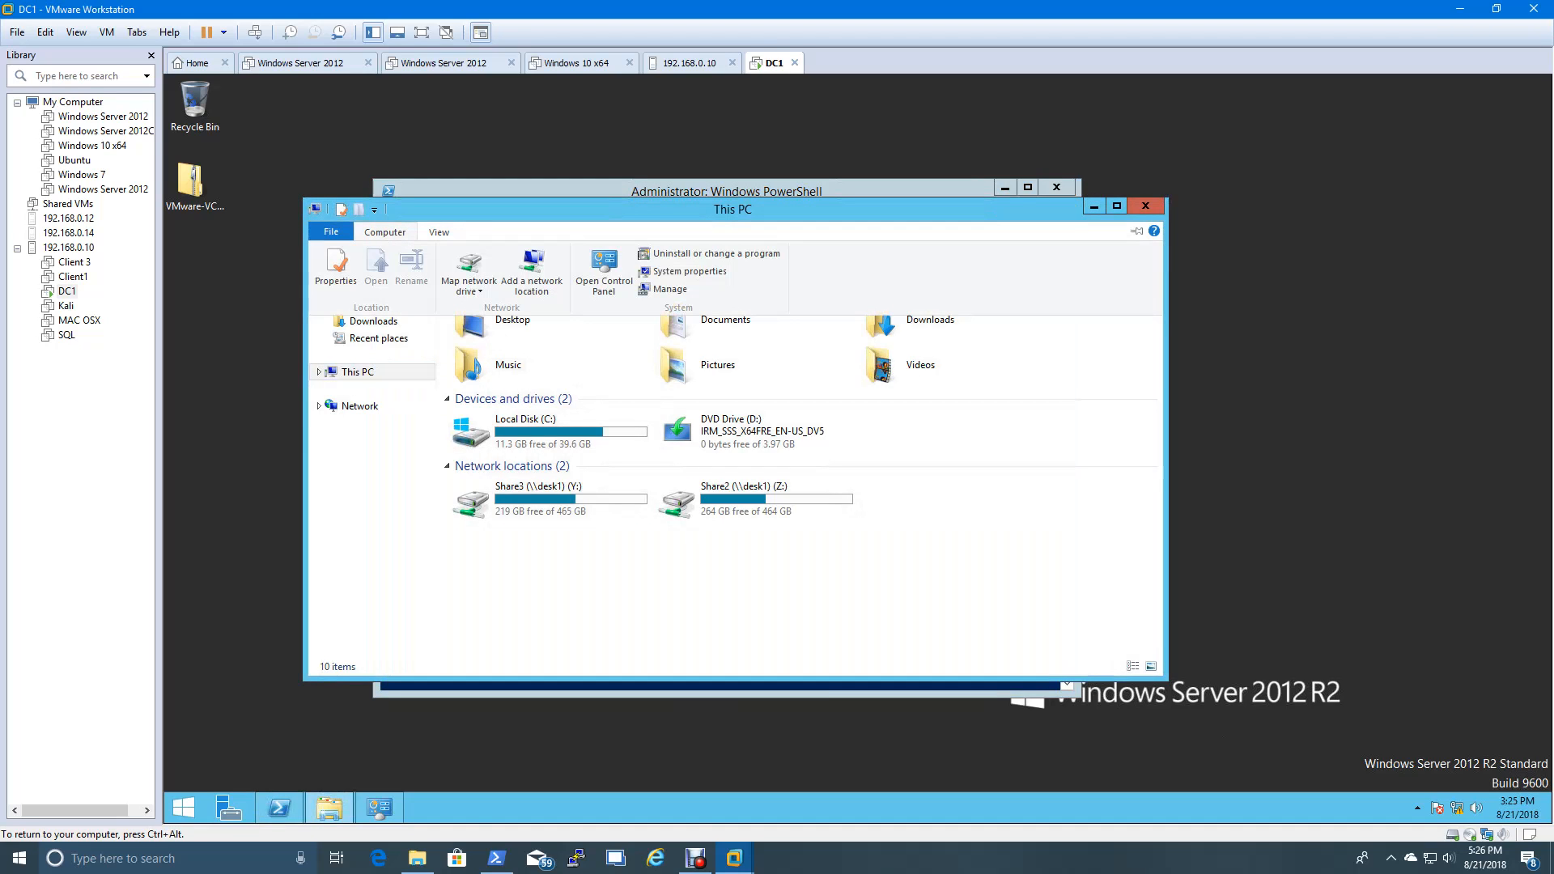
pyautogui.click(469, 260)
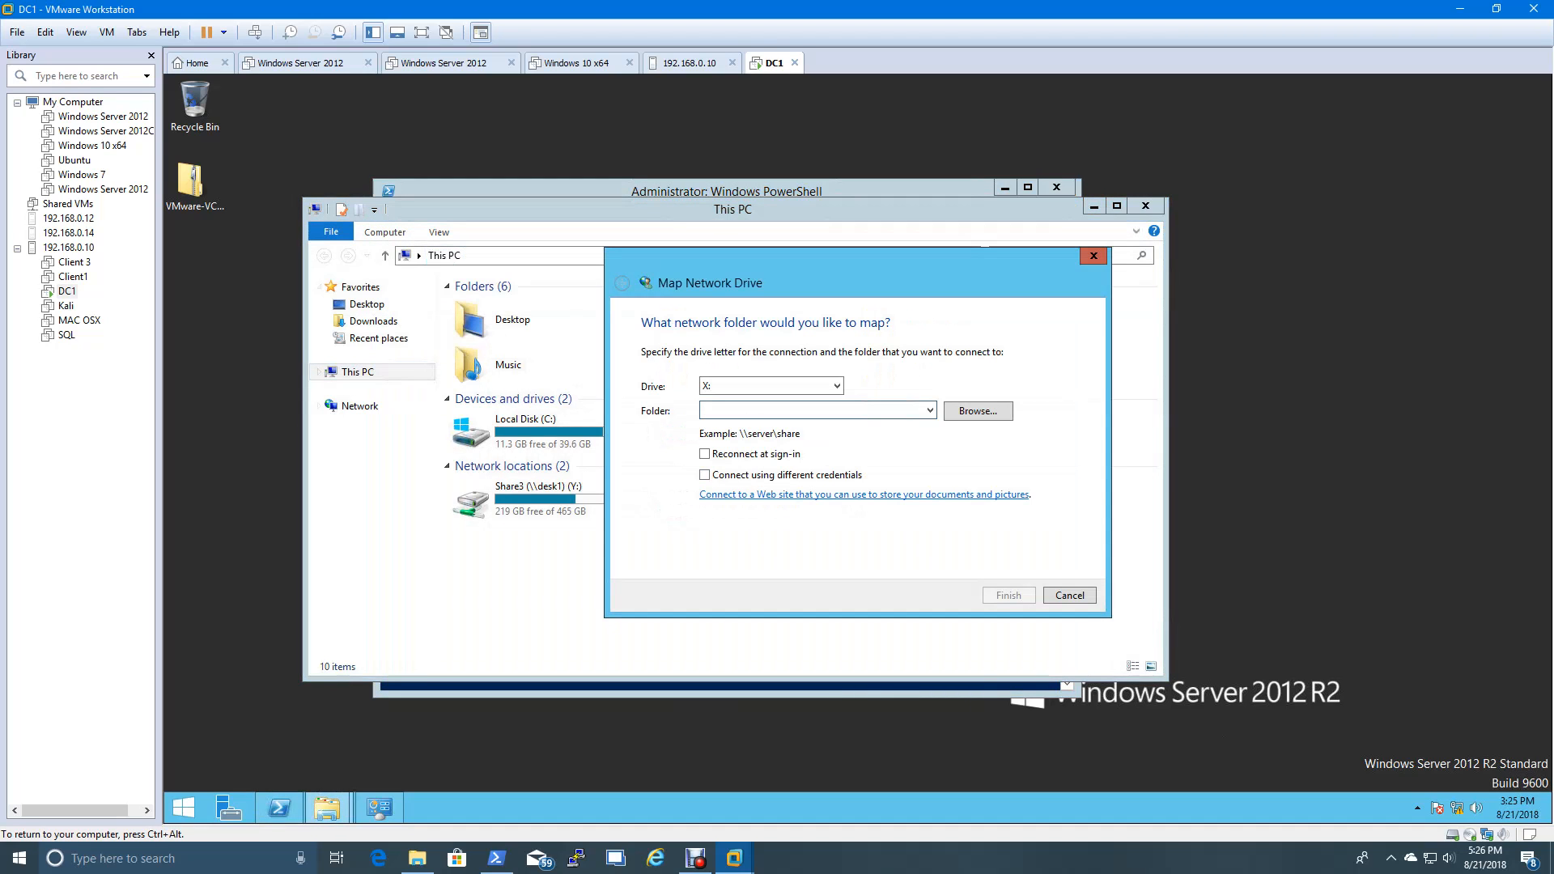
pyautogui.write('\\\\192.168.0.2\\Share3')
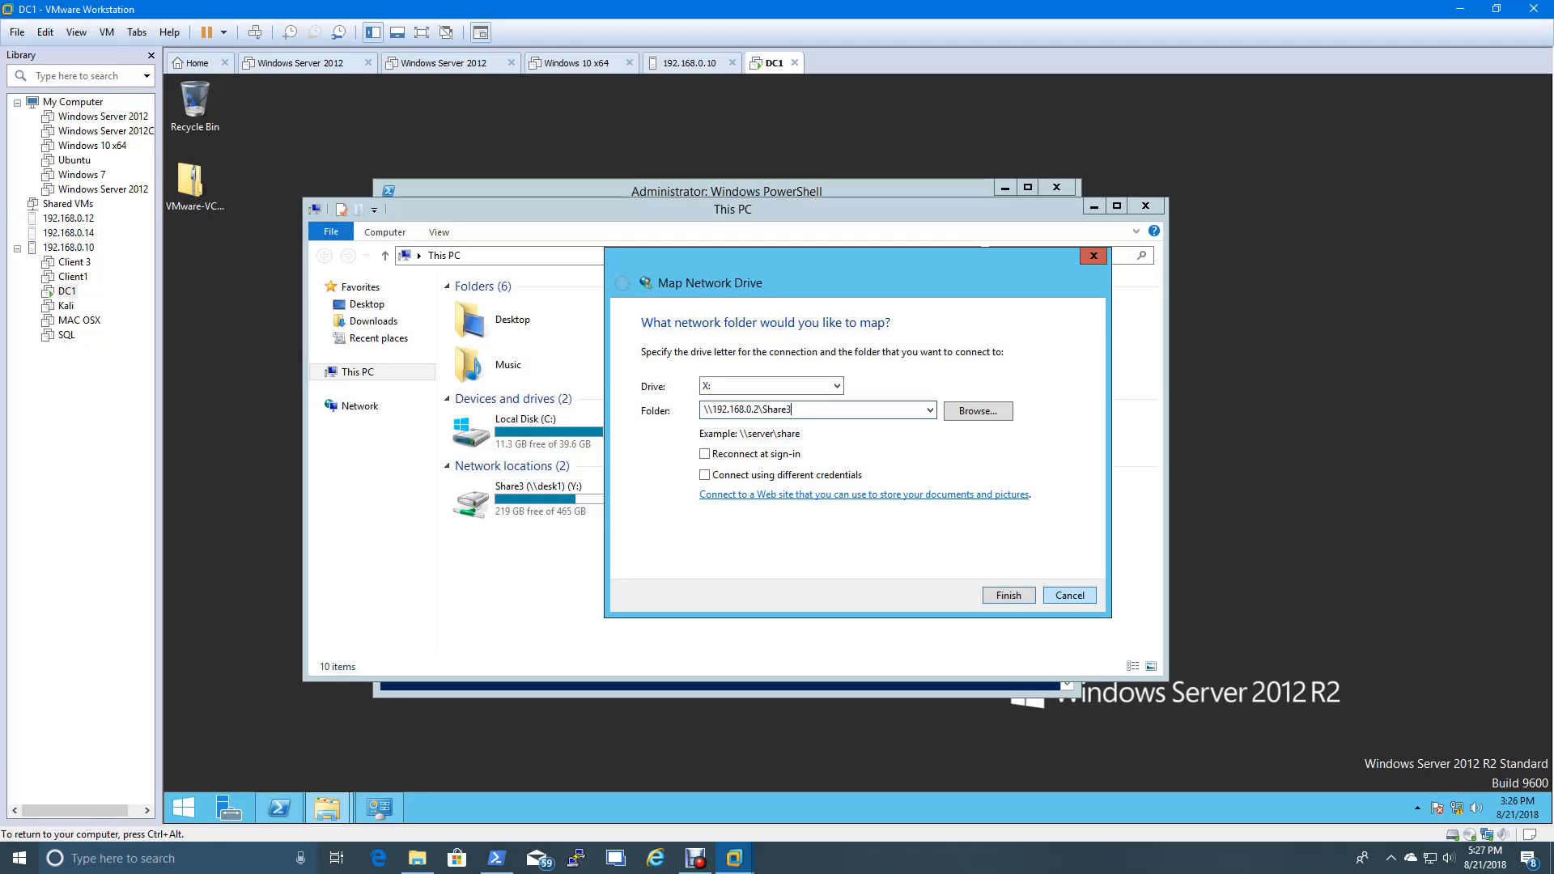
pyautogui.click(1070, 595)
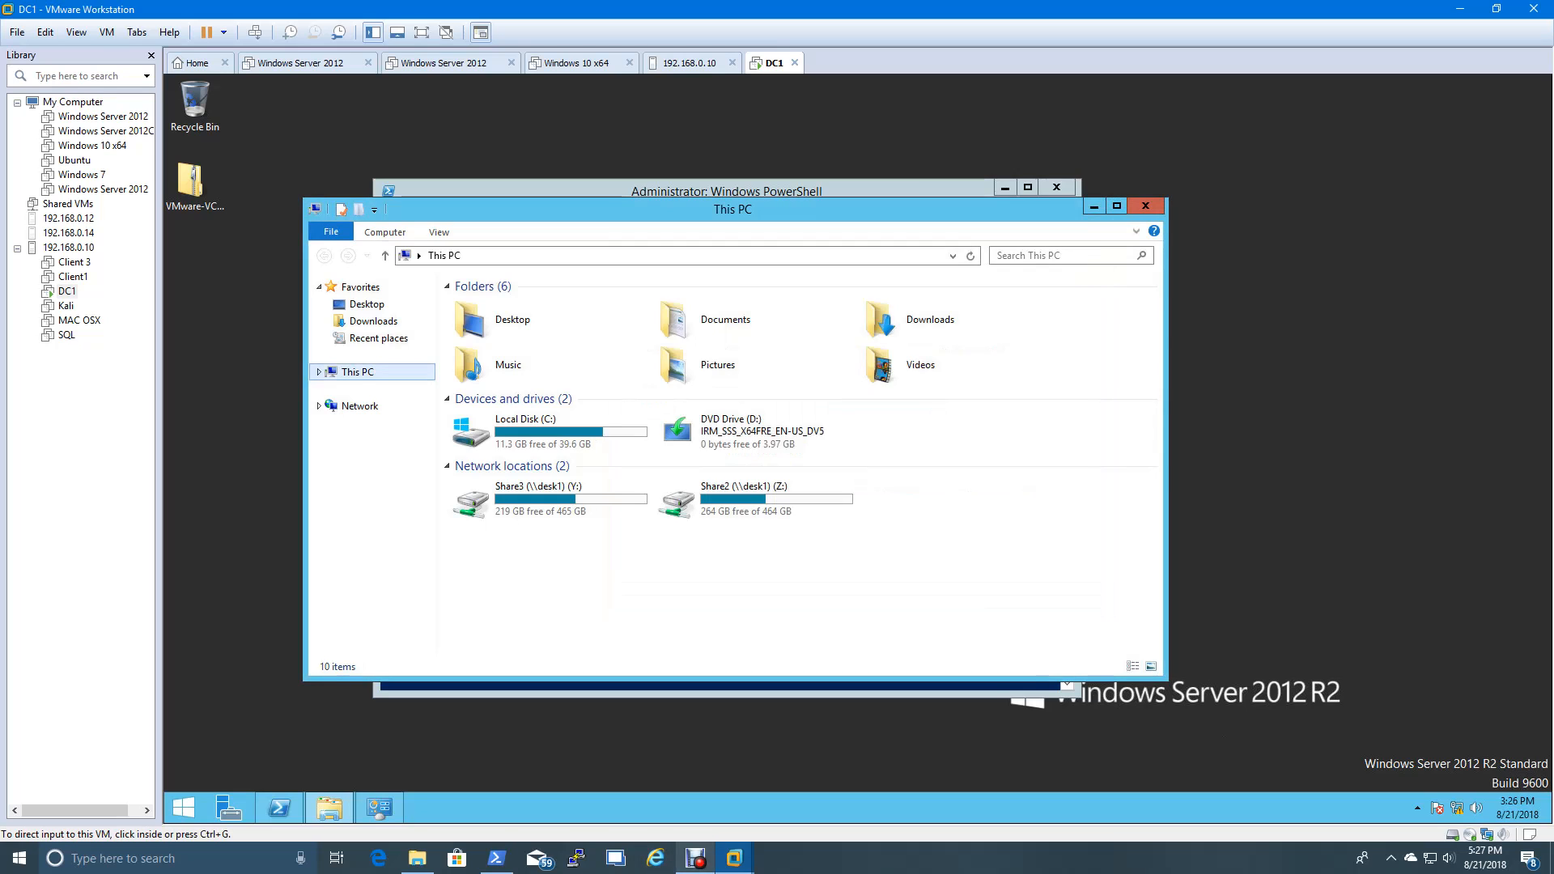